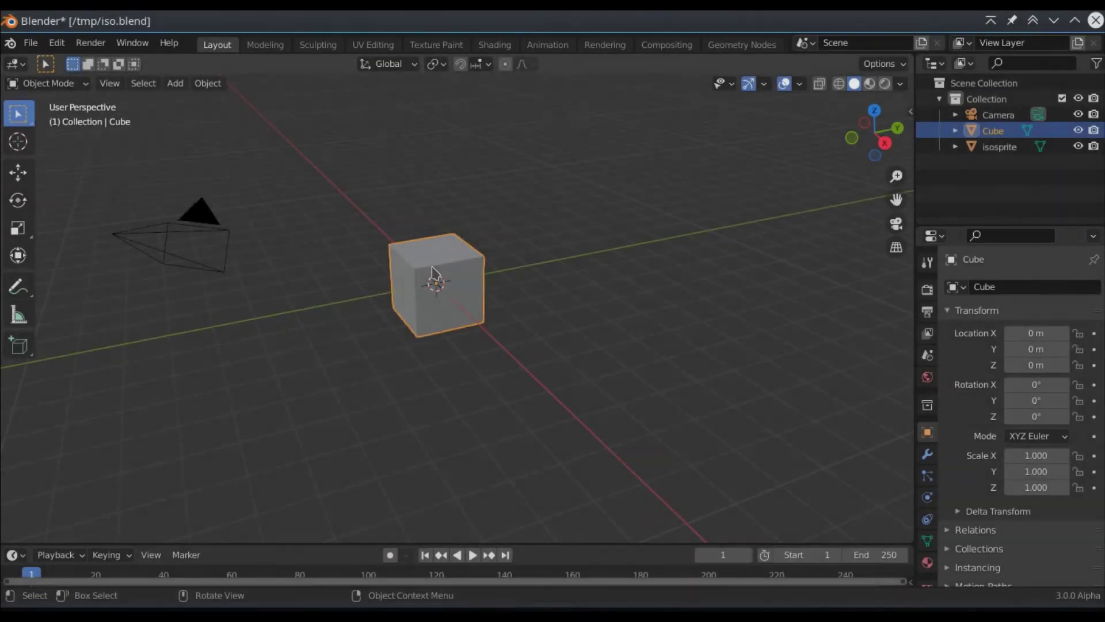
Inspect the isosprite plane inside the cube in wireframe, then return to material preview shading.
key(z)
key(w)
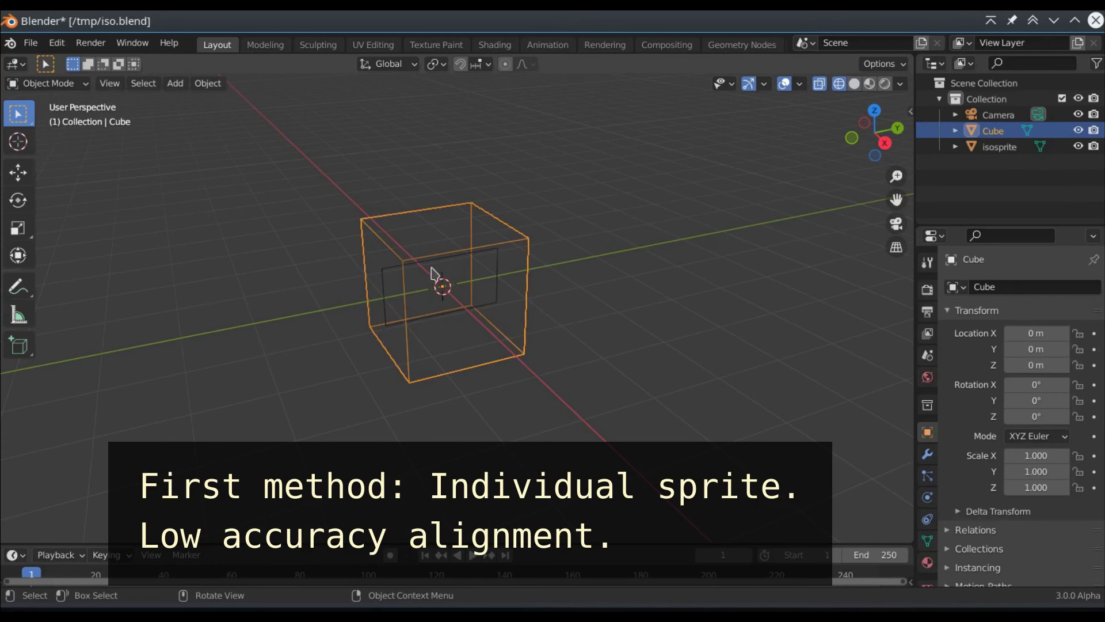
click(399, 273)
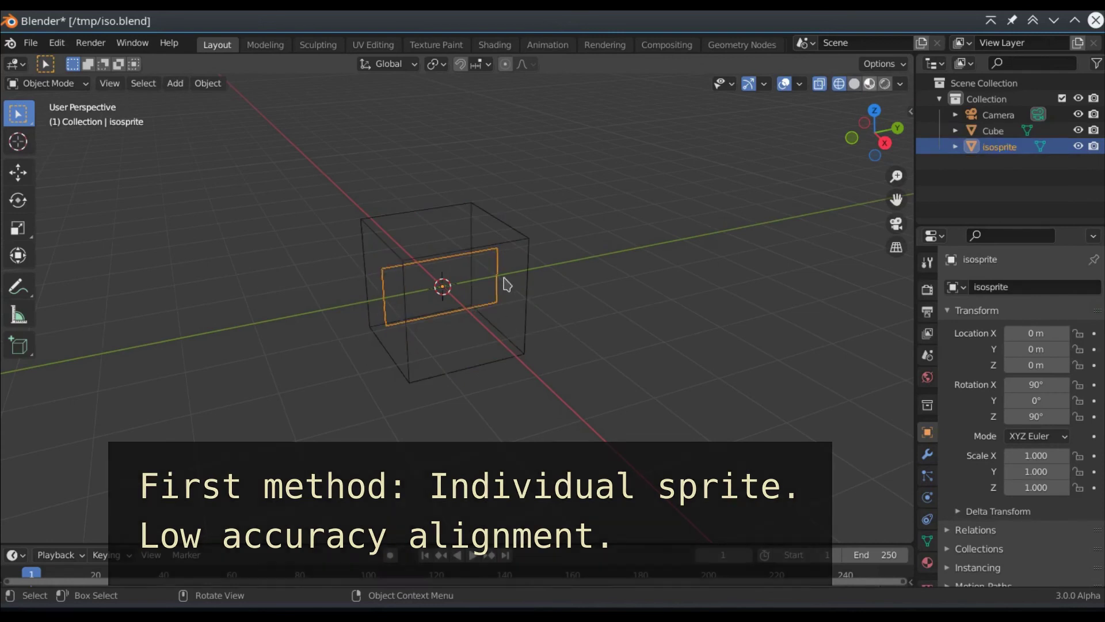
key(z)
key(m)
Scale the cube uniformly down to 0.338.
click(528, 245)
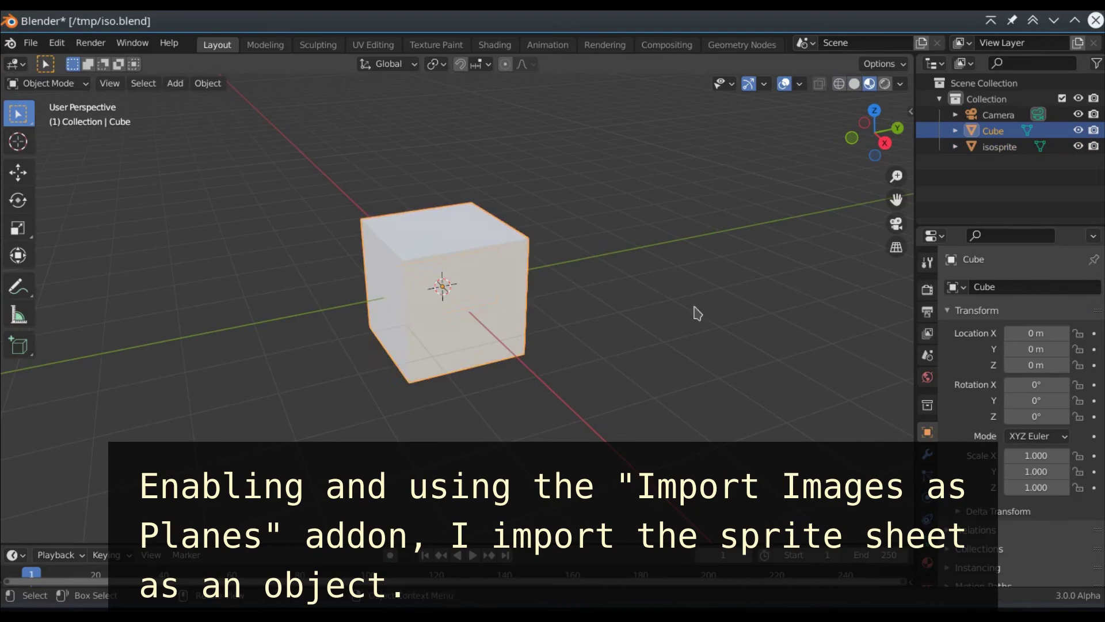
key(s)
click(541, 306)
Orbit the view down onto the scene and select only the camera.
click(482, 277)
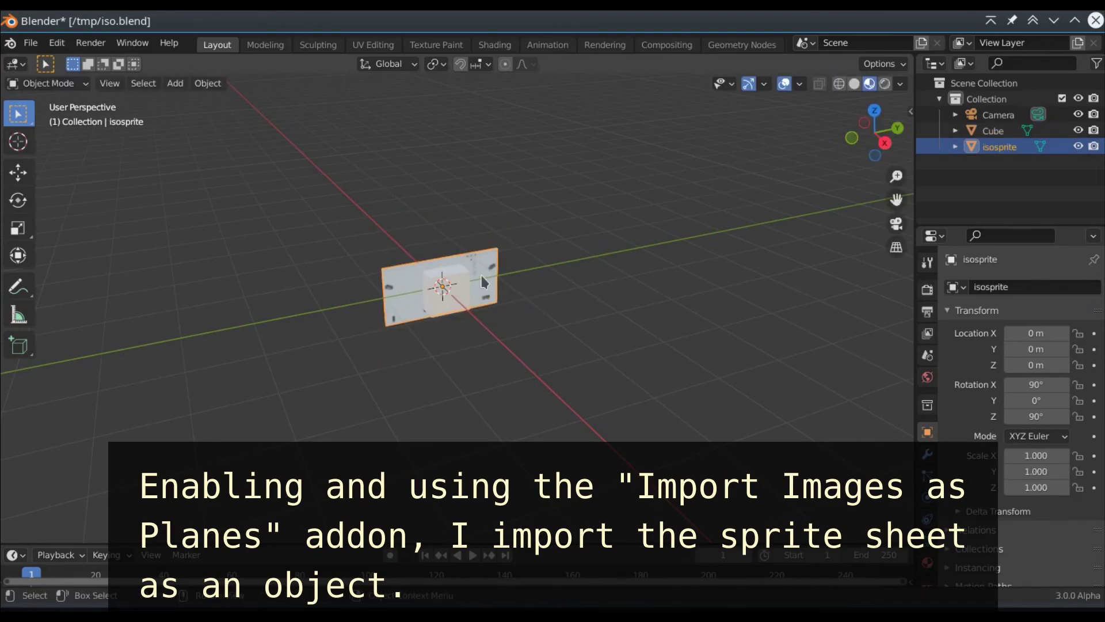
scroll(480, 273, down, 3)
middle_drag(523, 303, 463, 329)
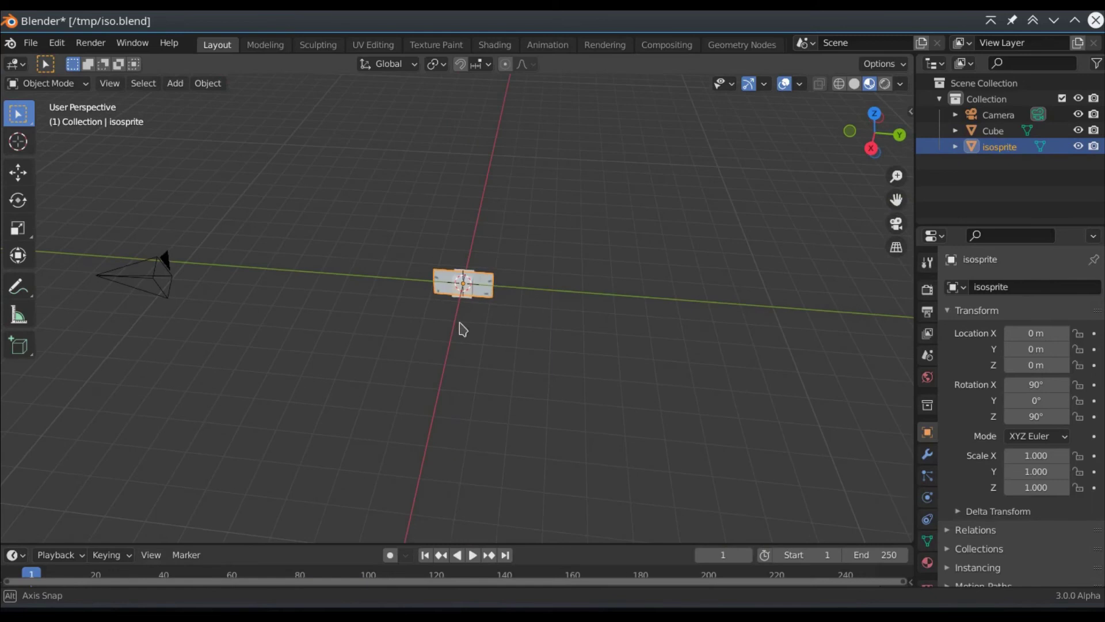
shift+click(459, 302)
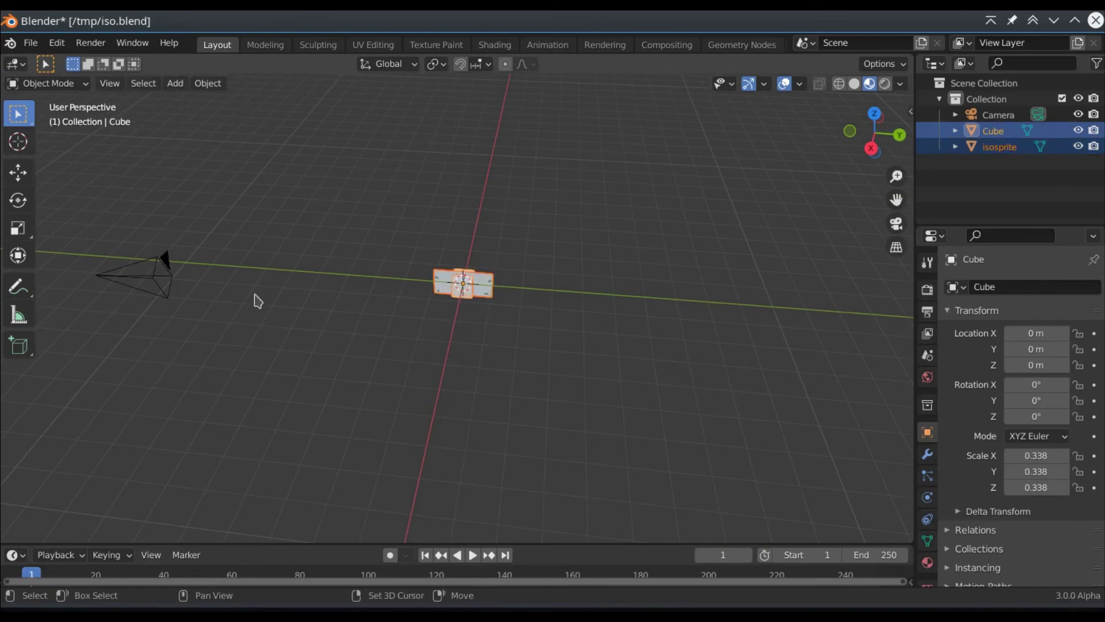
shift+click(165, 284)
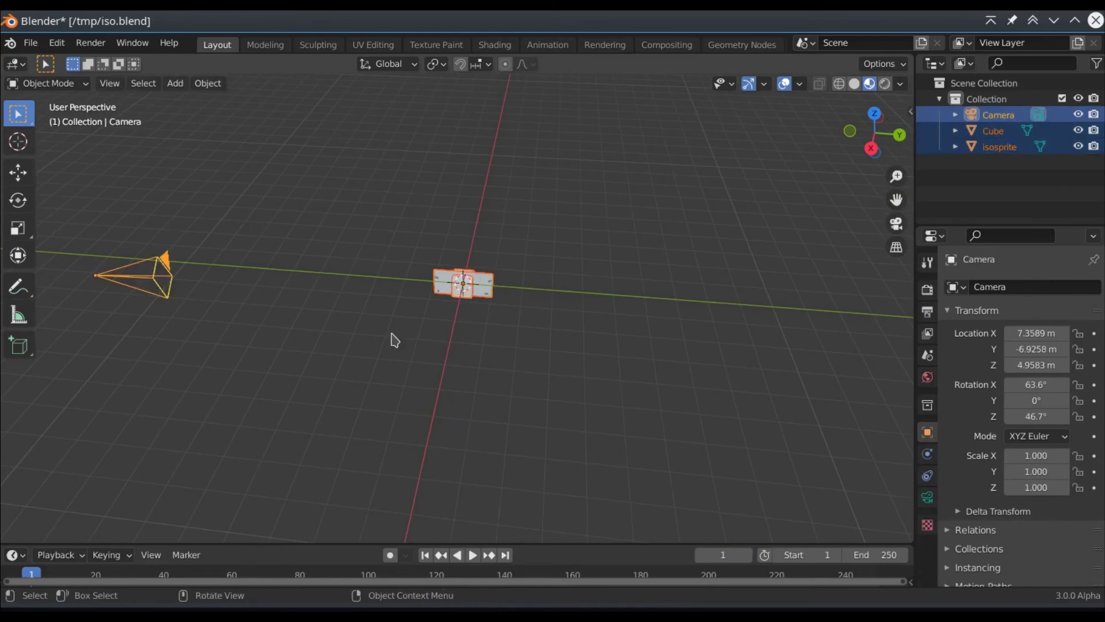
click(164, 285)
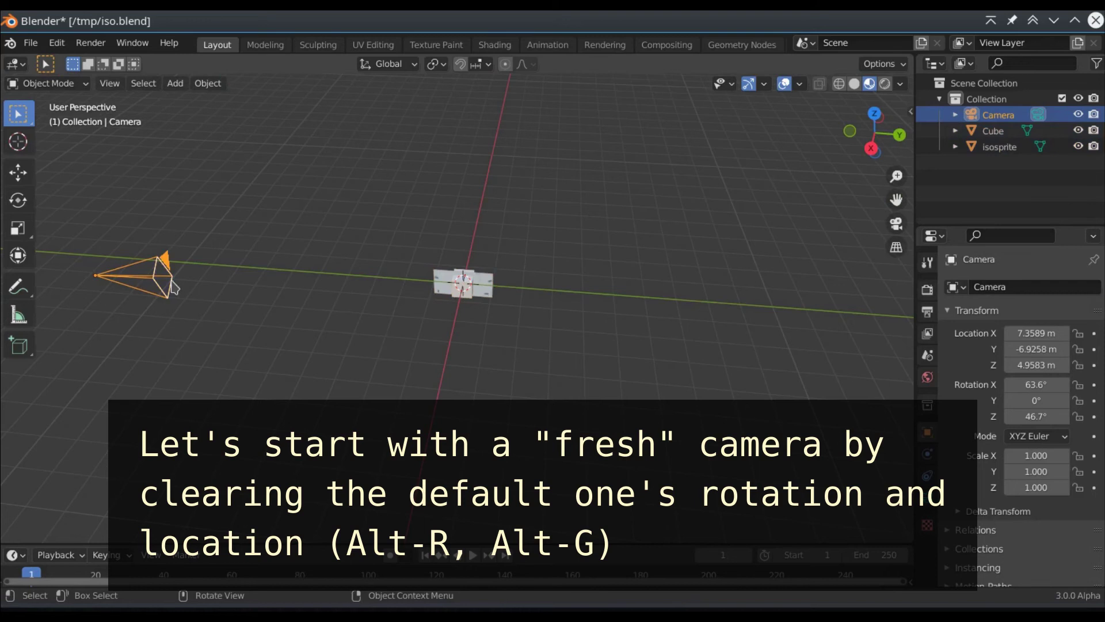
Clear the camera's transforms, rotate it 90° about X and place it at Y −6.873 m.
key(alt+r)
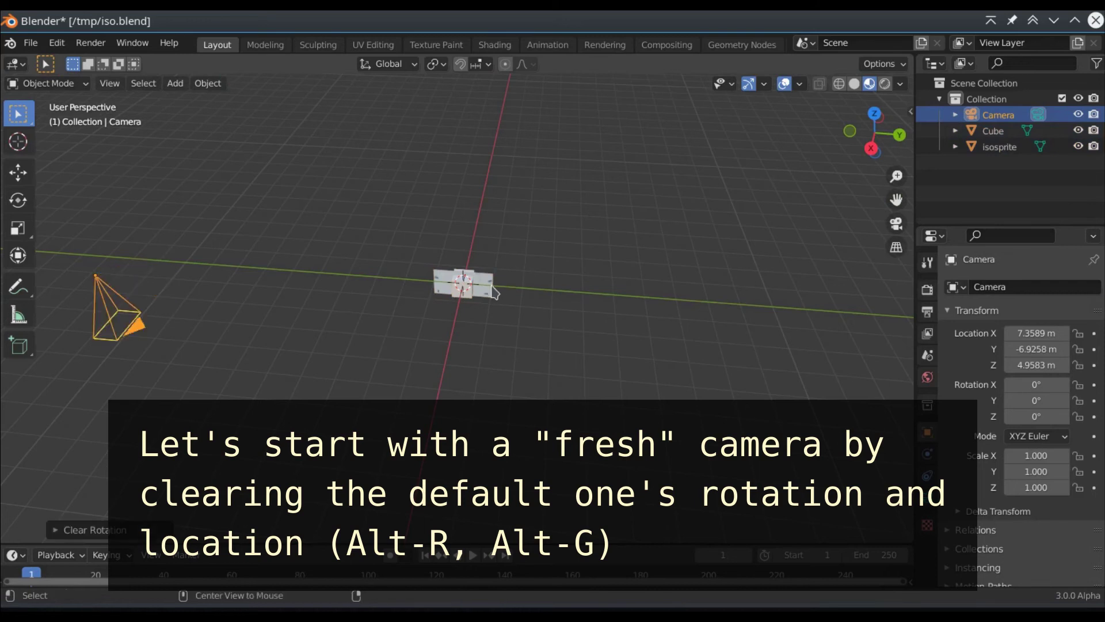
key(alt+g)
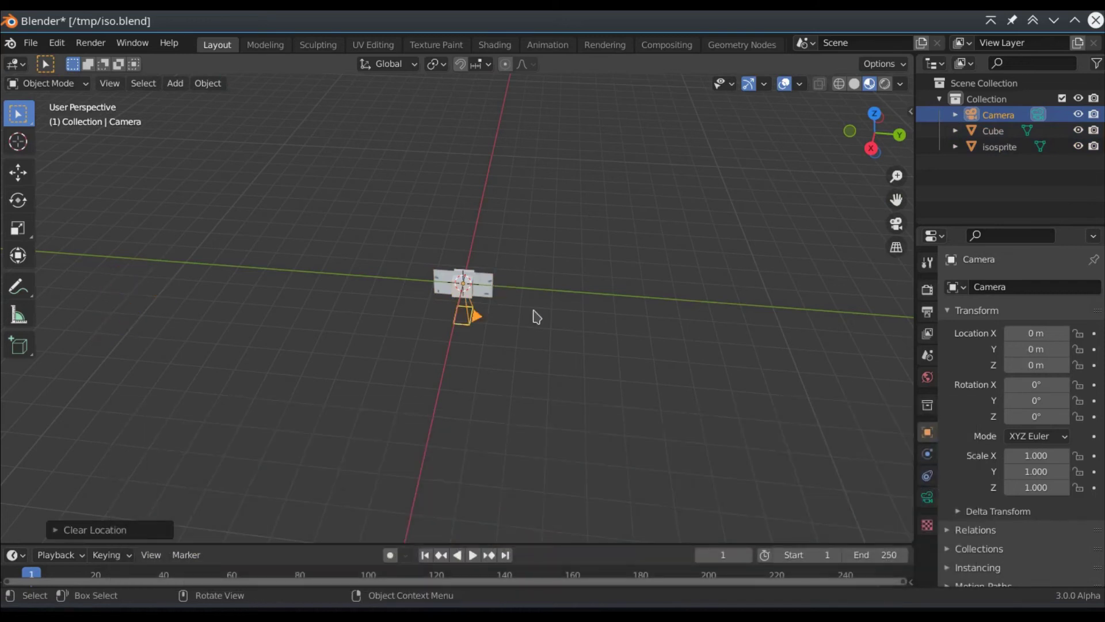
text(rx90)
key(Return)
key(r)
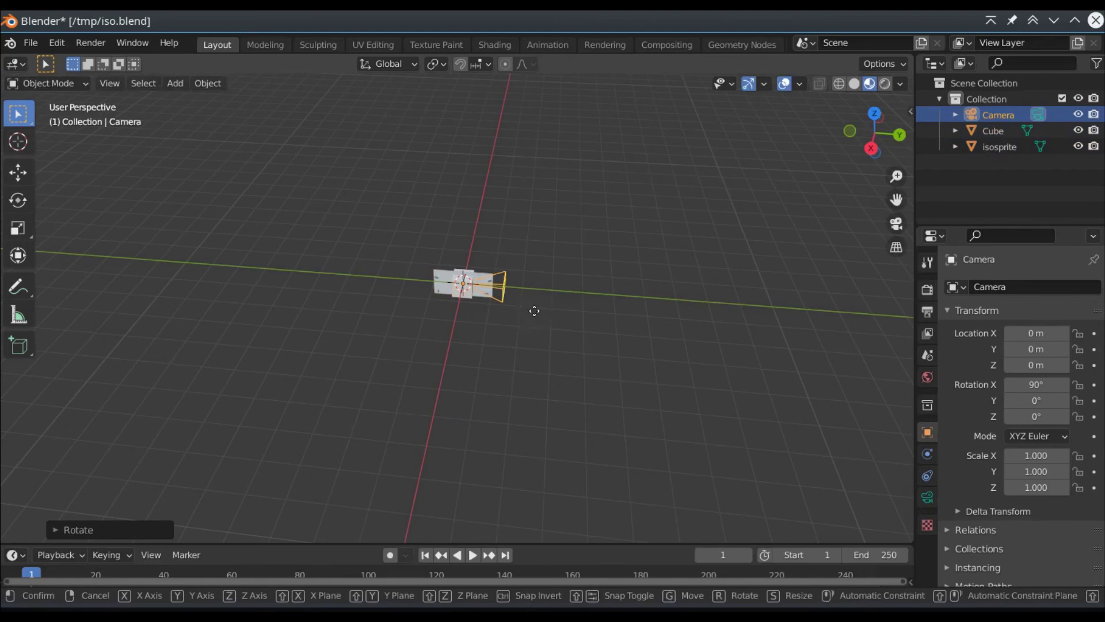
key(g)
key(y)
click(396, 315)
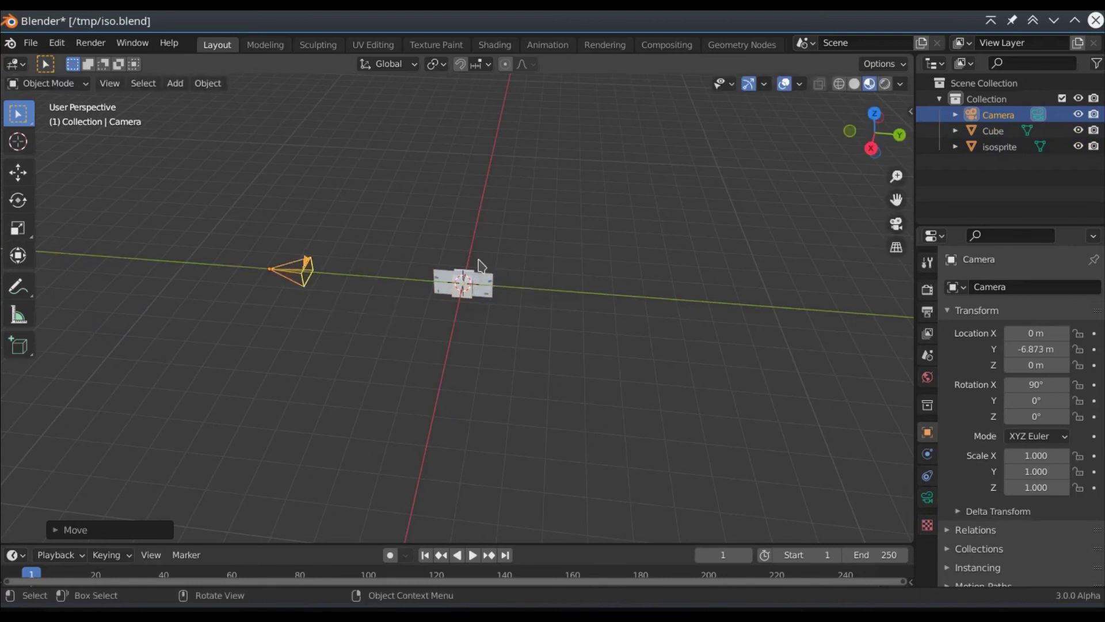
Rotate the isosprite plane −90° about Z so it faces the camera.
scroll(482, 265, up, 5)
shift+middle_drag(482, 265, 744, 287)
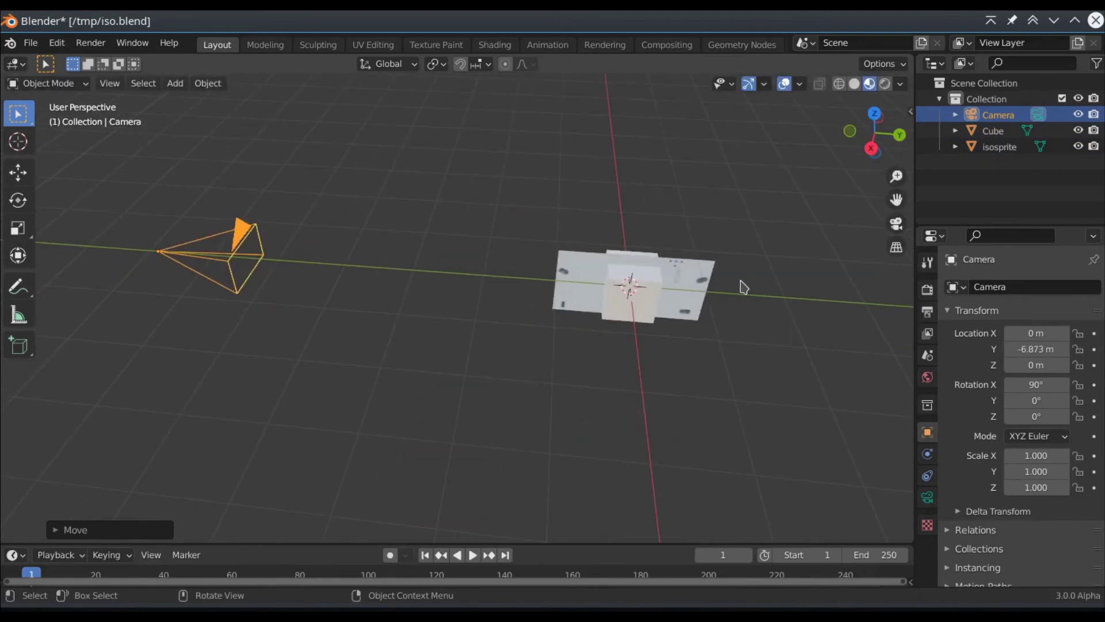
click(697, 289)
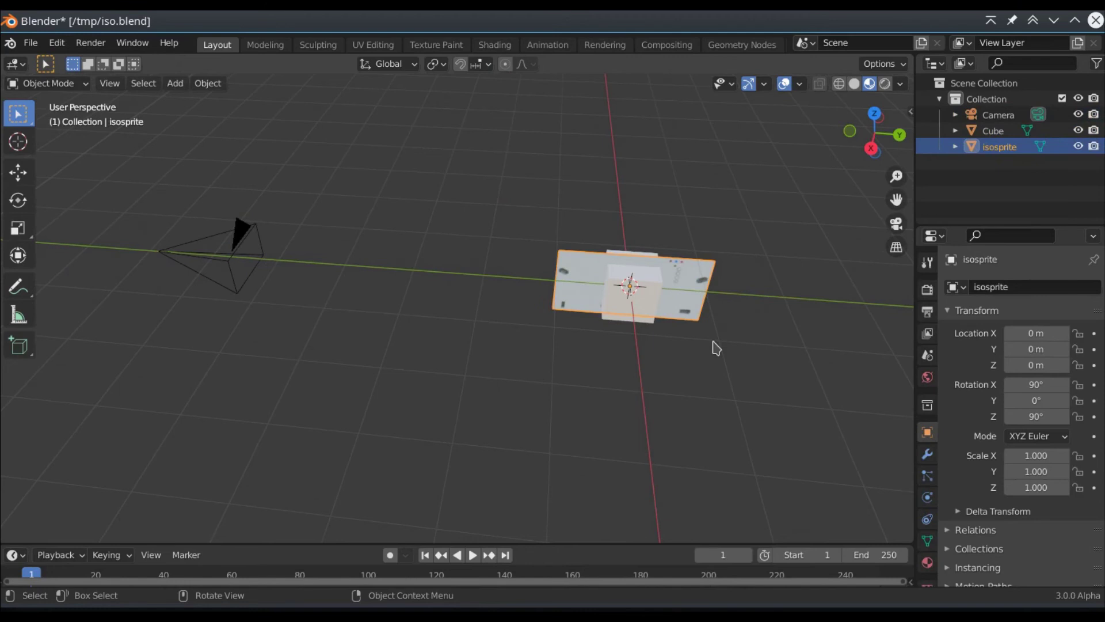
text(rz)
text(90)
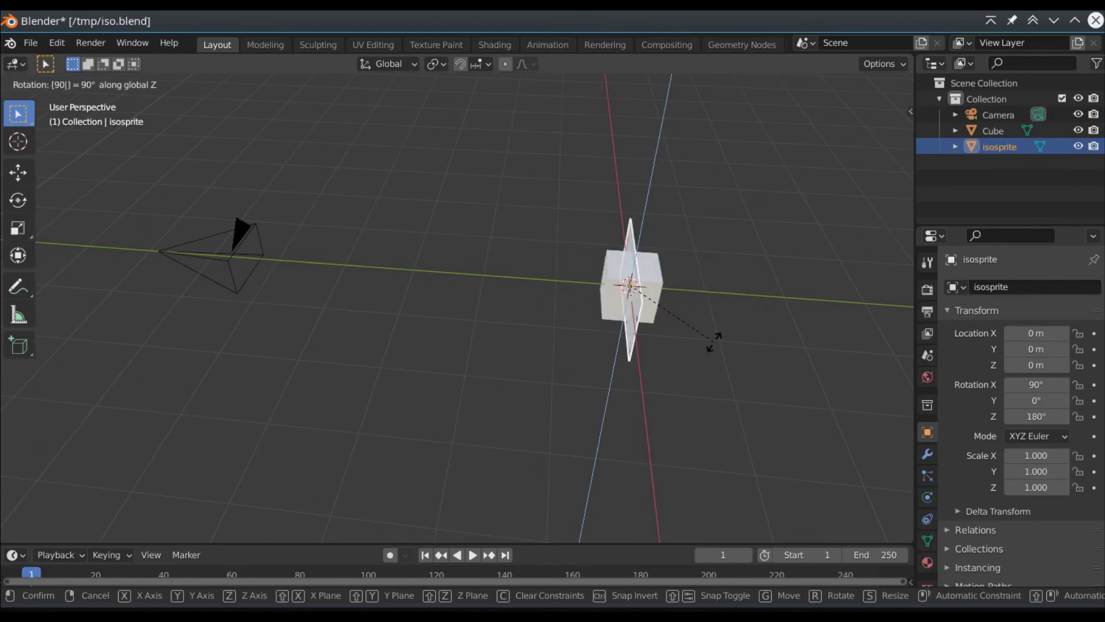
text(-)
key(Return)
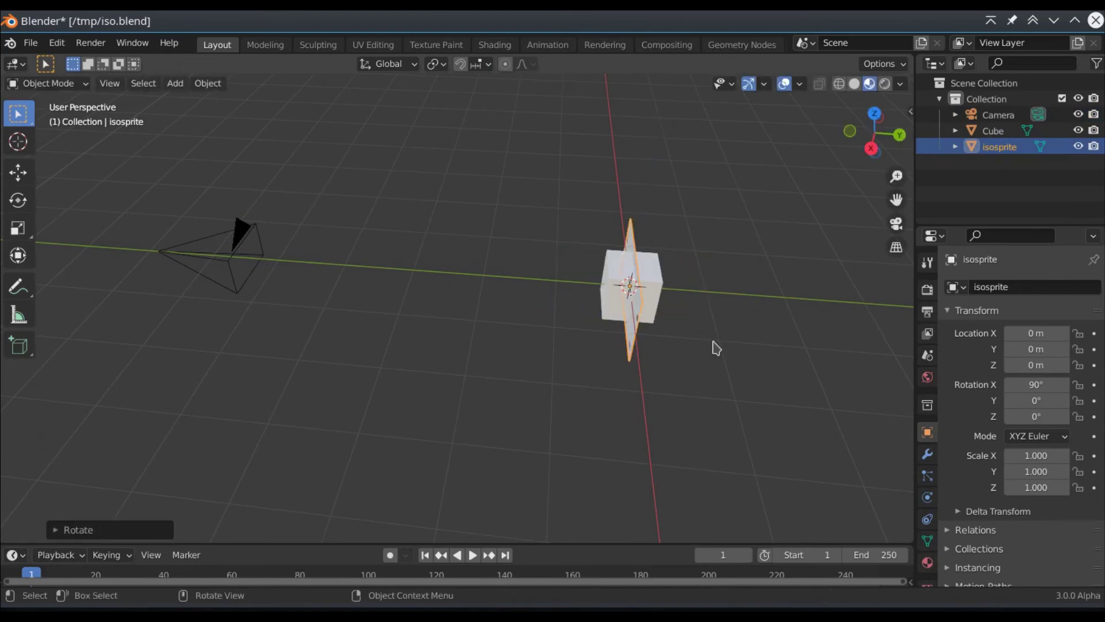
Shrink the cube to about 0.091 scale and look through the camera.
click(607, 281)
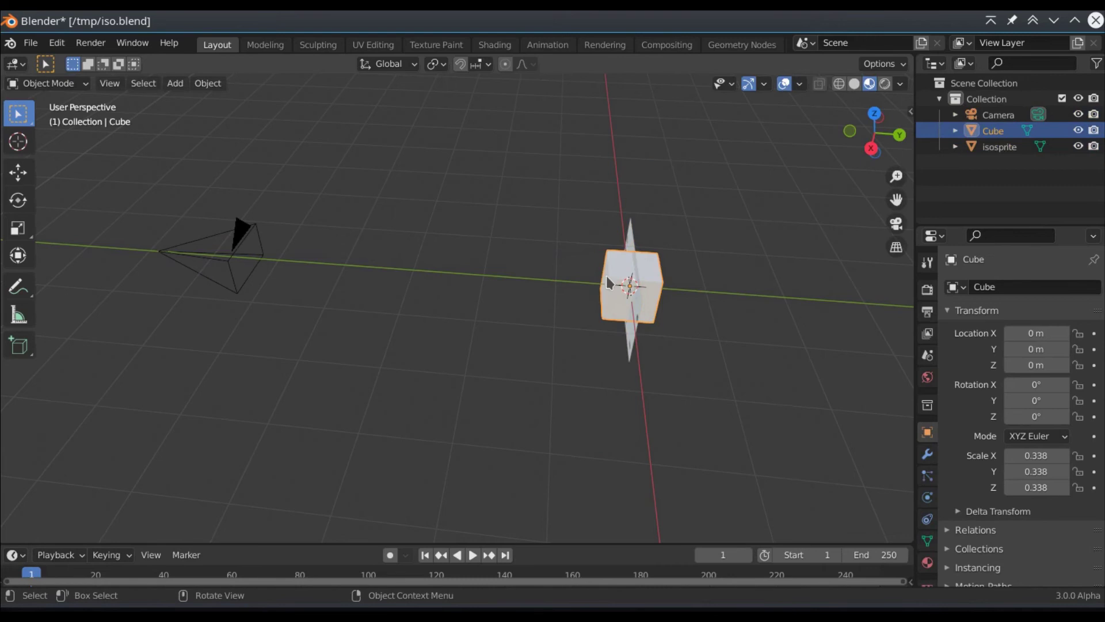
key(s)
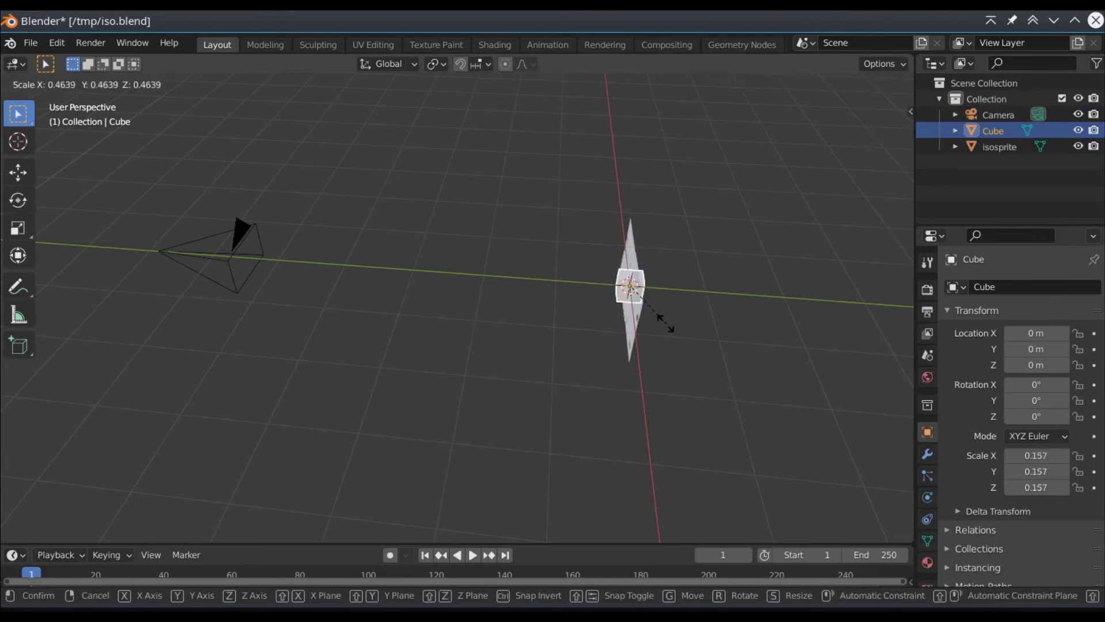
click(660, 316)
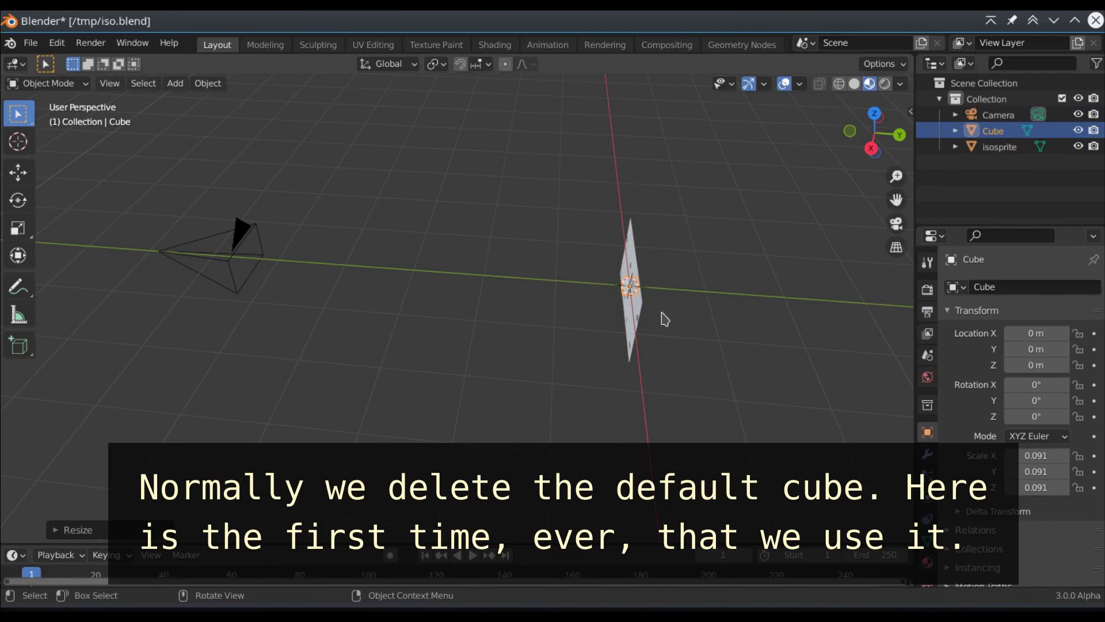
key(KP_0)
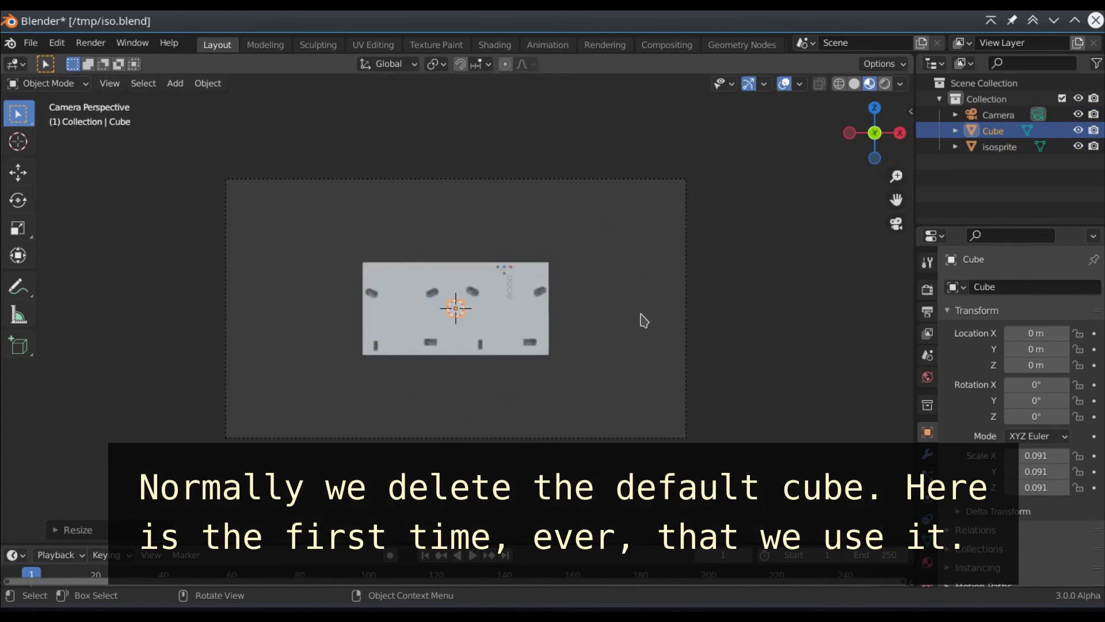
Move the camera along its depth axis closer to the sprite plane.
click(689, 363)
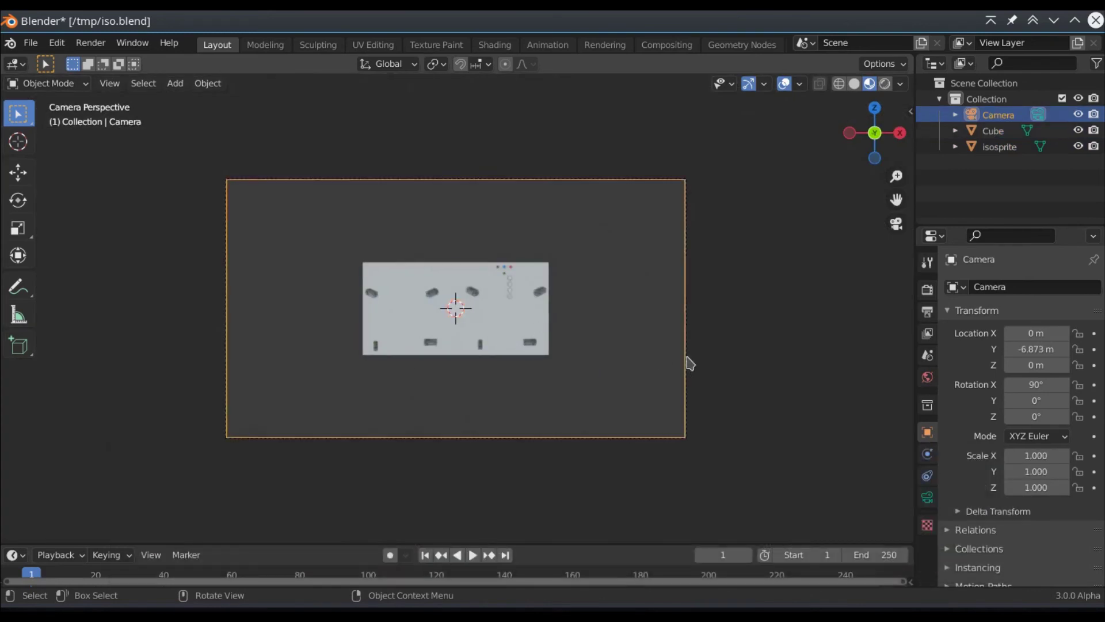
key(g)
key(z)
key(z)
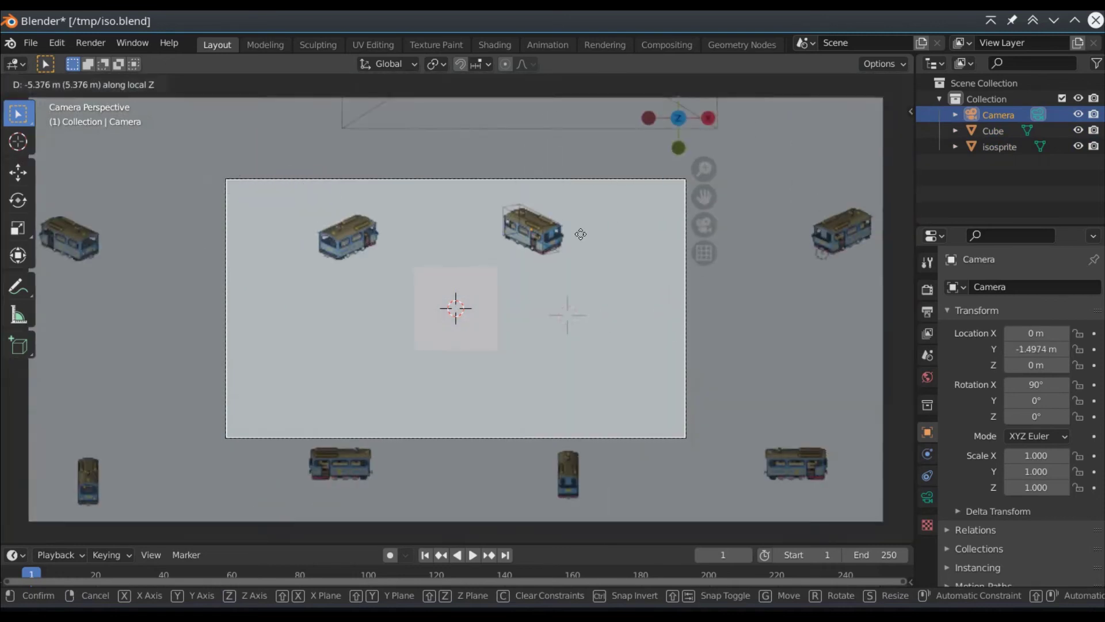
click(587, 242)
Set the camera type to Orthographic with an orthographic scale of 0.504.
click(927, 498)
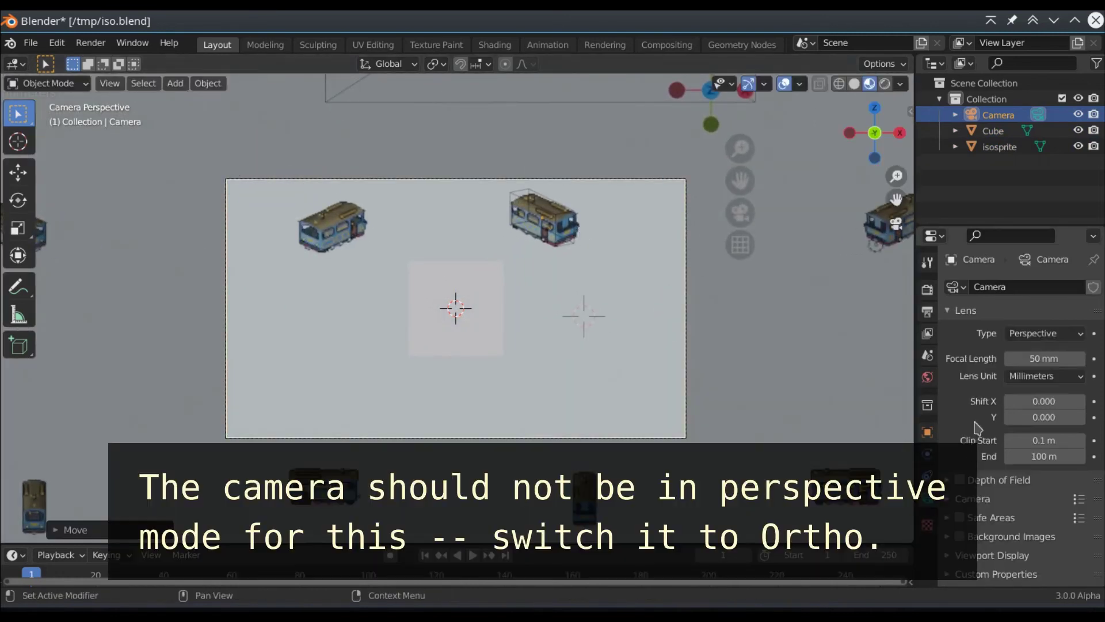
click(1044, 333)
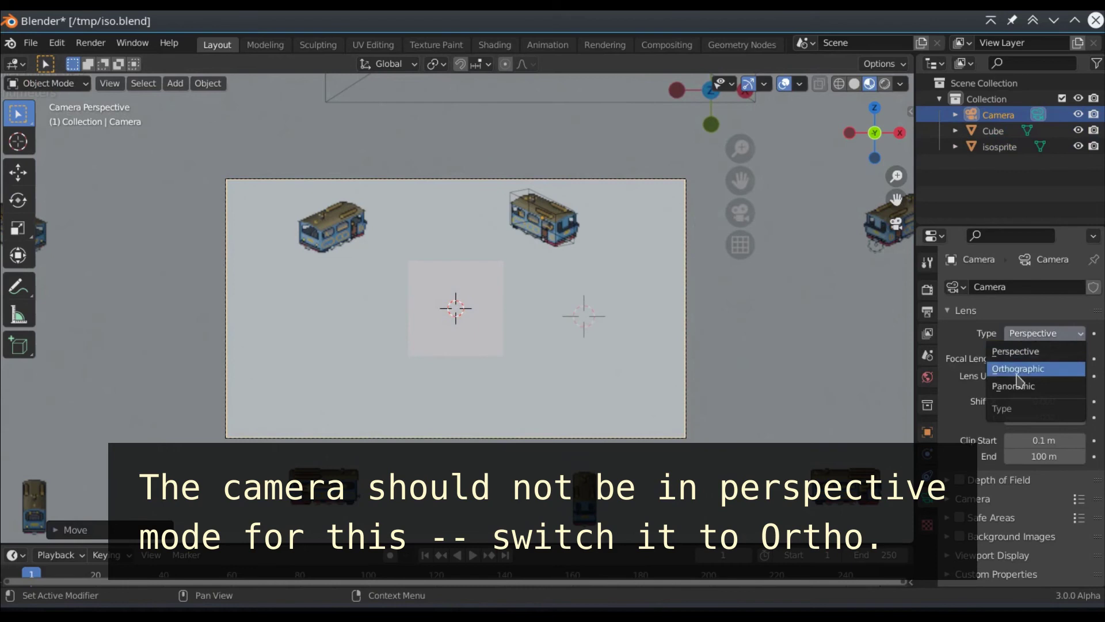
click(1023, 369)
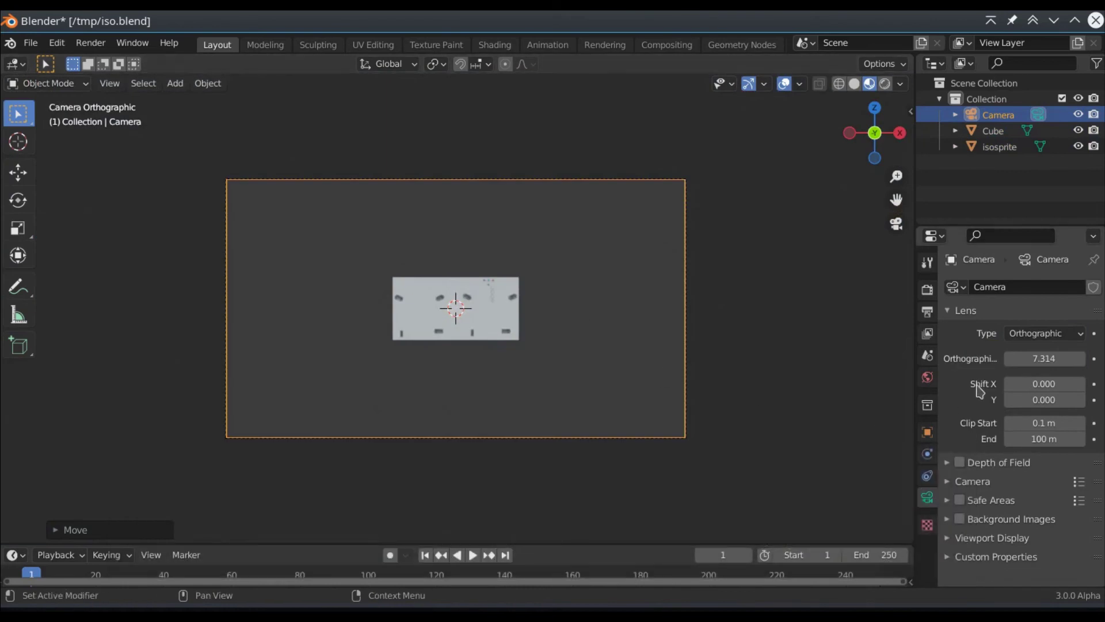
mouse_move(1026, 358)
mouse_down()
mouse_move(978, 358)
mouse_move(1056, 358)
mouse_up()
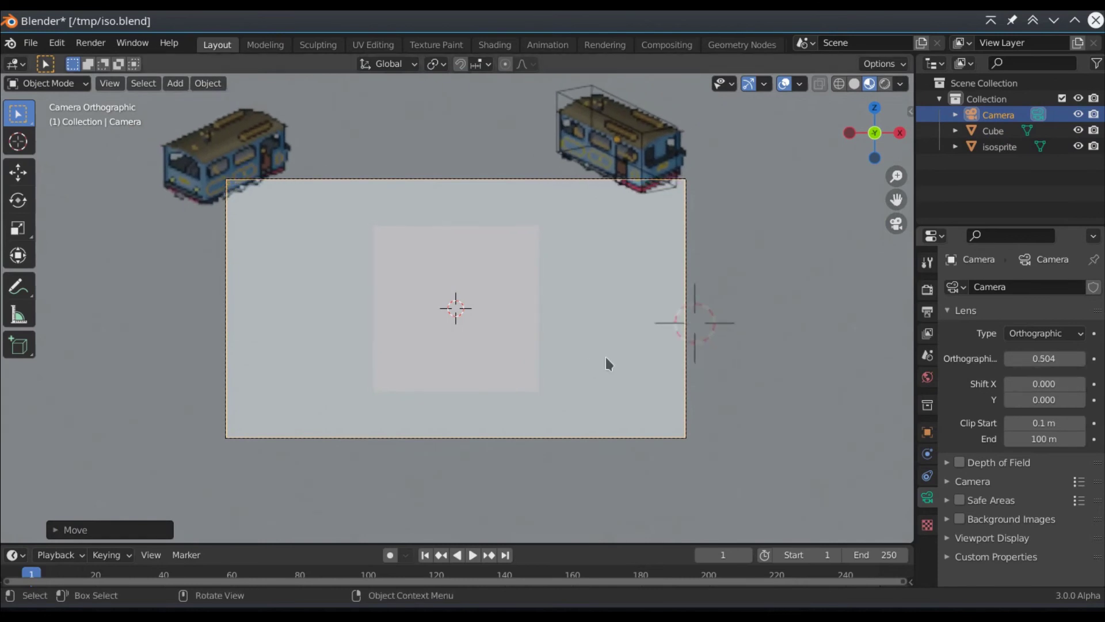
Pan the camera view to the right and select the cube.
shift+middle_drag(610, 347, 644, 354)
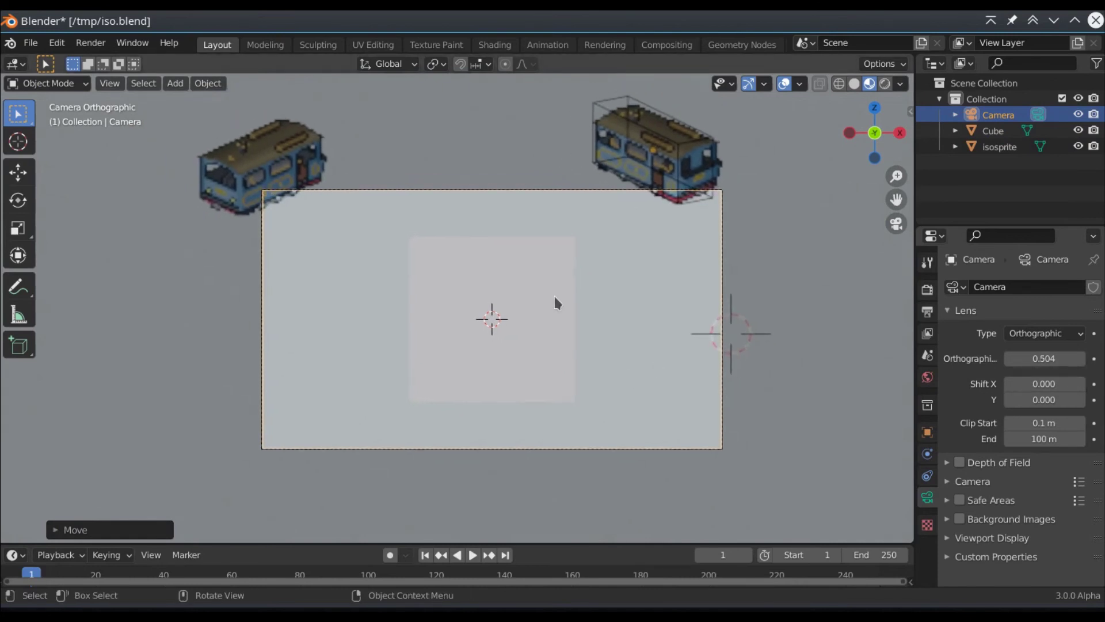
click(553, 295)
shift+middle_drag(555, 298, 680, 310)
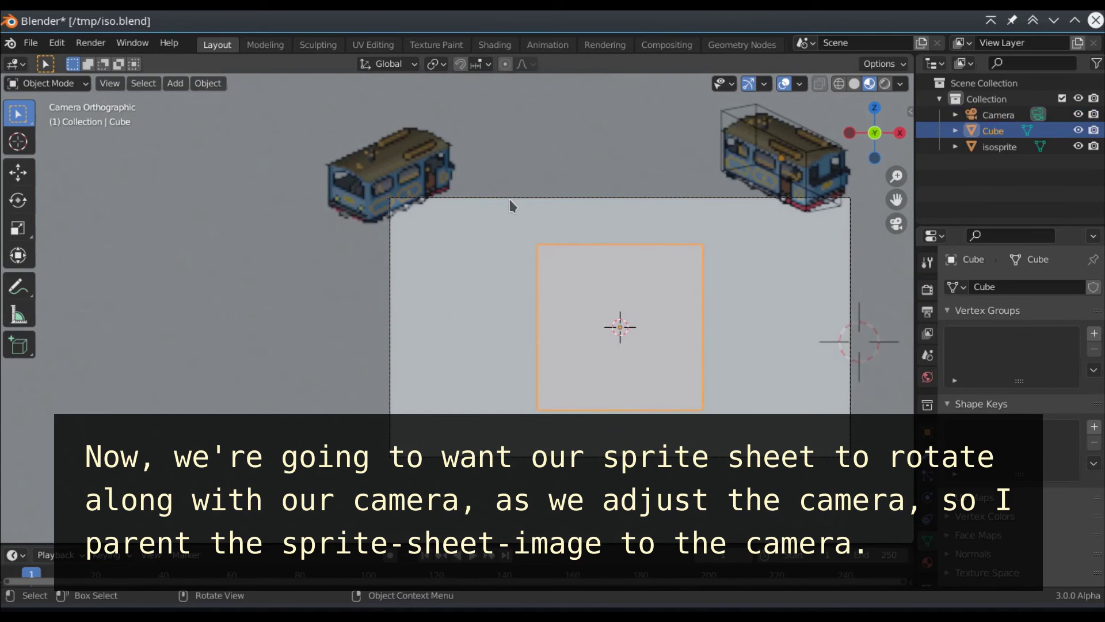
Parent the isosprite plane to the camera as Object (Keep Transform).
click(508, 173)
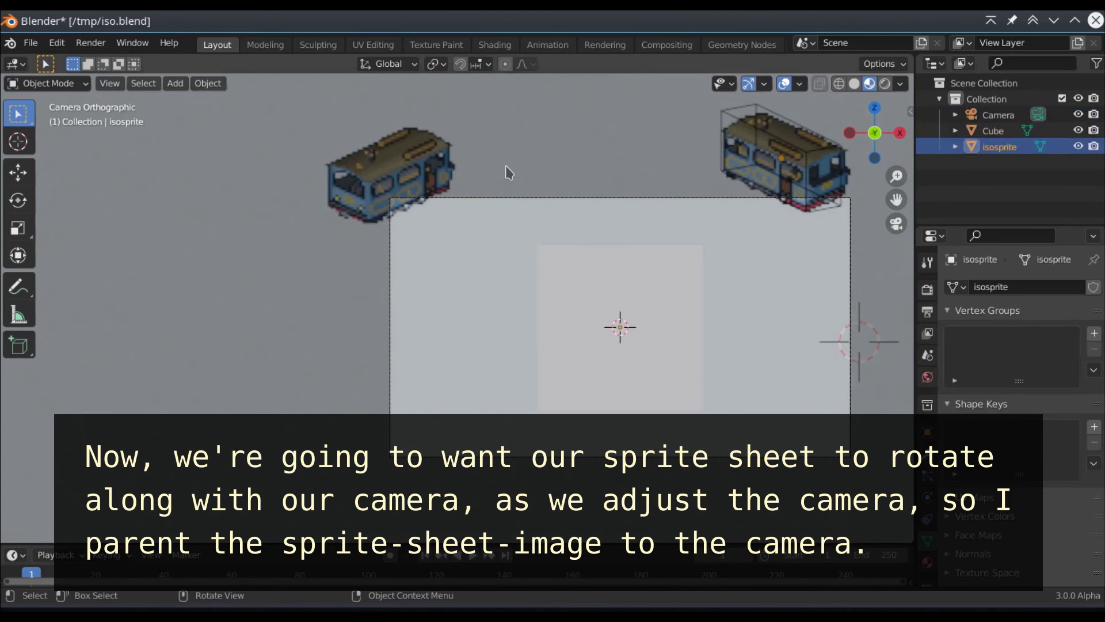
shift+click(499, 199)
scroll(499, 202, down, 3)
scroll(497, 220, down, 2)
middle_drag(498, 226, 472, 252)
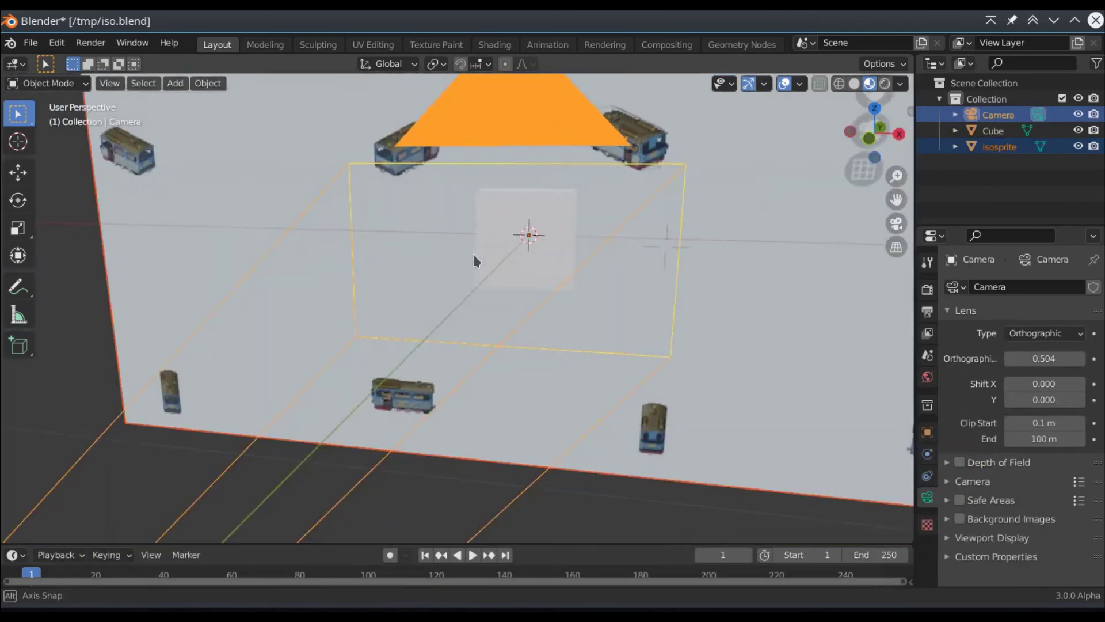
scroll(472, 252, down, 3)
key(ctrl+p)
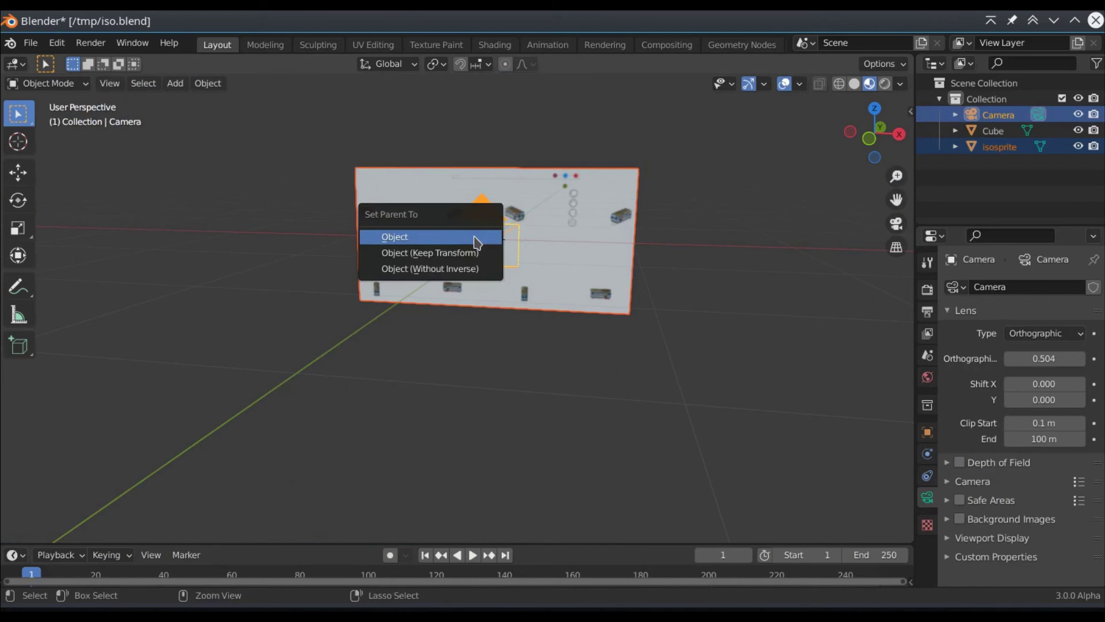
click(475, 248)
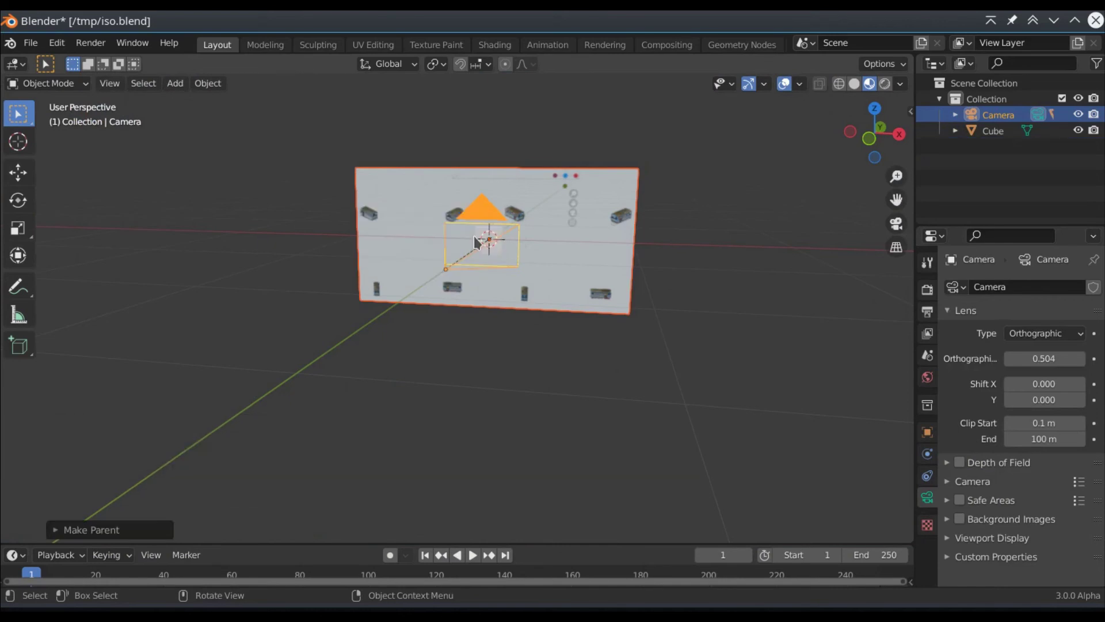
Reselect the camera and look through it again with Numpad 0.
key(n)
key(n)
scroll(474, 239, up, 3)
scroll(474, 239, up, 1)
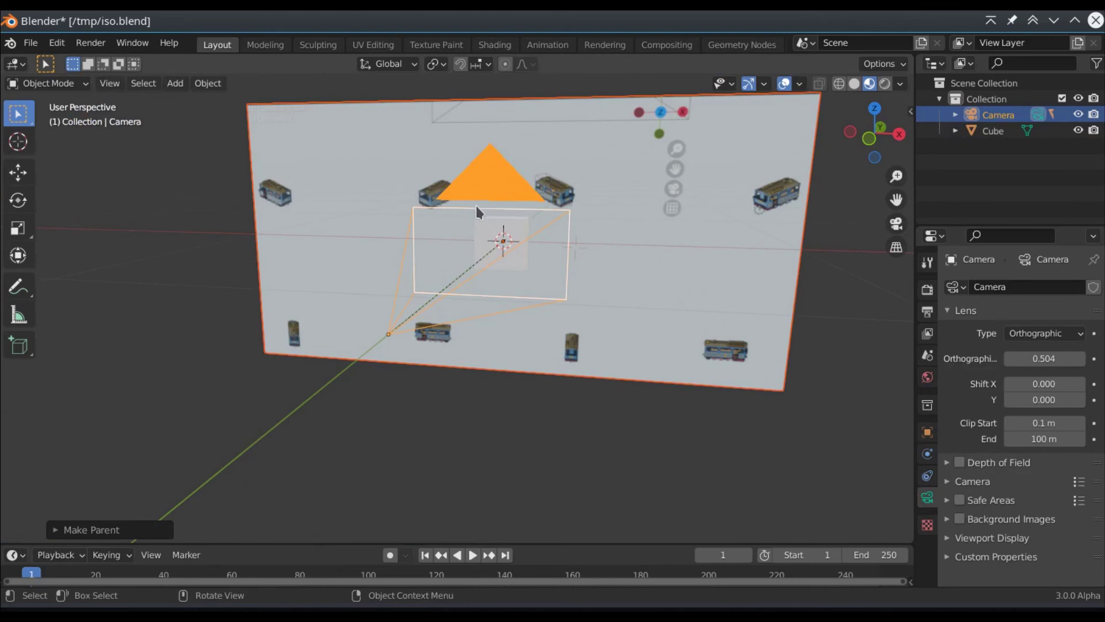
scroll(476, 207, up, 1)
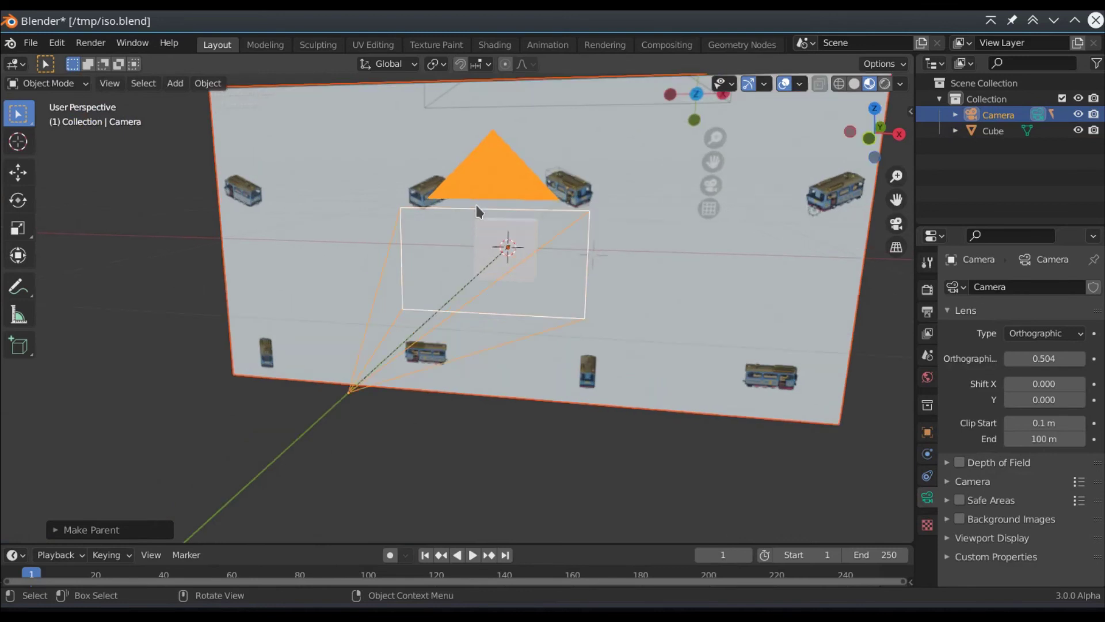
click(457, 209)
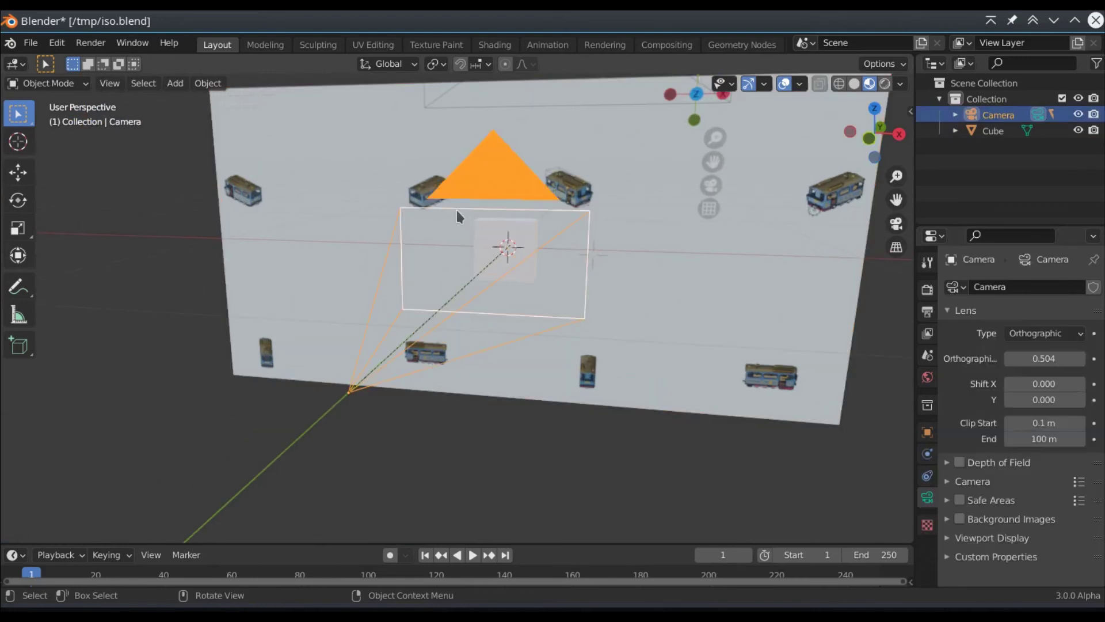
key(KP_0)
scroll(529, 225, up, 3)
key(g)
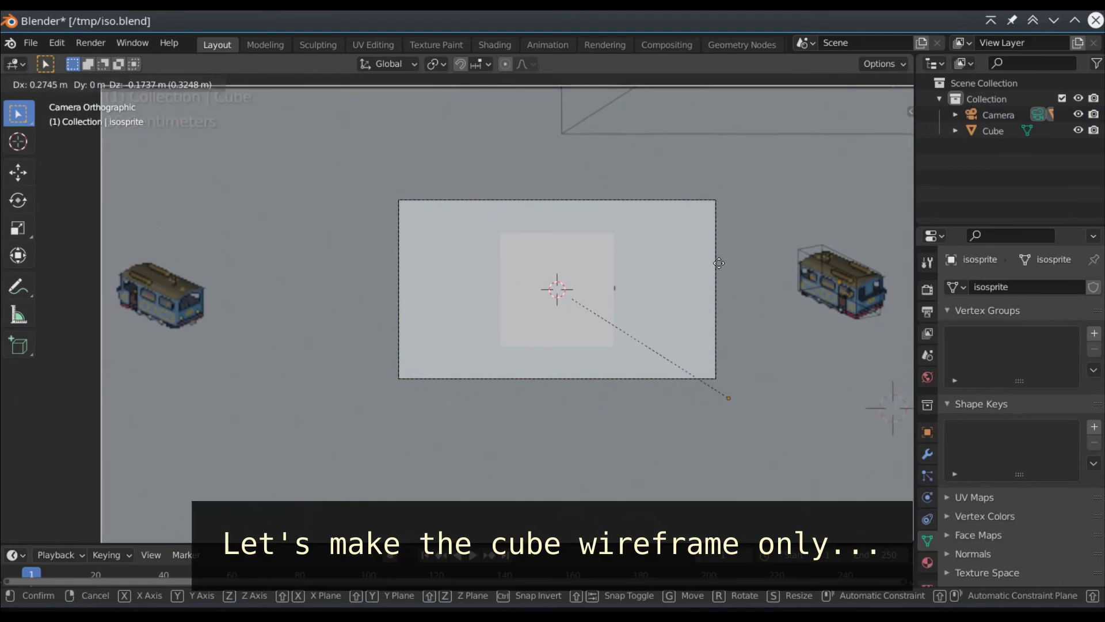
Confirm the selected object's new position with two successive moves.
click(719, 263)
key(g)
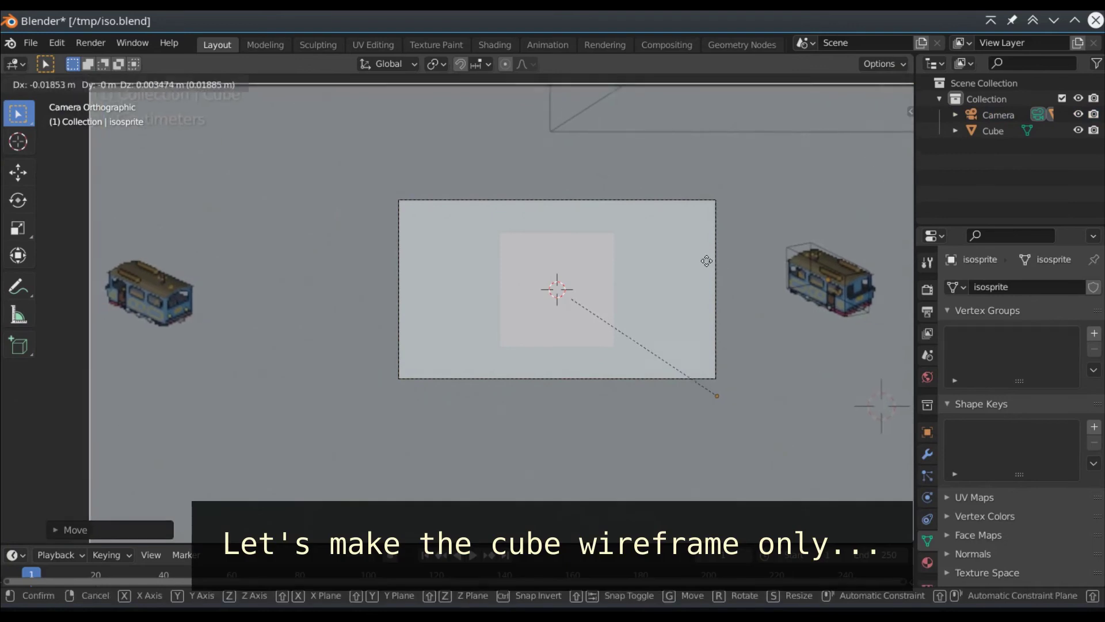
click(701, 266)
After trying wireframe, rendered and material preview shading, set the Cube to display as Wire.
click(606, 266)
key(z)
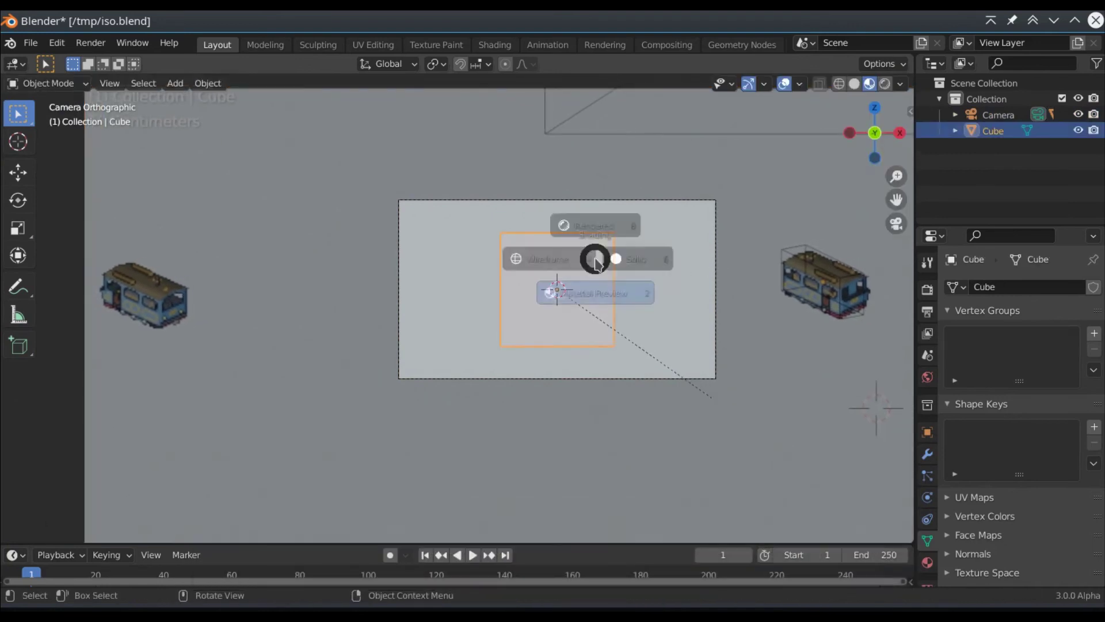
click(459, 272)
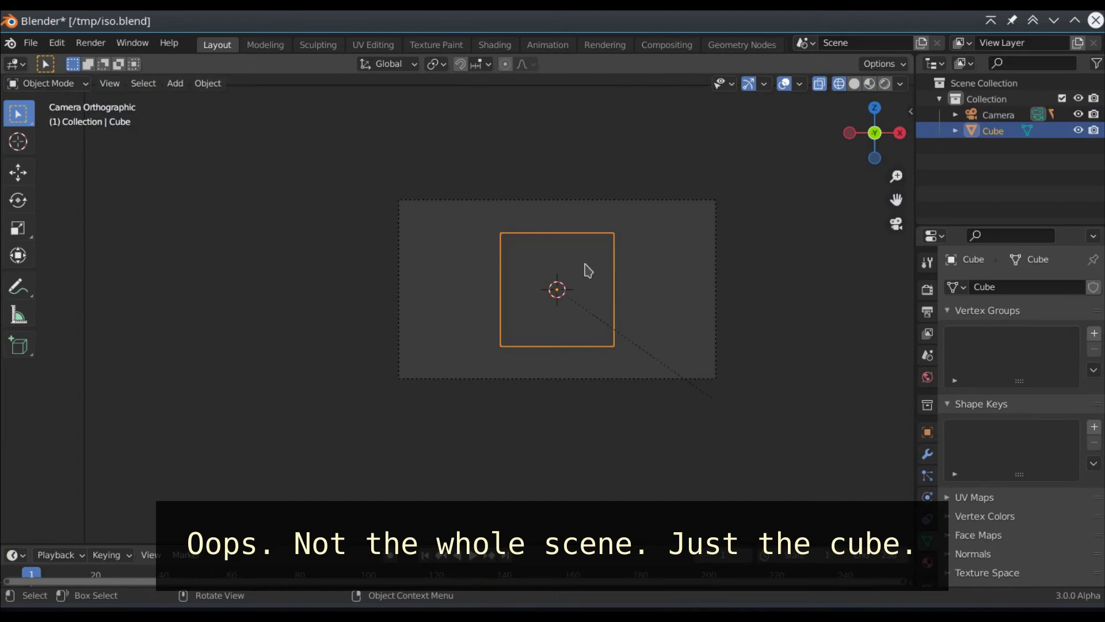
key(z)
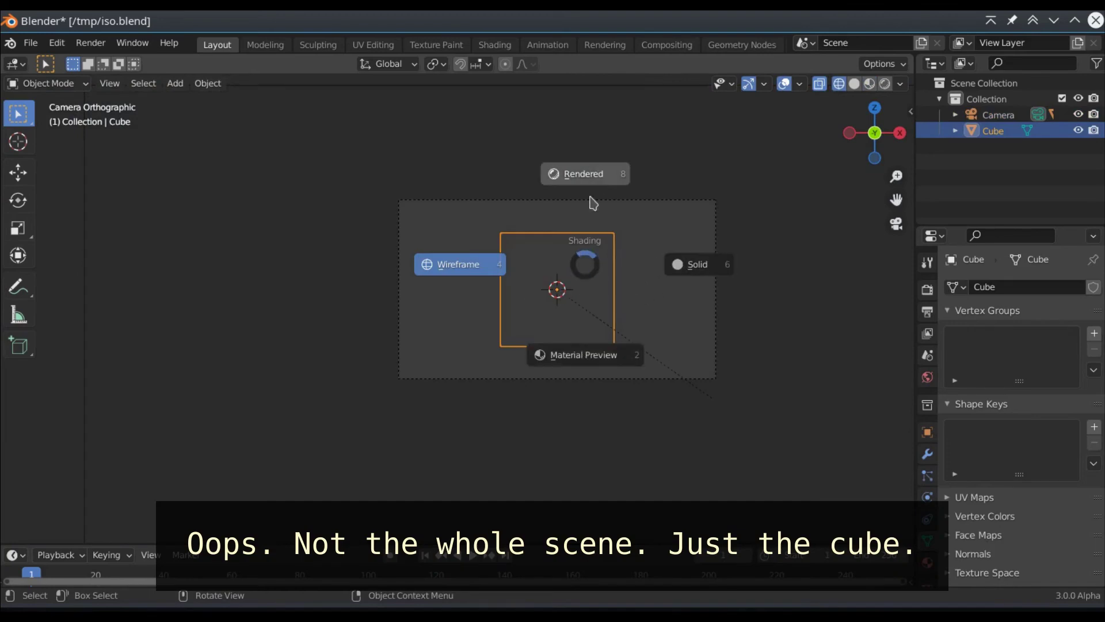
key(8)
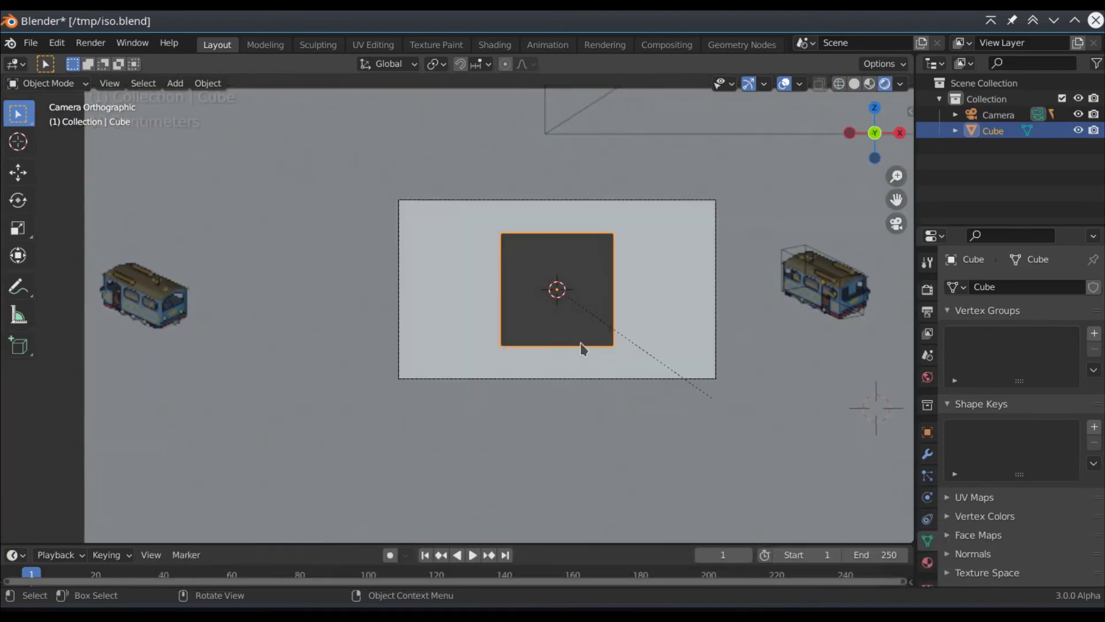
key(z)
click(576, 423)
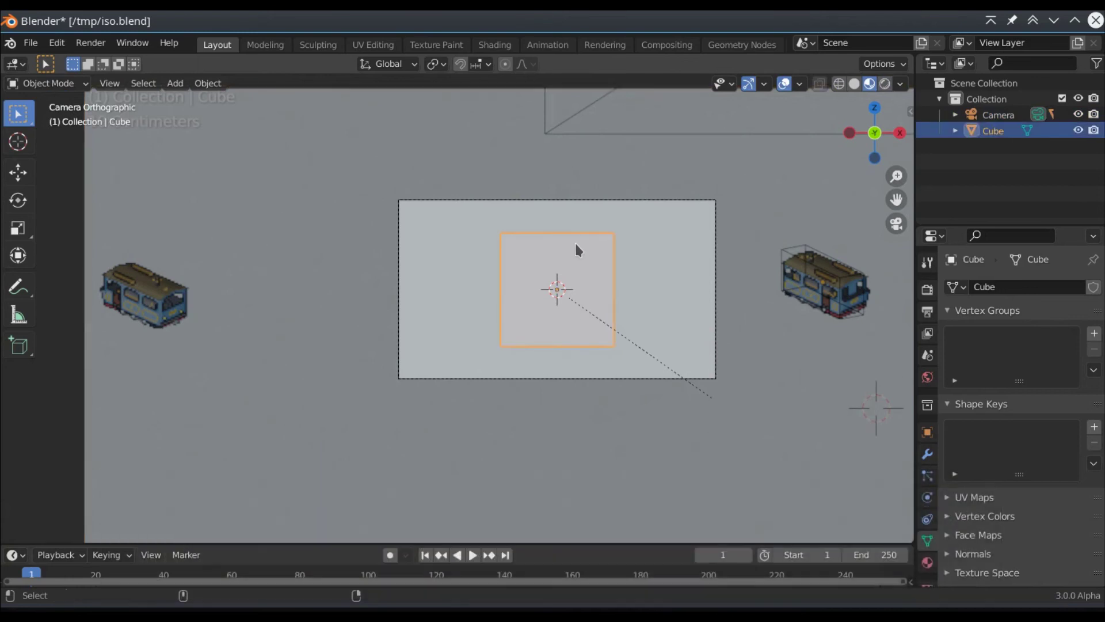
key(ctrl+alt+shift+z)
click(565, 271)
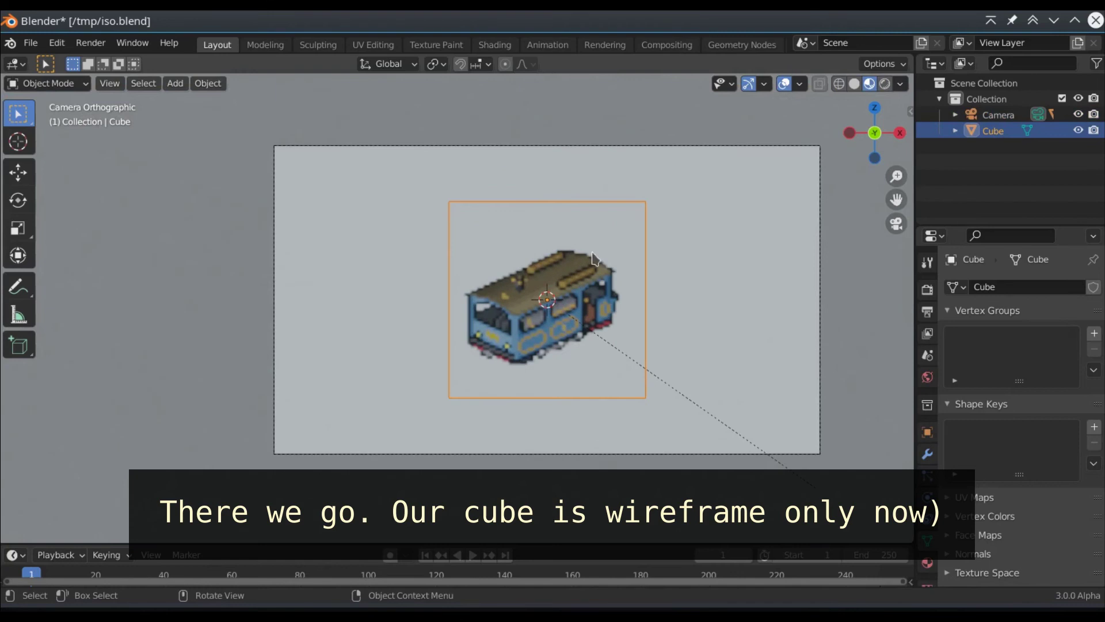
Try a Z rotation on the camera, then cancel it.
click(754, 148)
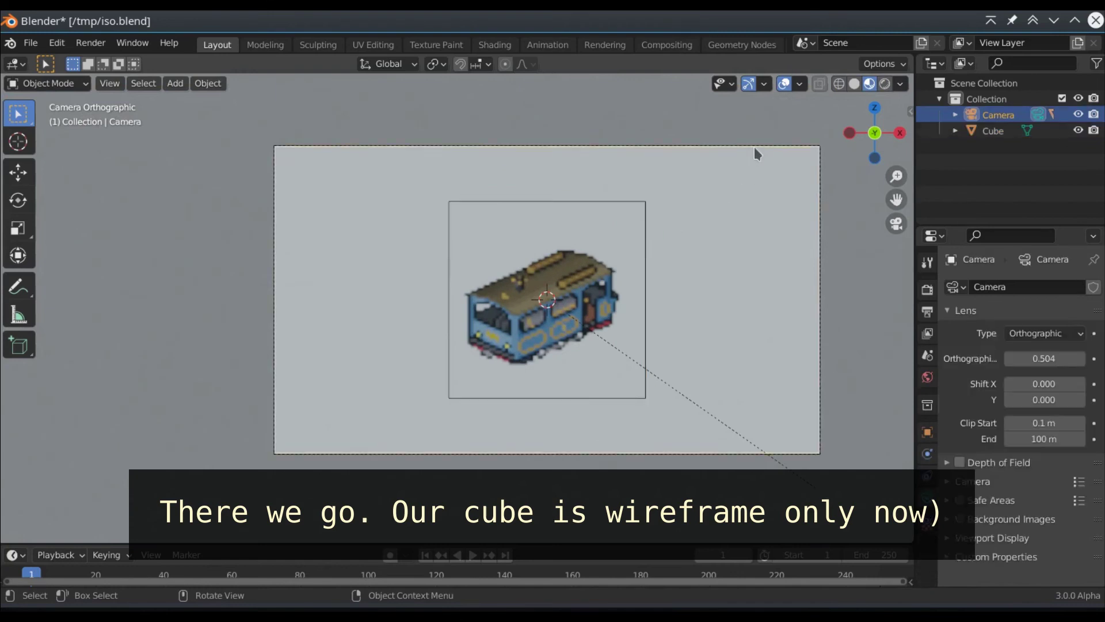
key(r)
key(z)
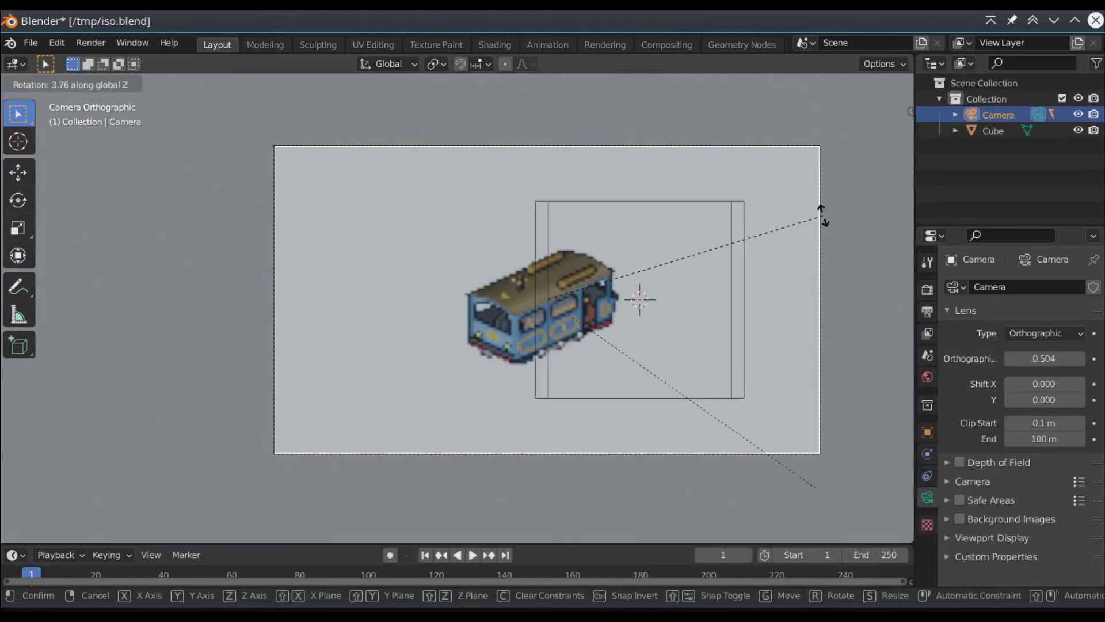
click(617, 264)
Snap the 3D cursor to the Cube's centre.
key(shift+s)
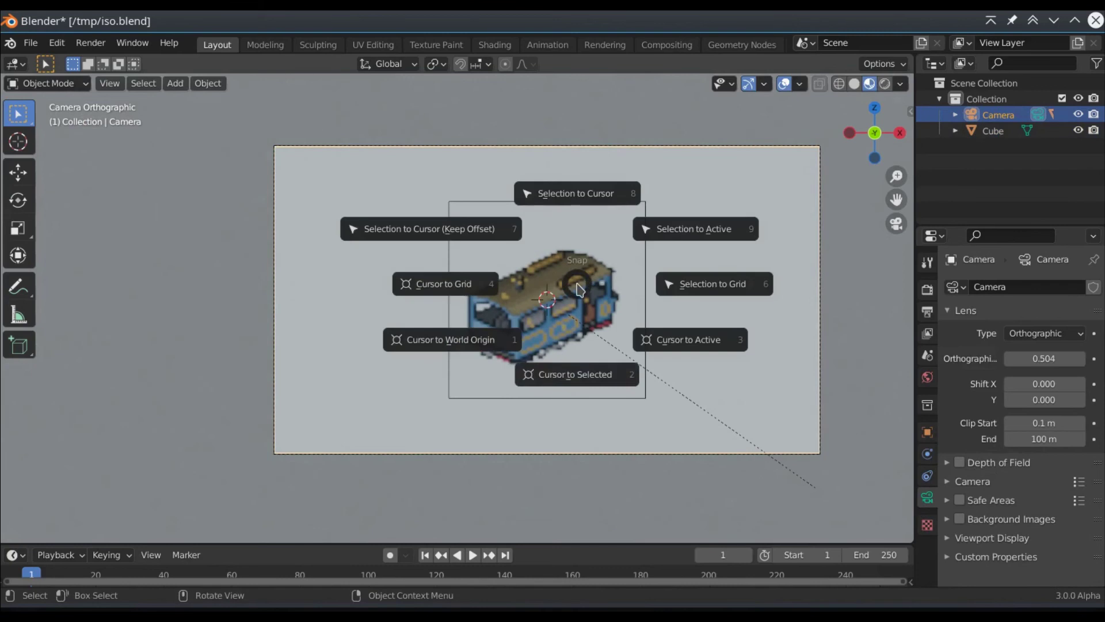
click(580, 374)
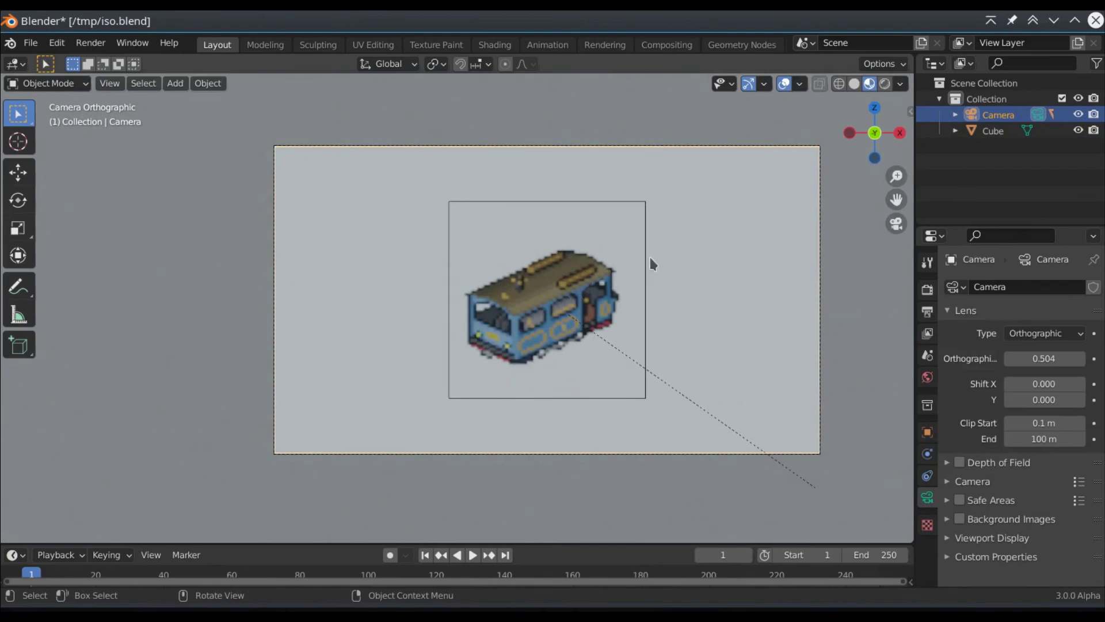
key(ctrl+v)
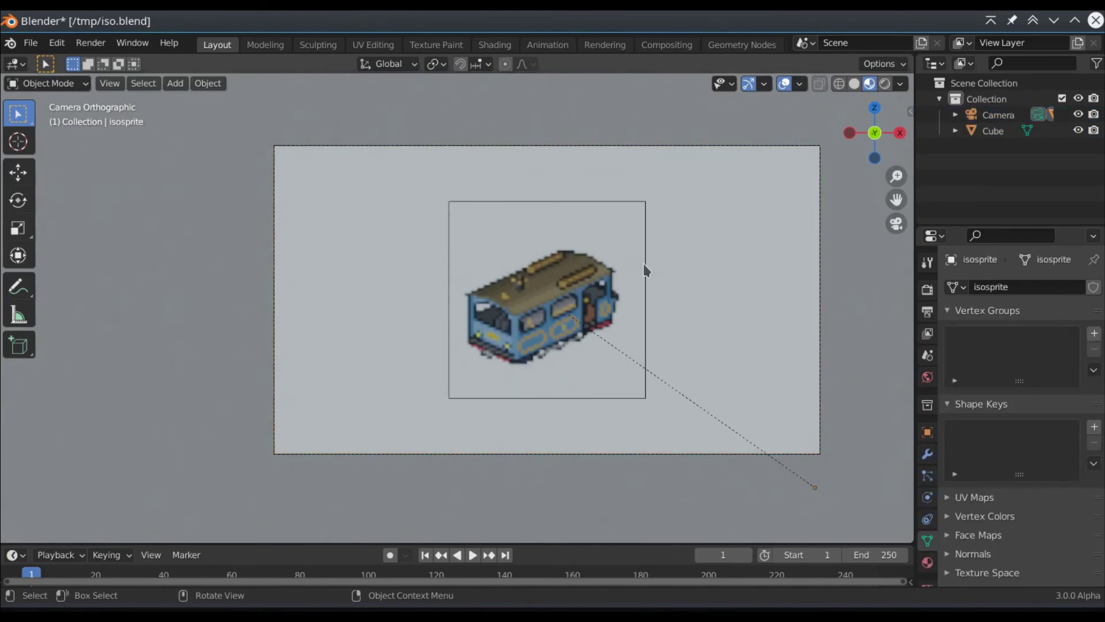
click(647, 271)
key(shift+s)
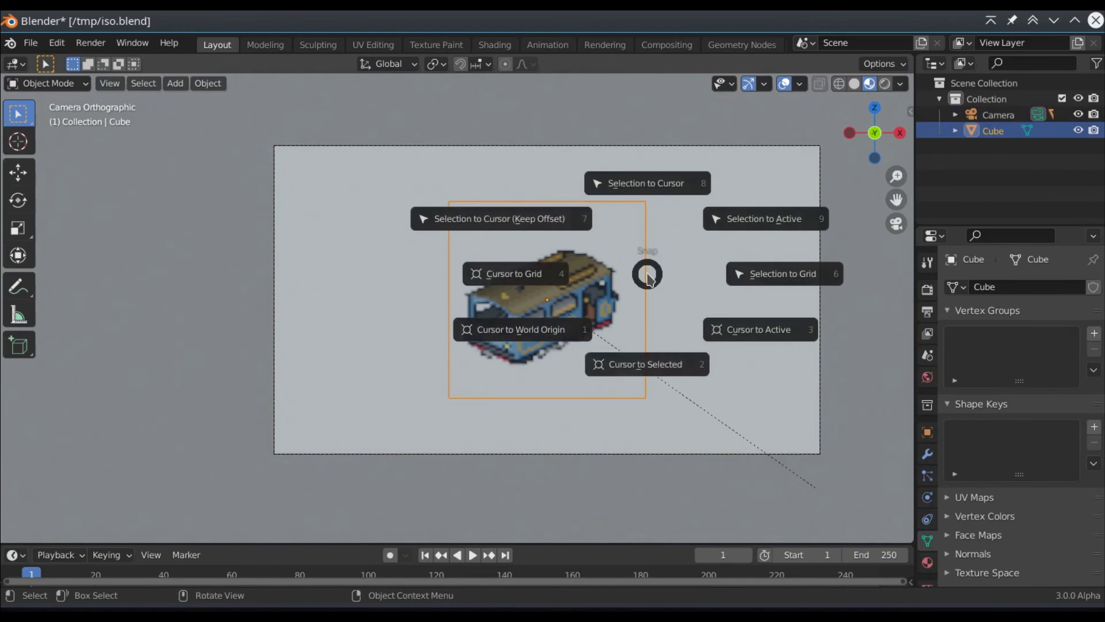
click(648, 363)
Pivot around the 3D cursor and rotate the camera exactly 45° about global Z.
click(671, 144)
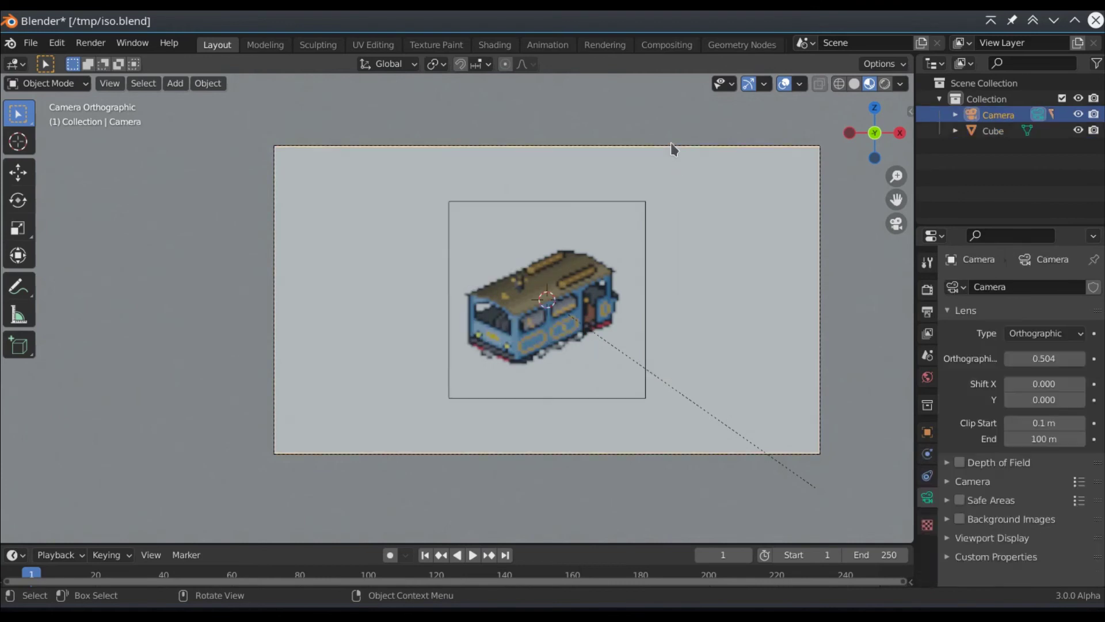
key(shift+s)
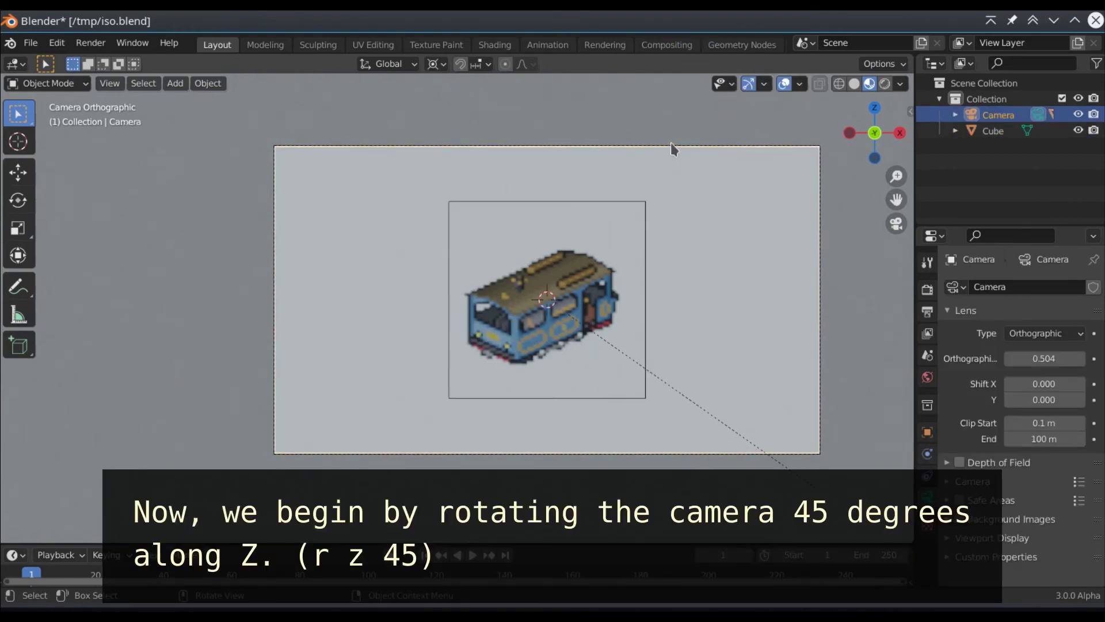
key(r)
key(z)
key(4)
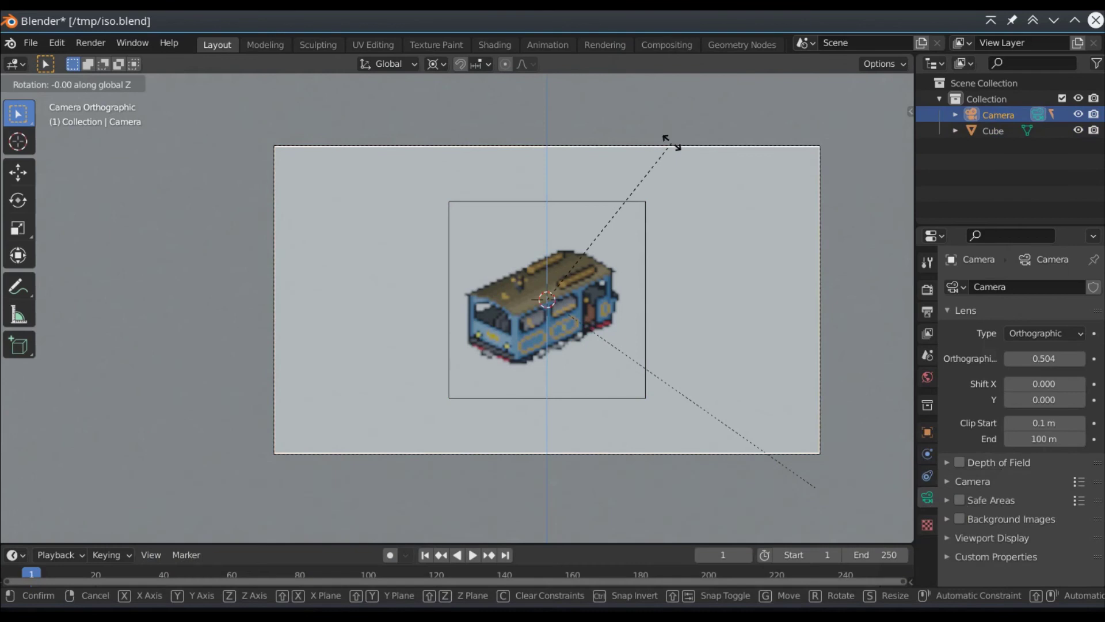
key(5)
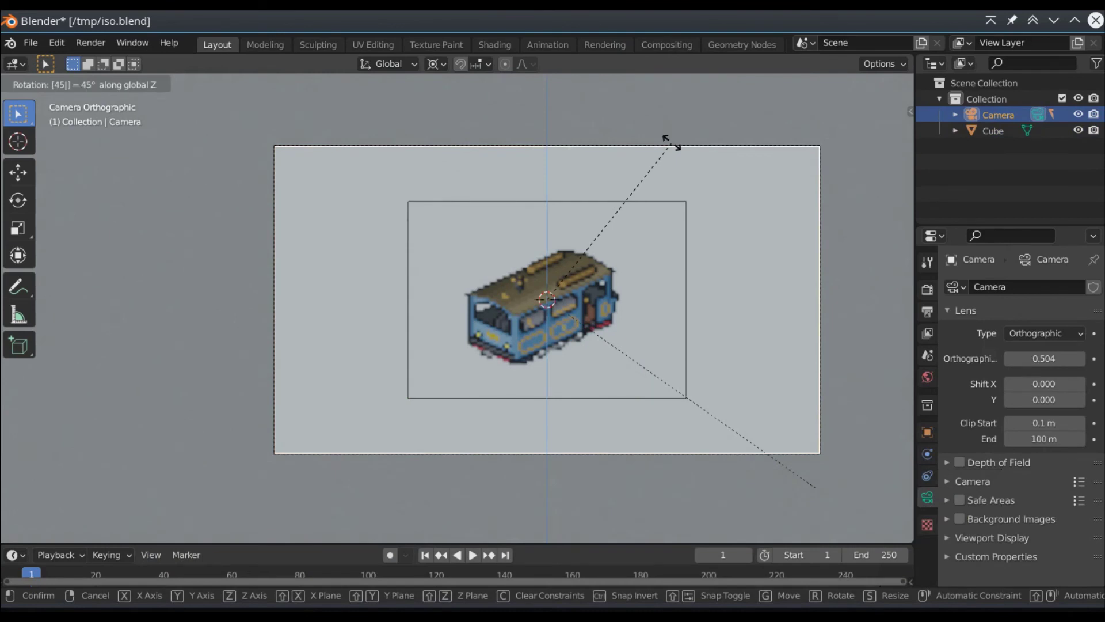
key(Return)
key(g)
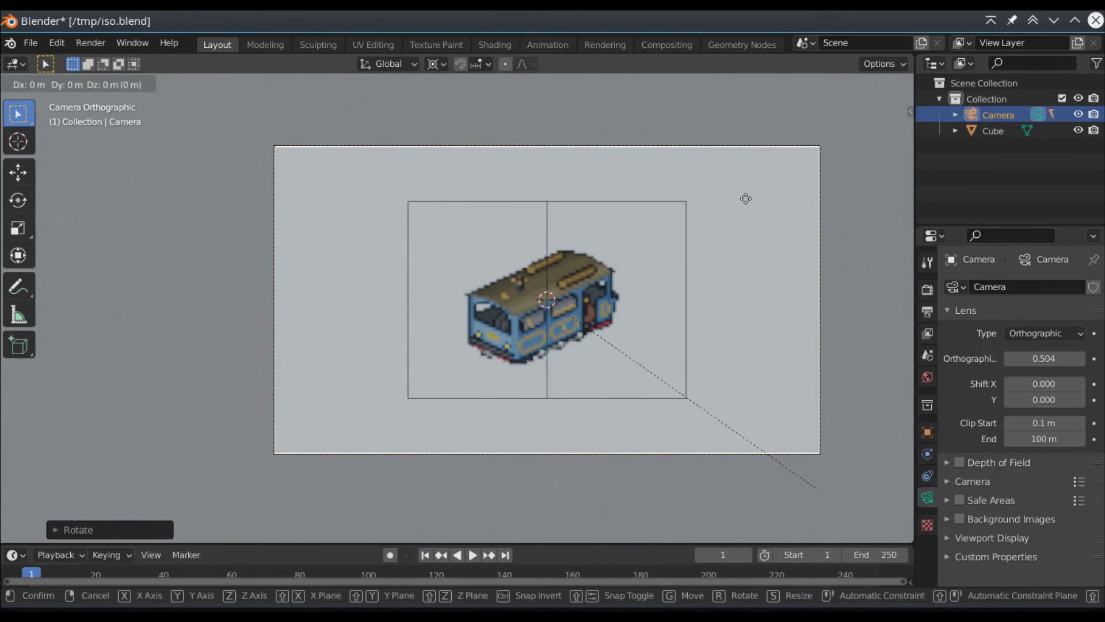
key(Escape)
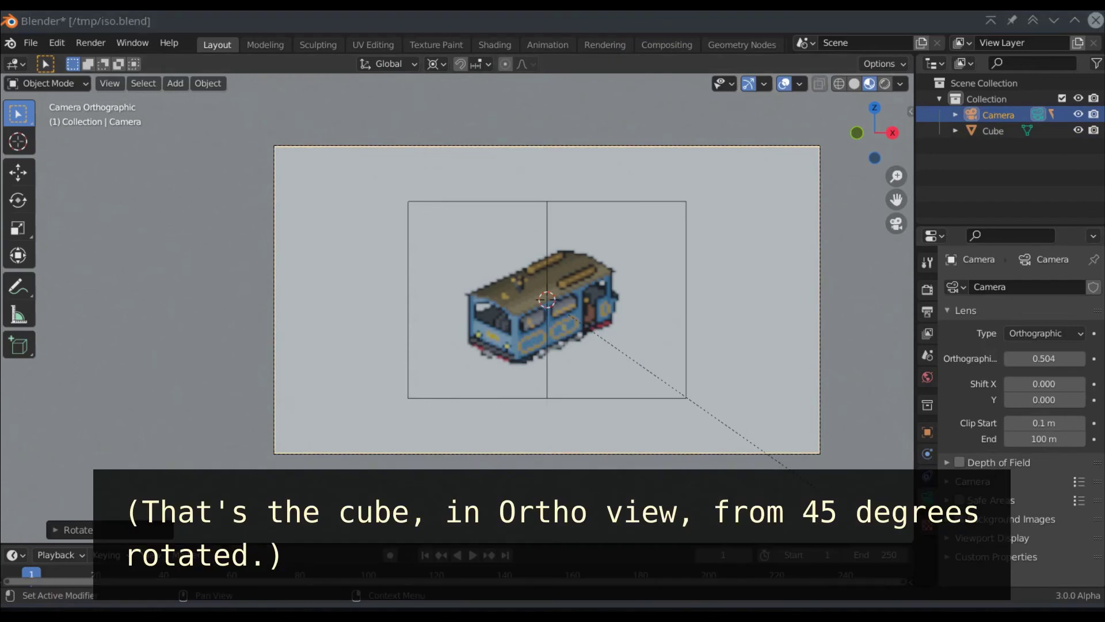
Switch transform orientation to View and trial a −20° X camera rotation, cancelling it.
key(r)
key(x)
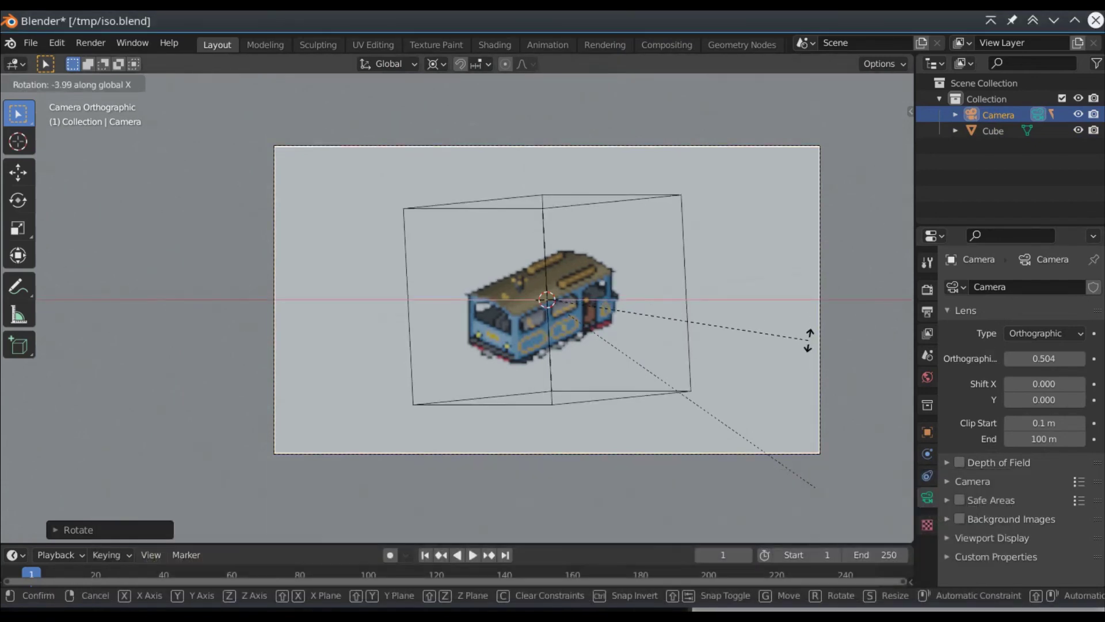
key(Escape)
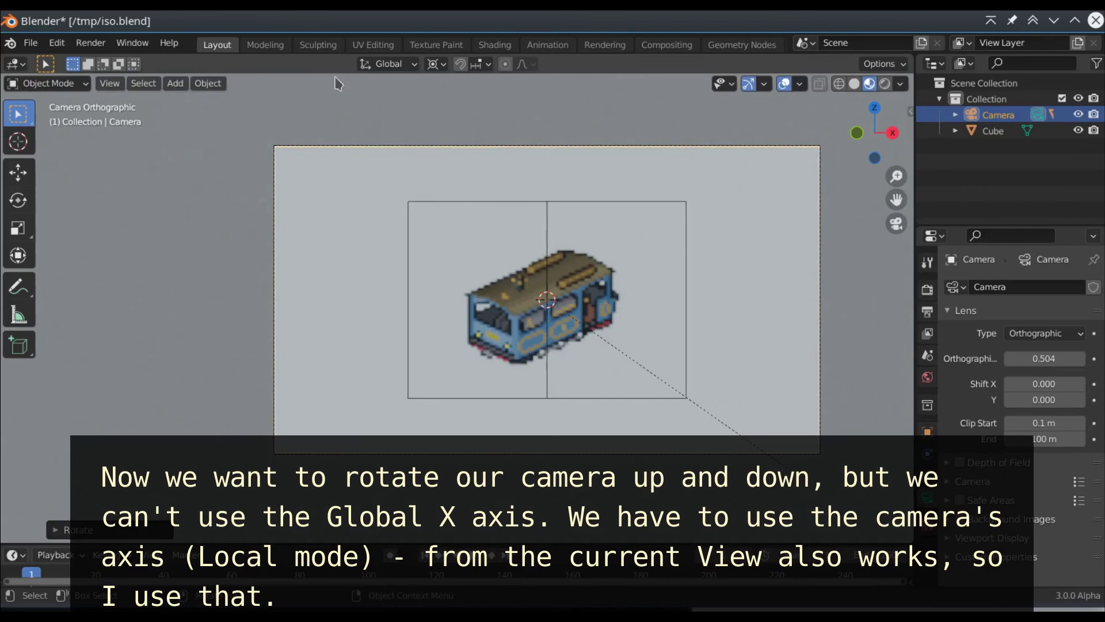
click(380, 62)
click(345, 178)
key(r)
key(x)
key(x)
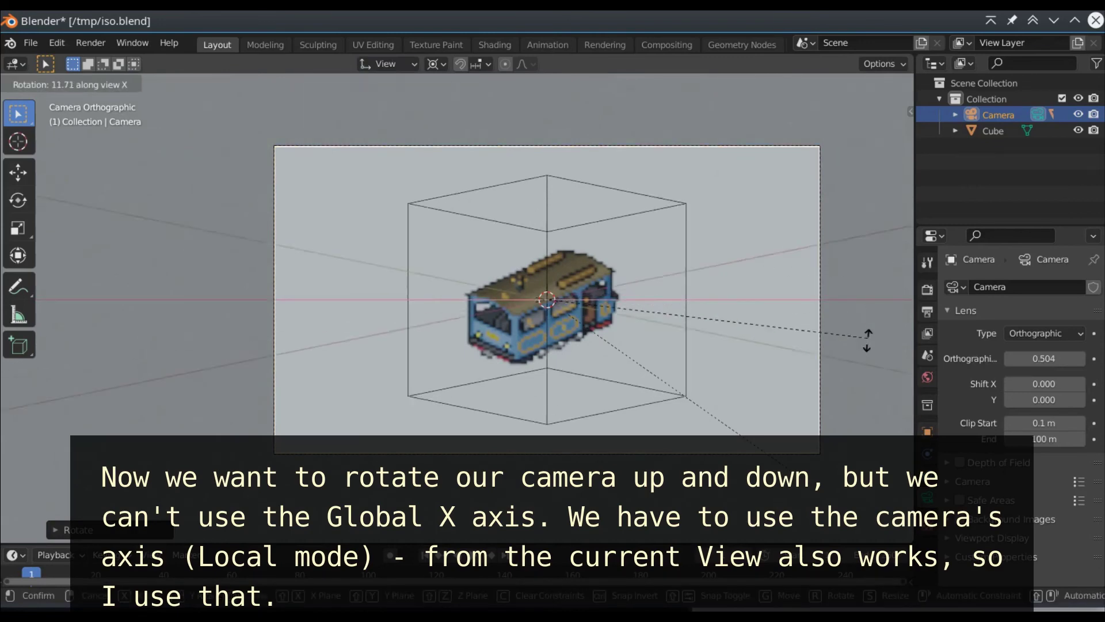
text(-20)
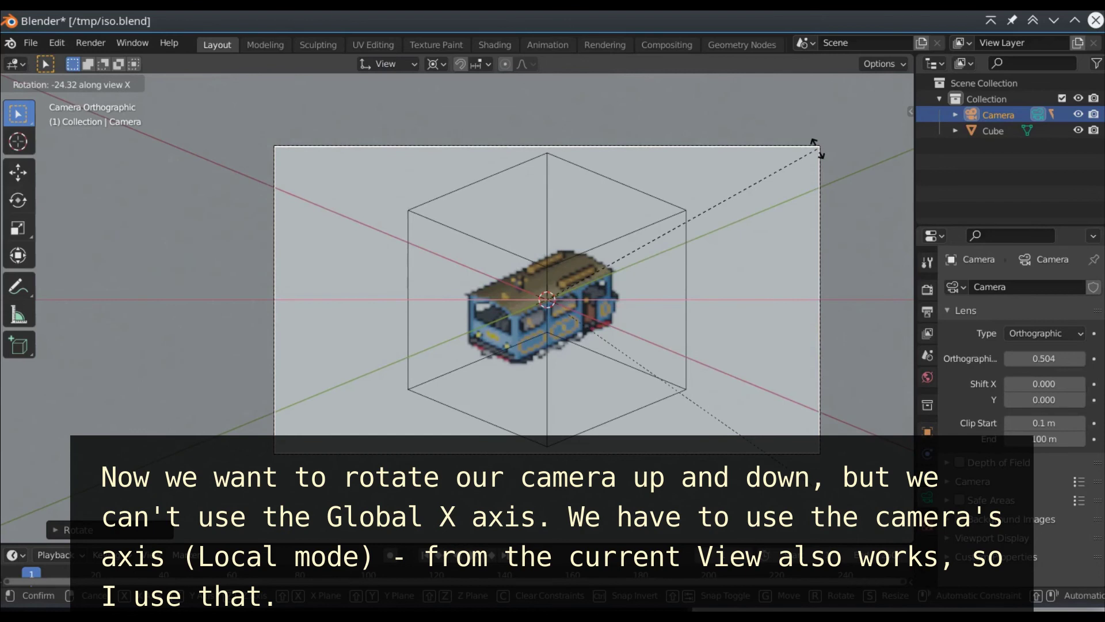
key(Escape)
Nudge the camera about 0.03 m to recentre the cube outline, then orbit out of camera view.
key(g)
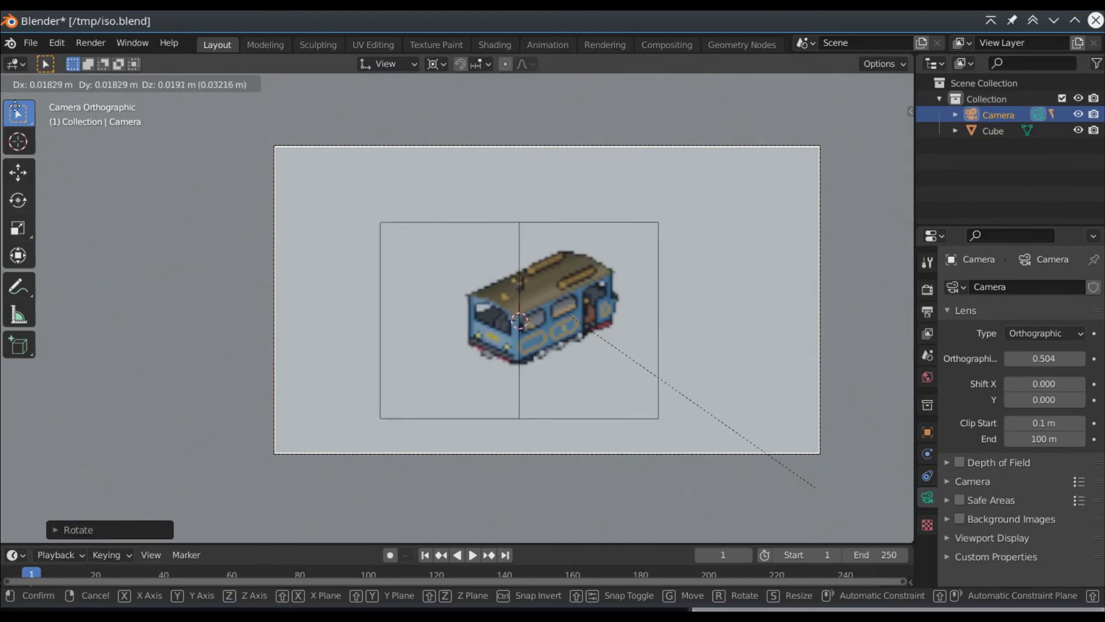
click(636, 164)
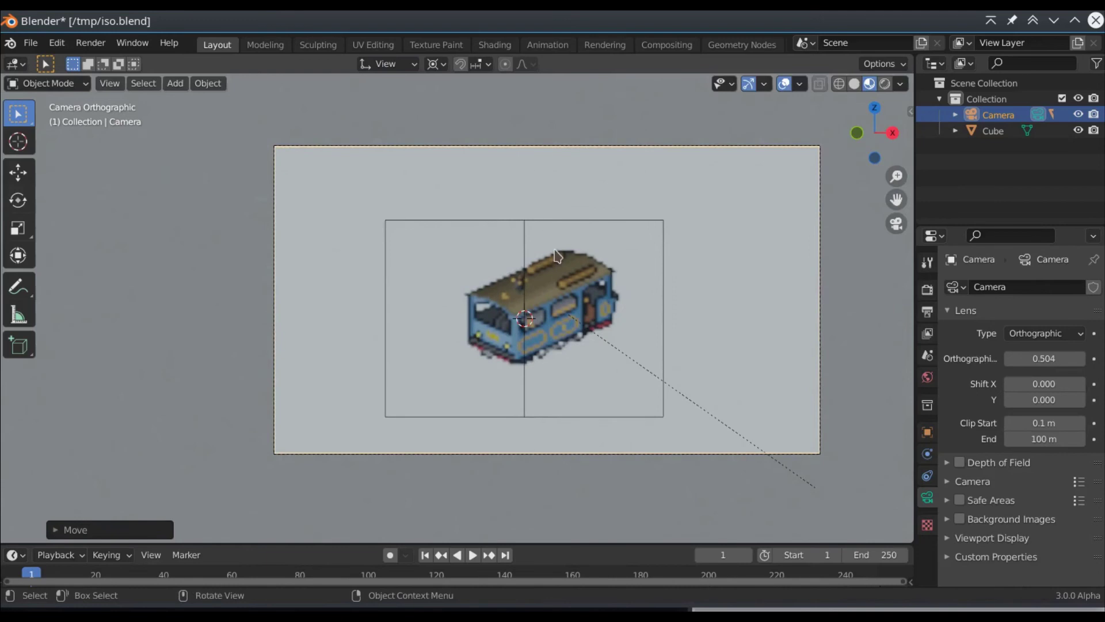
middle_drag(555, 253, 519, 221)
Snap the 3D cursor to the cube's top corner vertex in Edit Mode.
scroll(440, 153, up, 4)
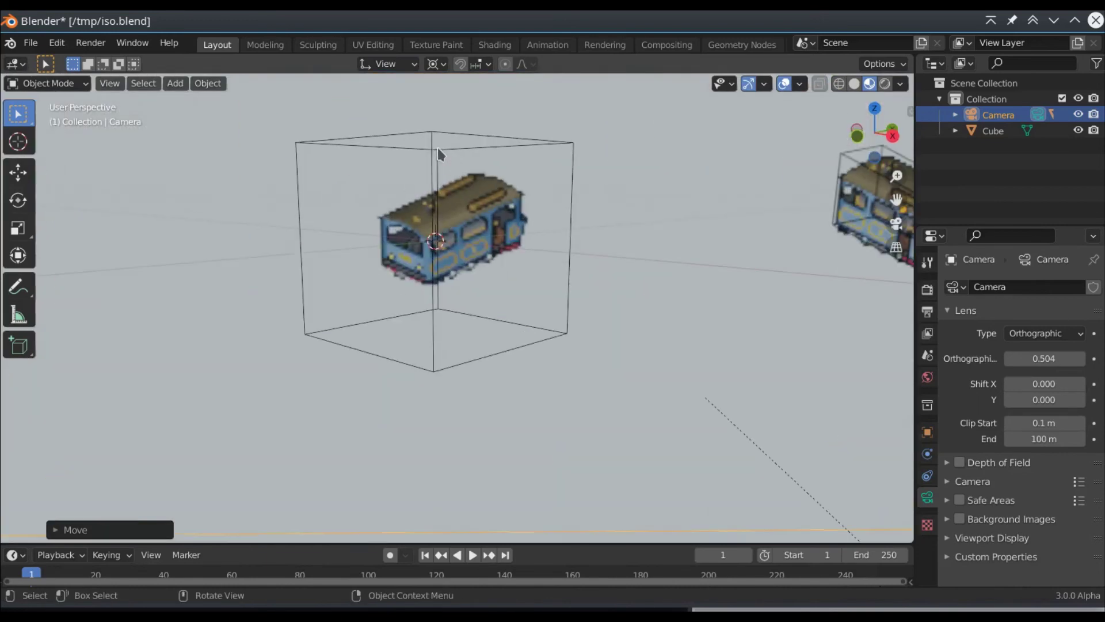
click(440, 153)
key(Tab)
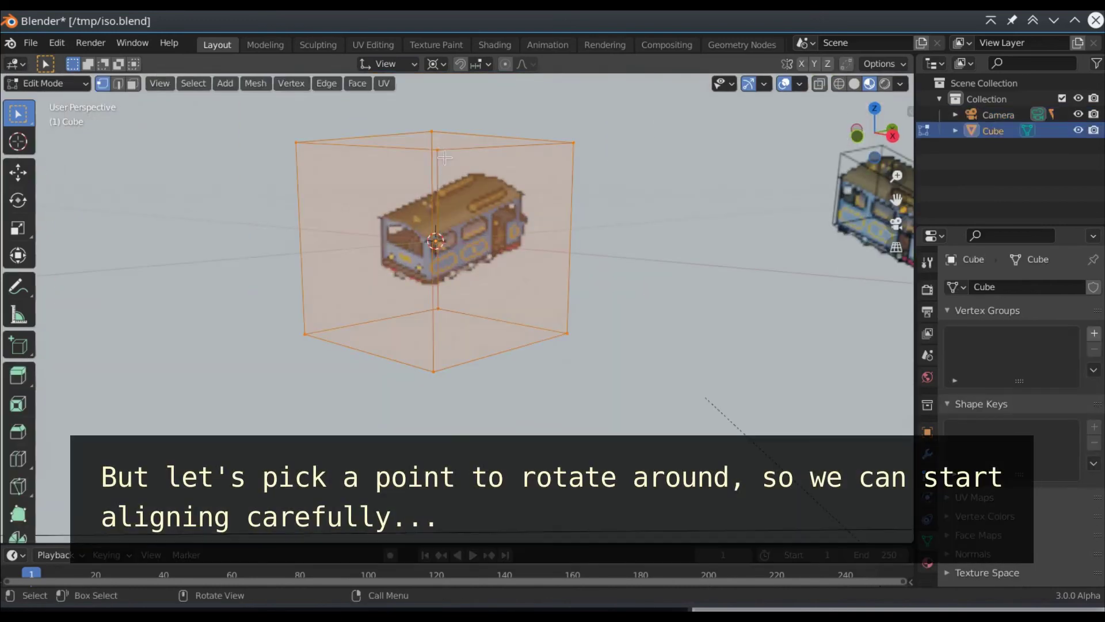
middle_drag(438, 154, 518, 241)
key(alt+a)
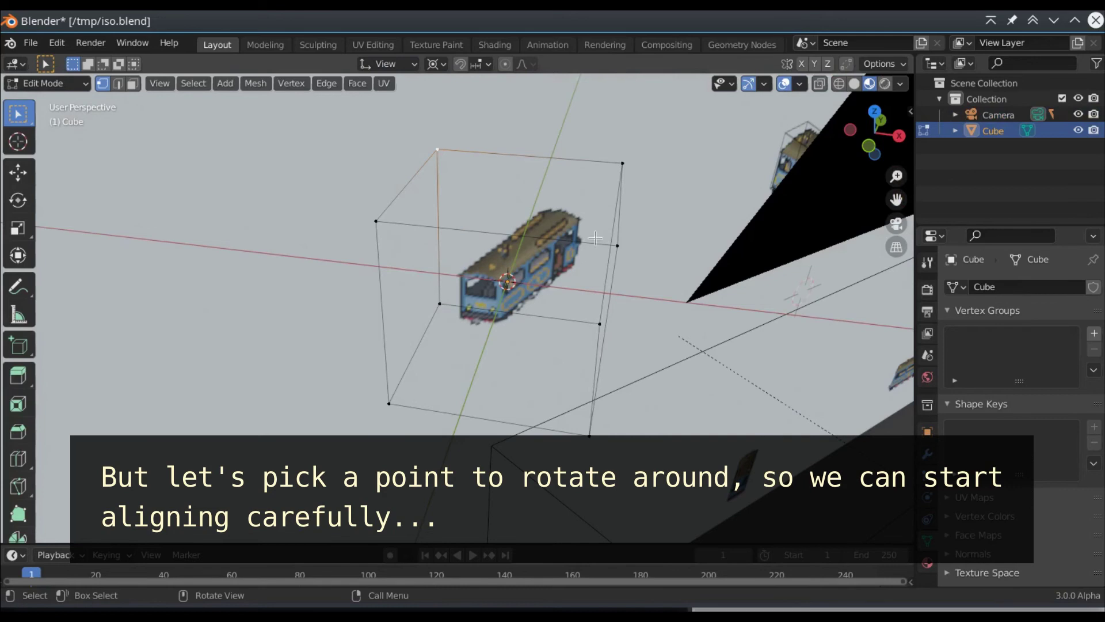
click(617, 246)
key(shift+s)
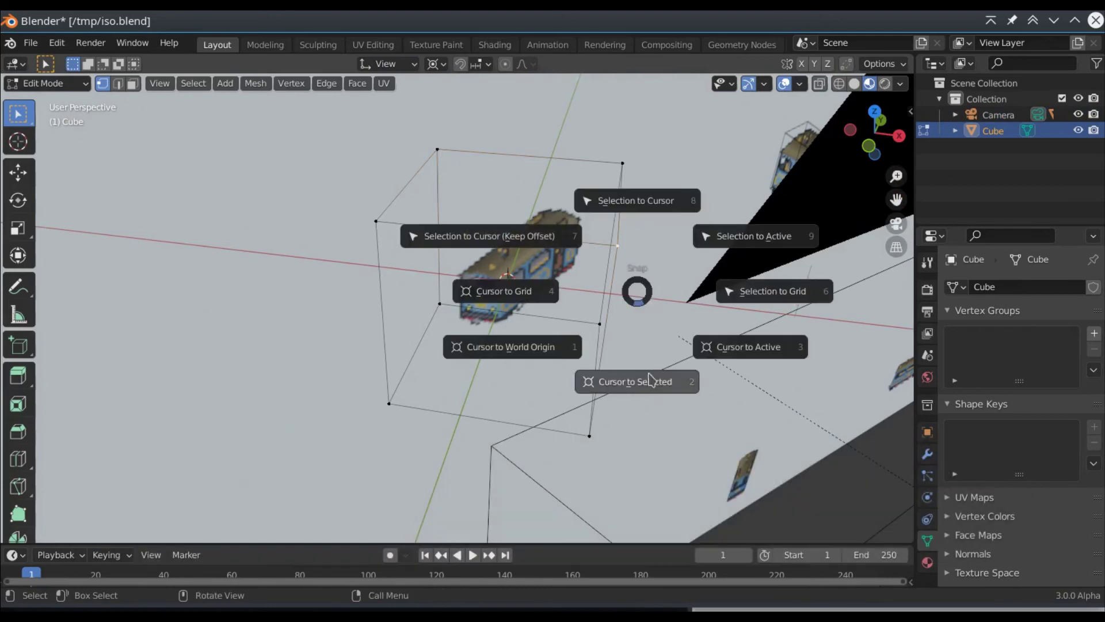
click(644, 380)
Return to Object Mode, look through the camera and start moving the camera.
key(Tab)
key(KP_0)
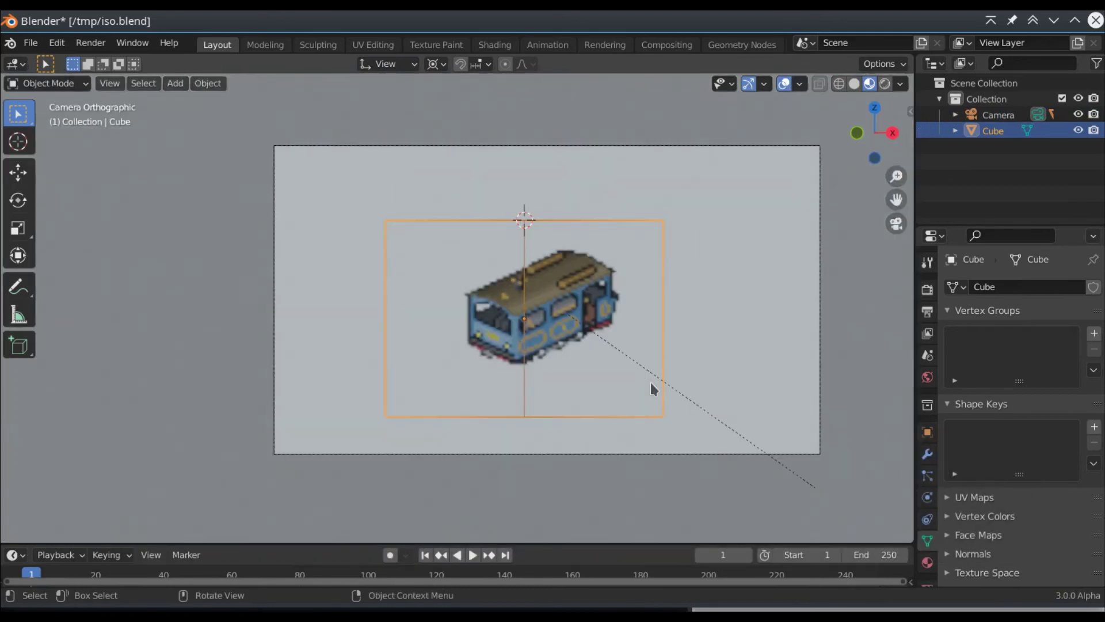
key(g)
key(Escape)
click(557, 145)
key(g)
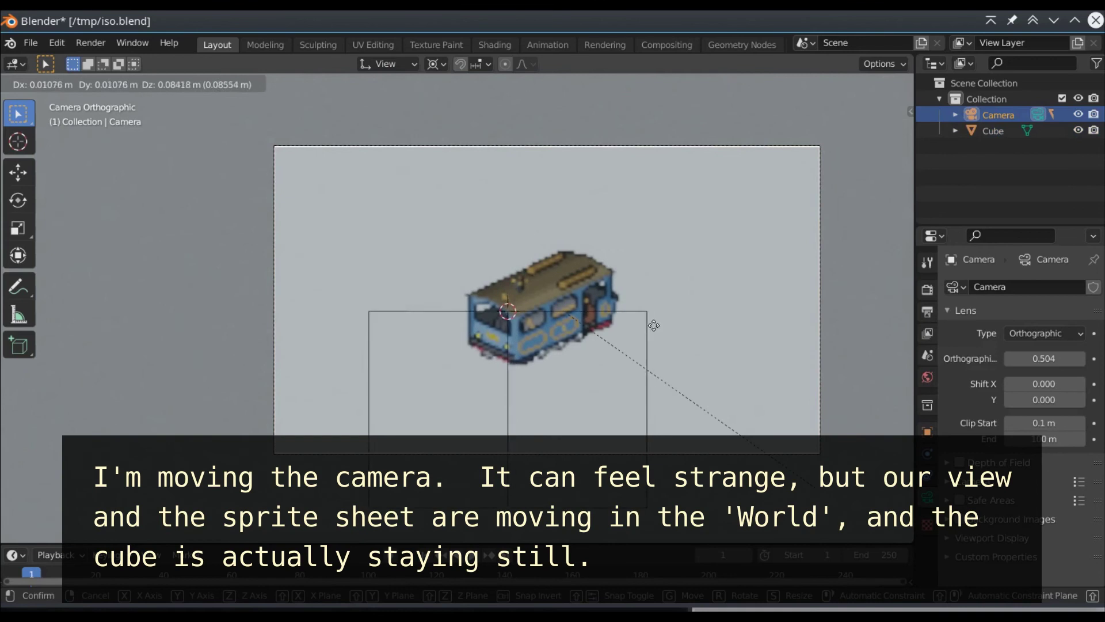
Move the camera, then fine-adjust it so the cube's top corner meets the bus roof corner.
click(598, 329)
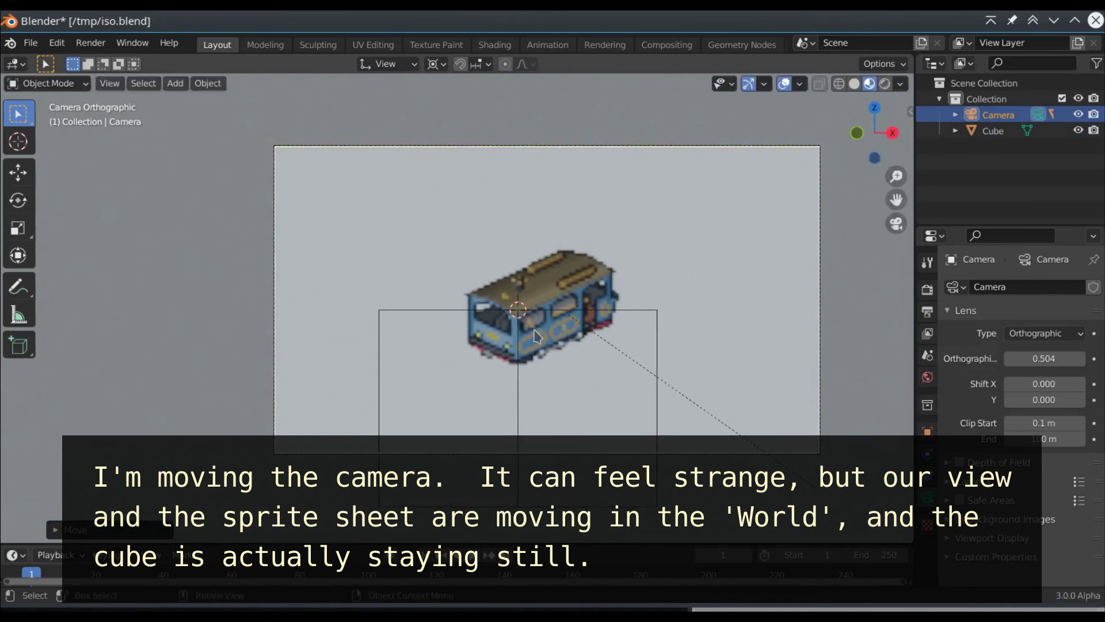
scroll(510, 327, up, 5)
scroll(510, 327, up, 3)
scroll(537, 284, up, 3)
key(g)
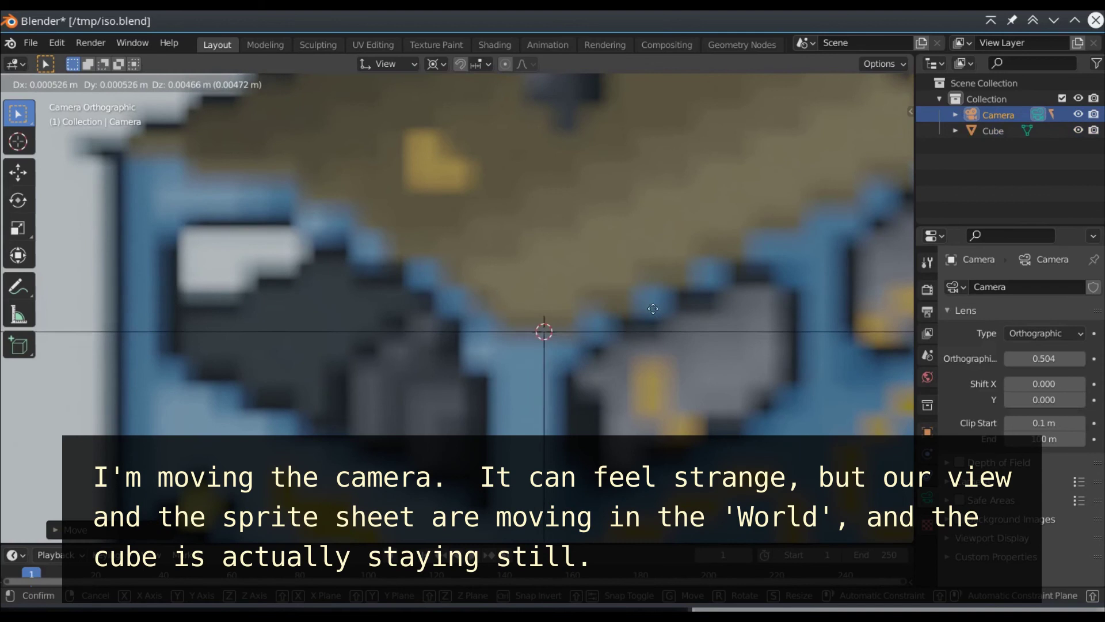
click(630, 302)
Zoom back out and reselect the camera.
scroll(636, 320, down, 3)
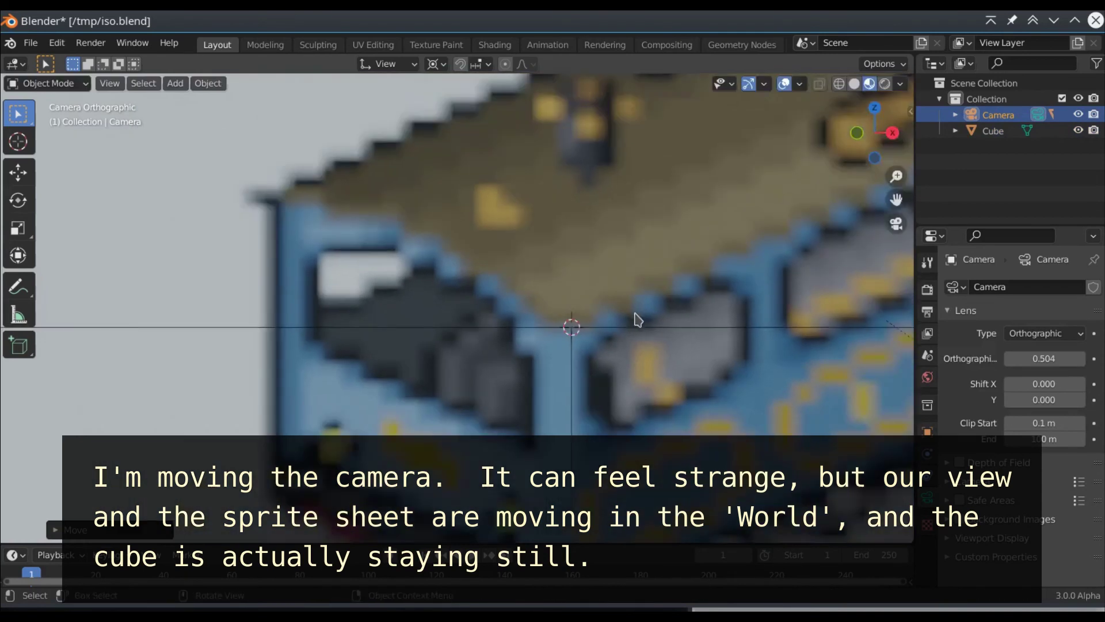
scroll(629, 320, down, 3)
scroll(668, 242, down, 2)
click(691, 172)
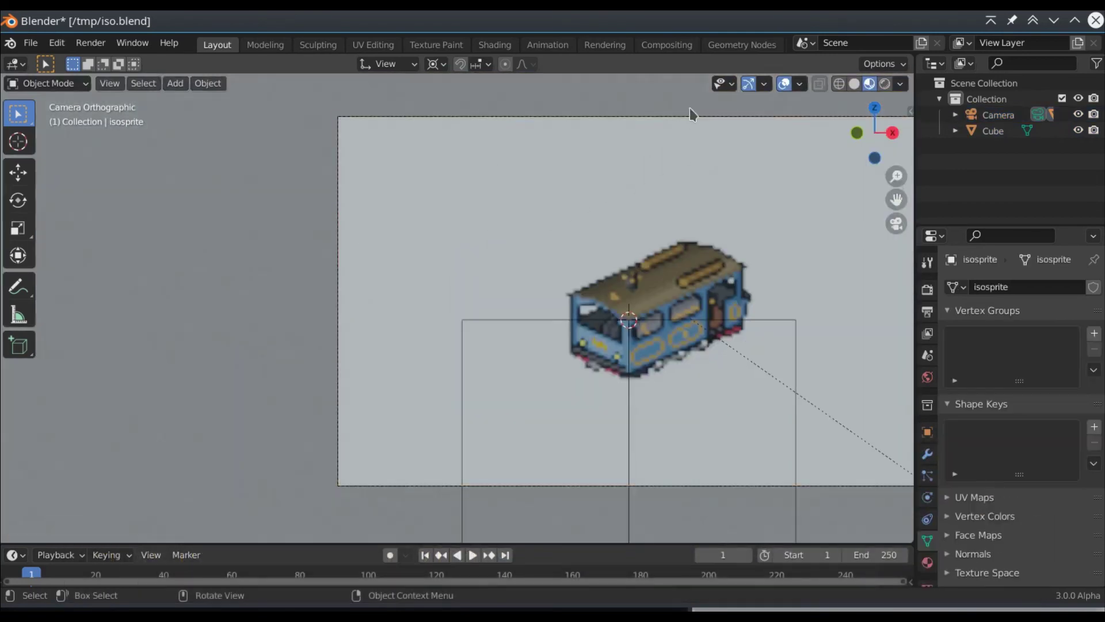
click(692, 116)
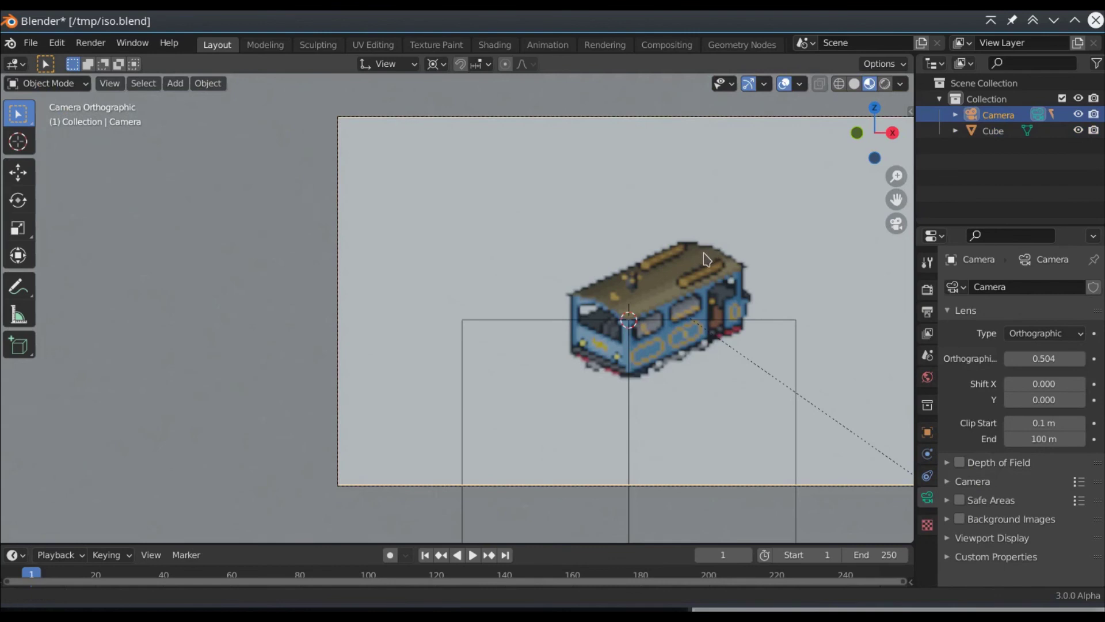
Tilt the camera about its view X axis, check the bus corner, then undo the tilt.
key(Home)
key(r)
key(x)
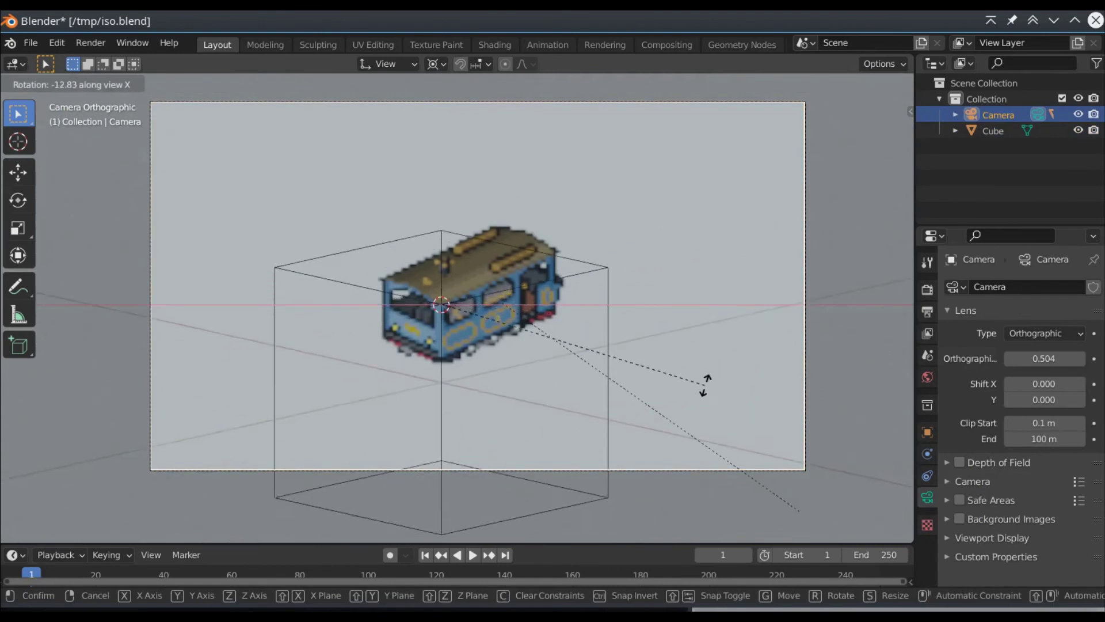
click(662, 436)
scroll(487, 279, up, 3)
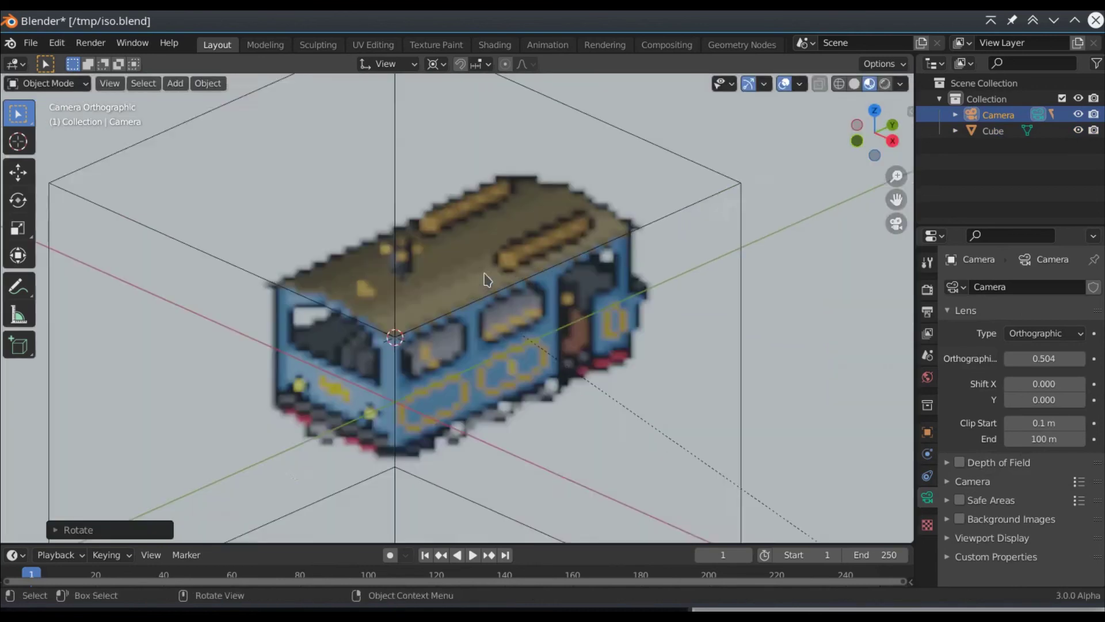
scroll(488, 280, up, 2)
scroll(488, 280, up, 2)
shift+middle_drag(585, 284, 743, 312)
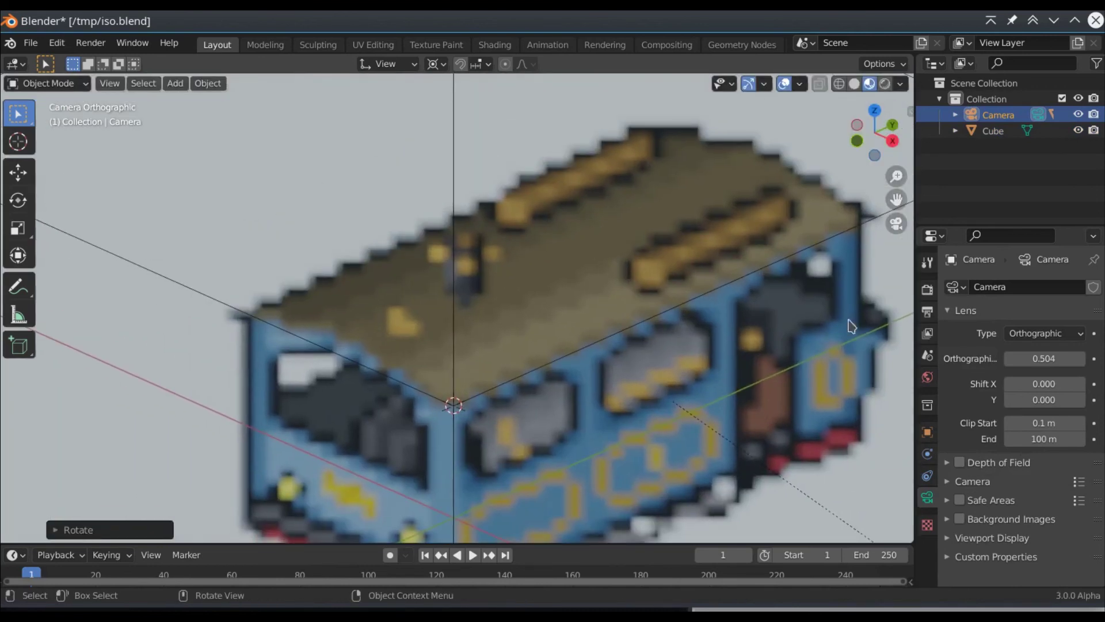
scroll(666, 380, down, 3)
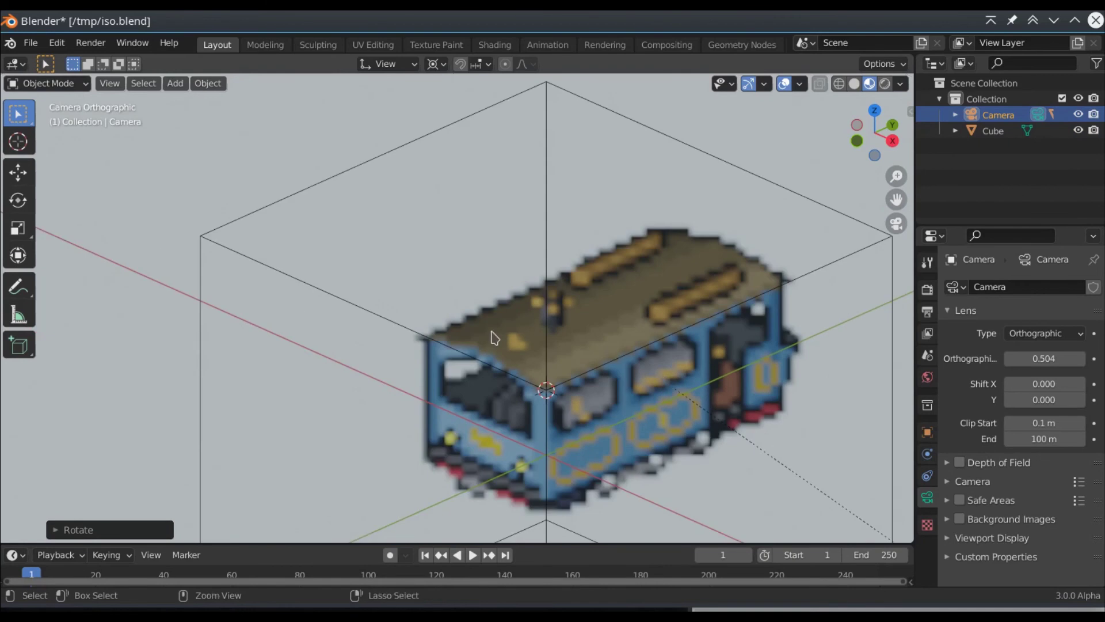
key(ctrl+z)
key(ctrl+z)
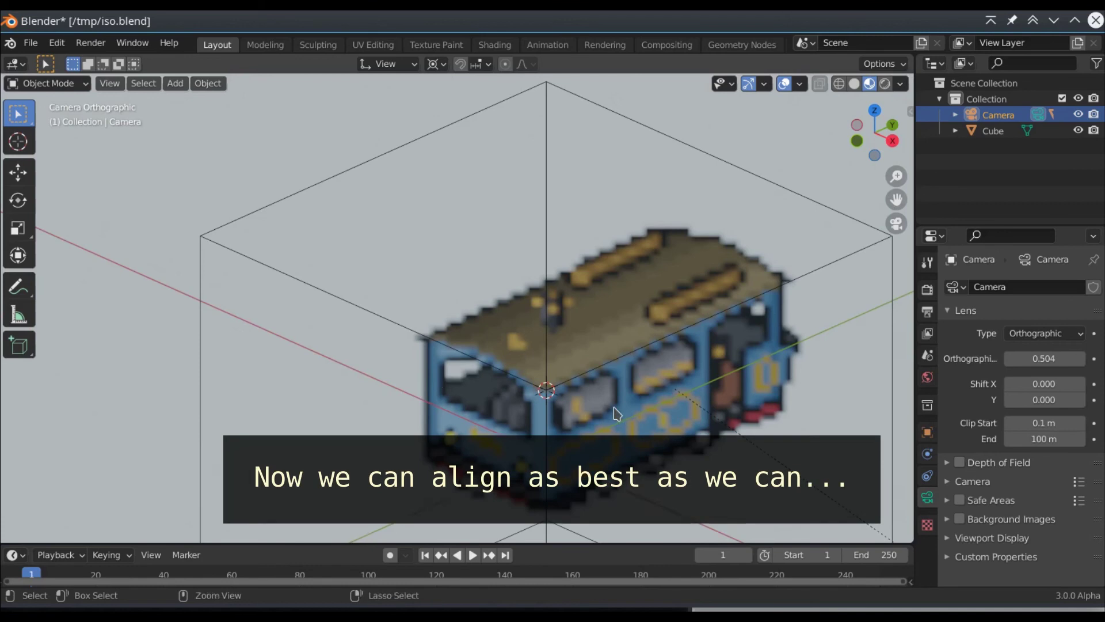
Re-tilt the camera about view X to roughly 27° and nudge it along its depth axis.
key(r)
key(x)
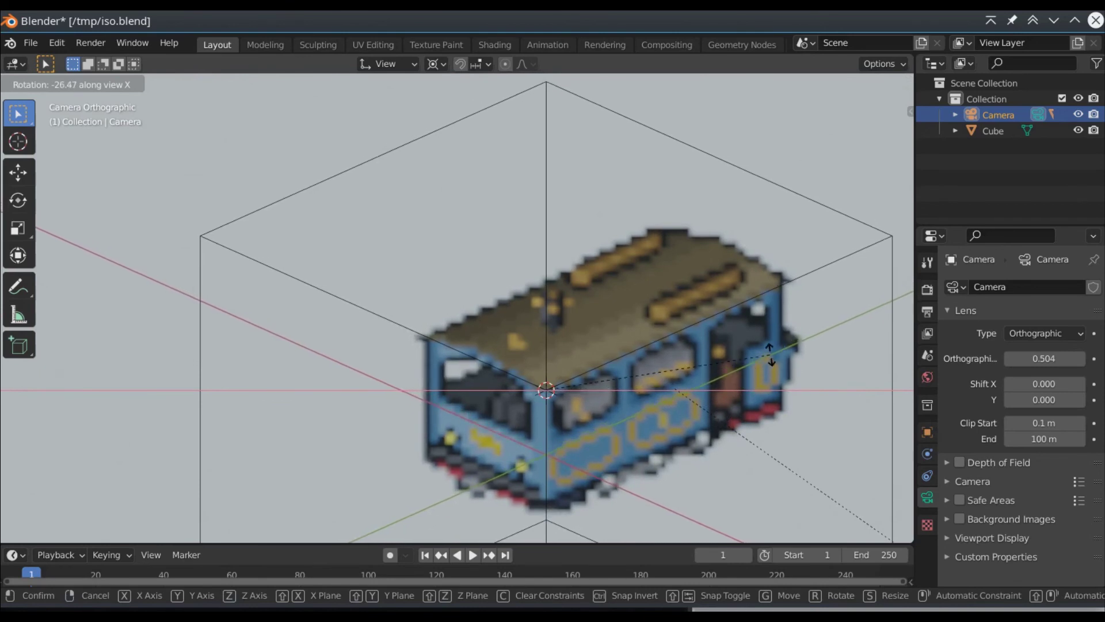
click(714, 435)
key(g)
key(z)
key(z)
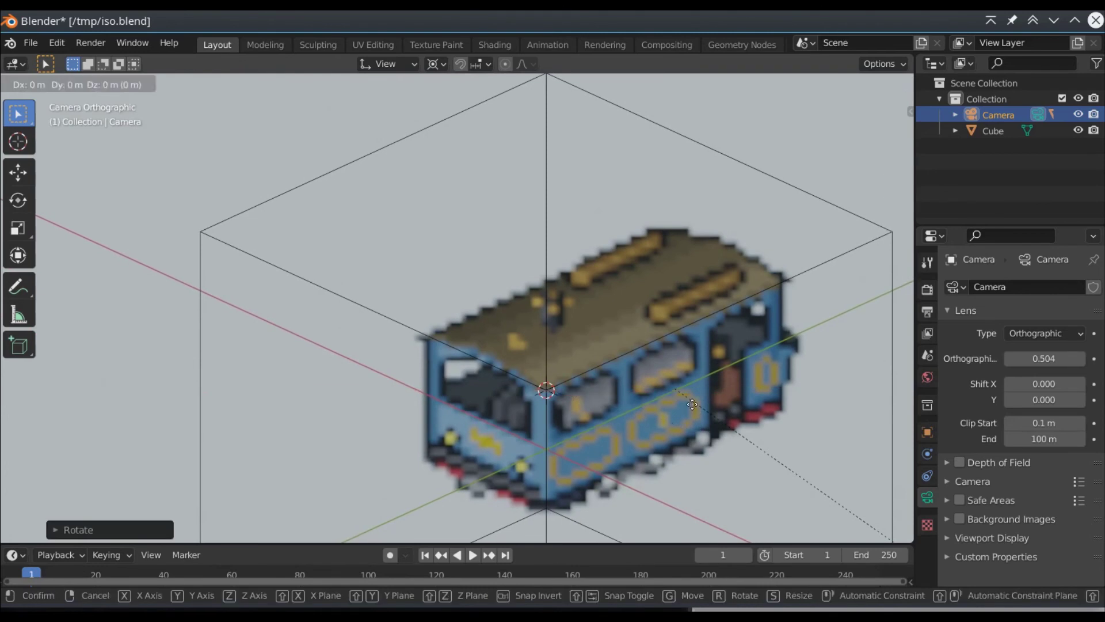
click(691, 421)
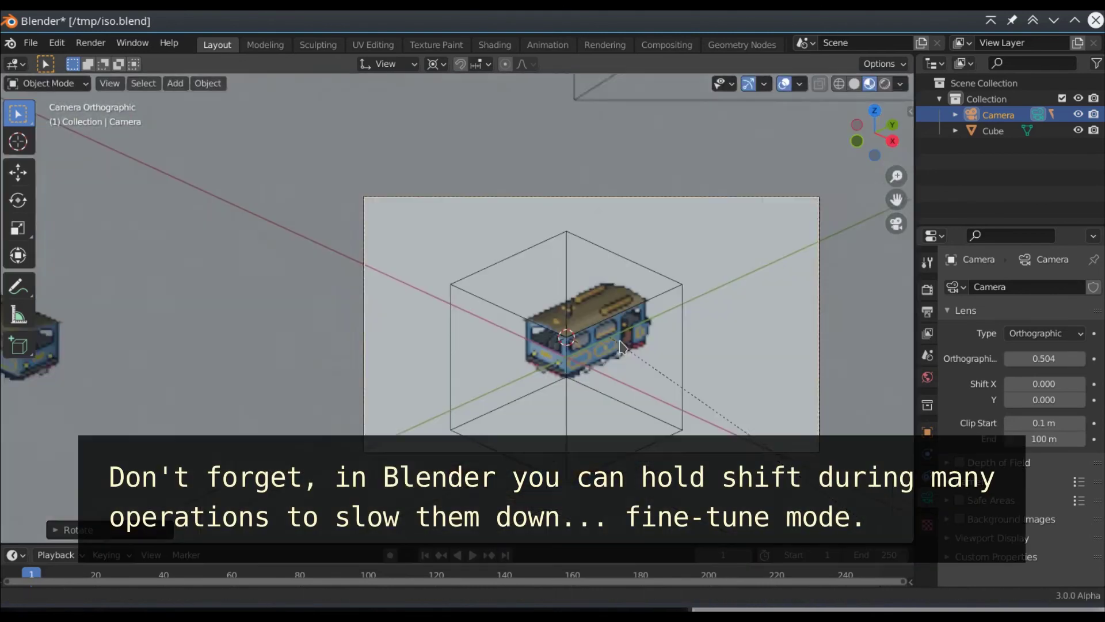
scroll(662, 415, down, 4)
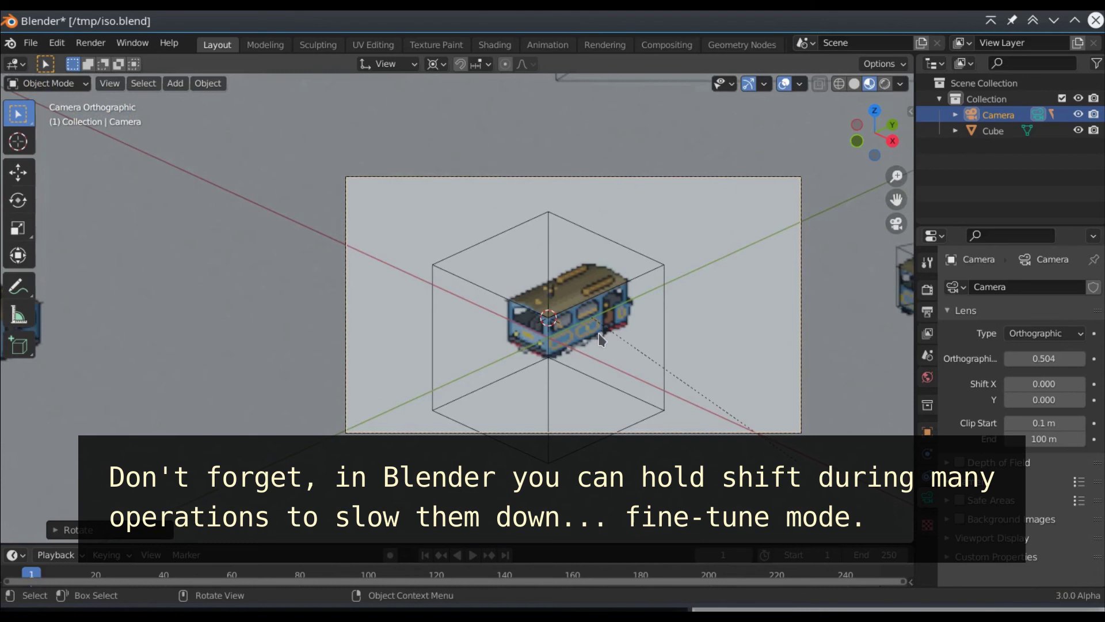
key(g)
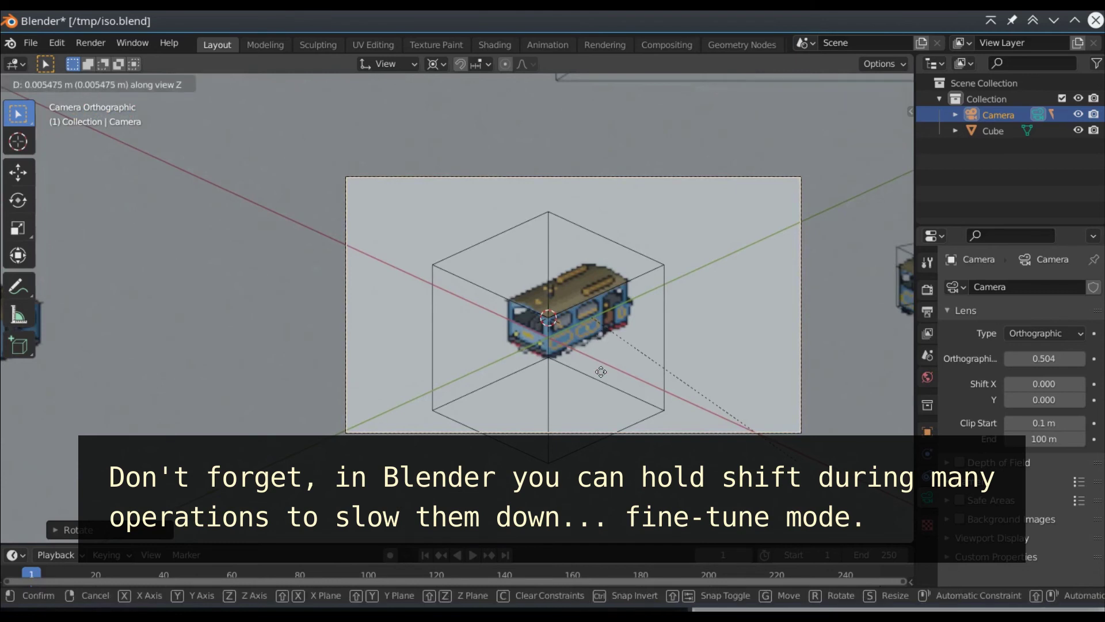
key(Escape)
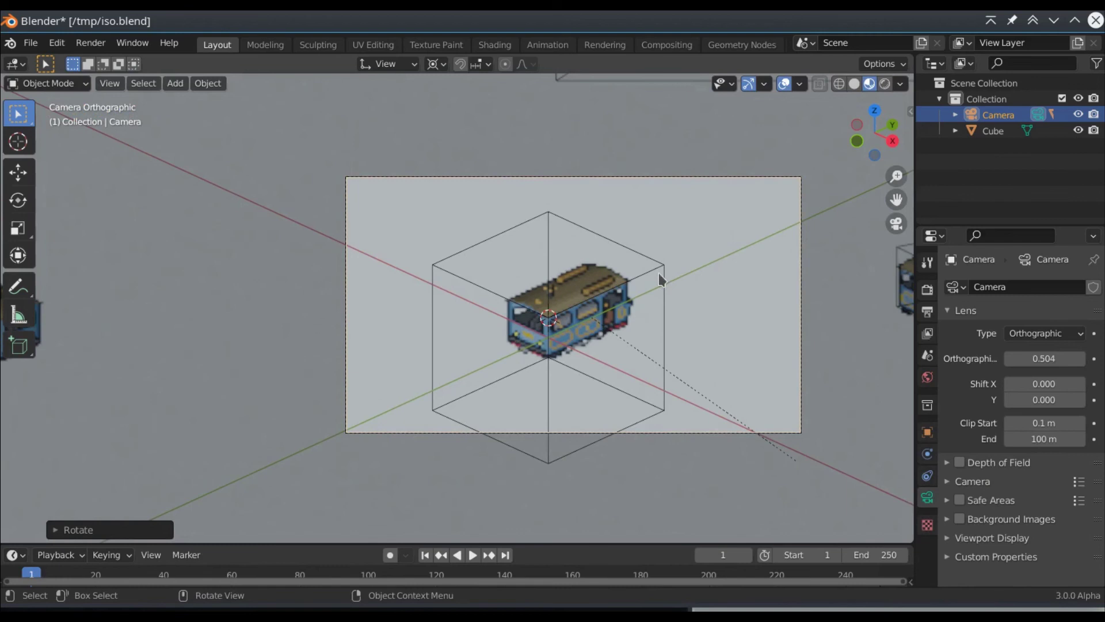
Select the cube and switch the transform orientation back to Global.
click(658, 271)
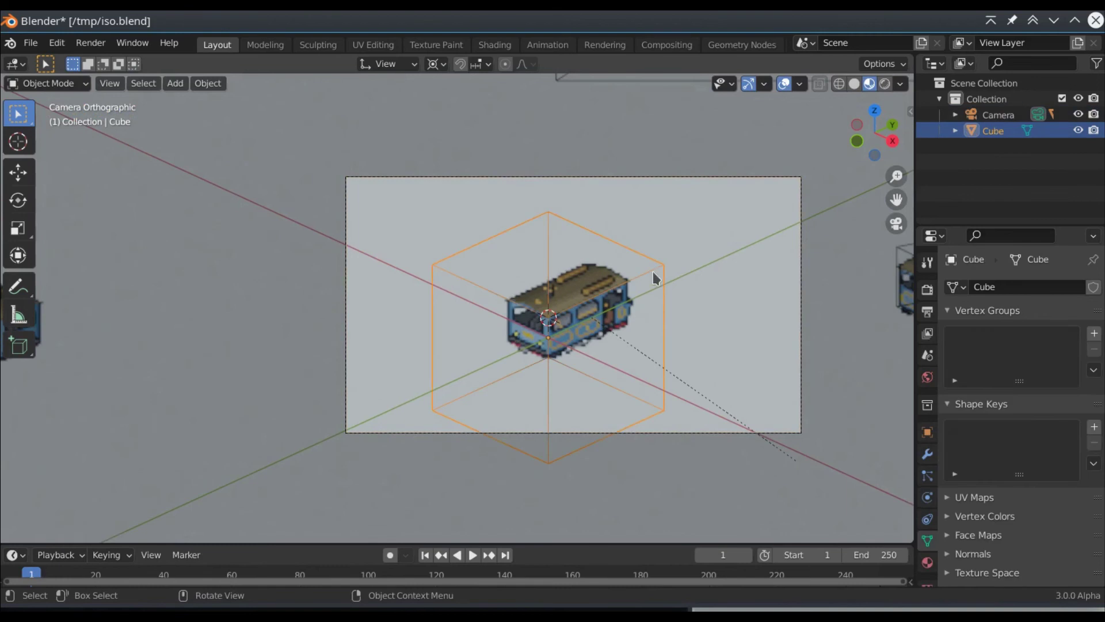
key(g)
key(Escape)
click(387, 63)
click(356, 114)
scroll(487, 277, up, 4)
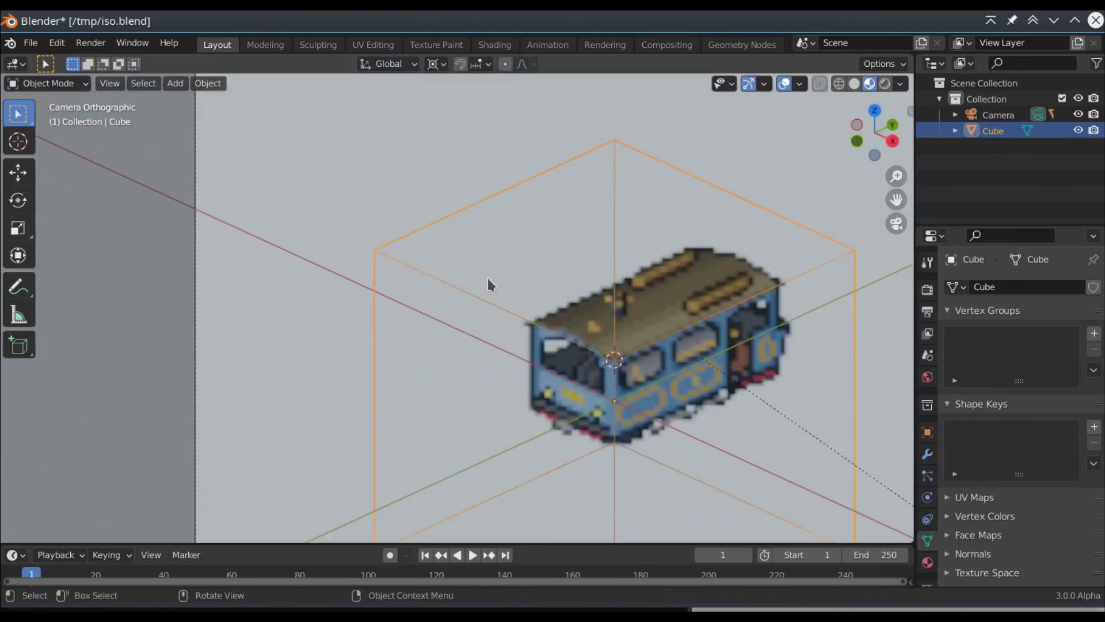
shift+middle_drag(779, 358, 679, 274)
Duplicate the cube as Cube.001 and drop it about 0.05 m down onto the bus.
key(shift+d)
key(z)
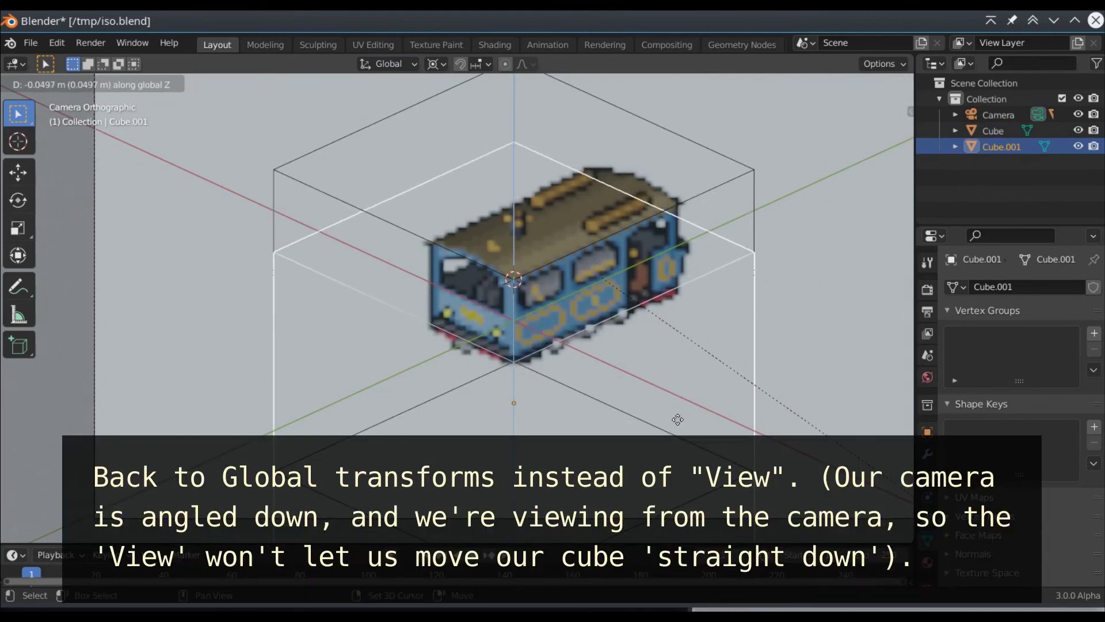
click(677, 415)
scroll(637, 315, down, 2)
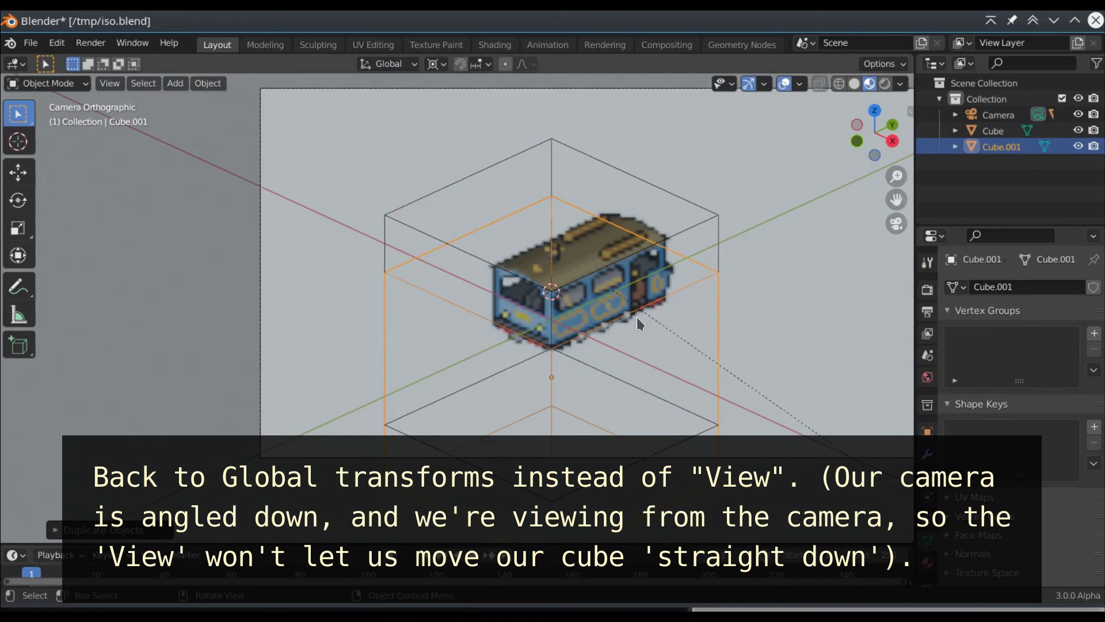
scroll(468, 306, up, 4)
scroll(468, 306, up, 1)
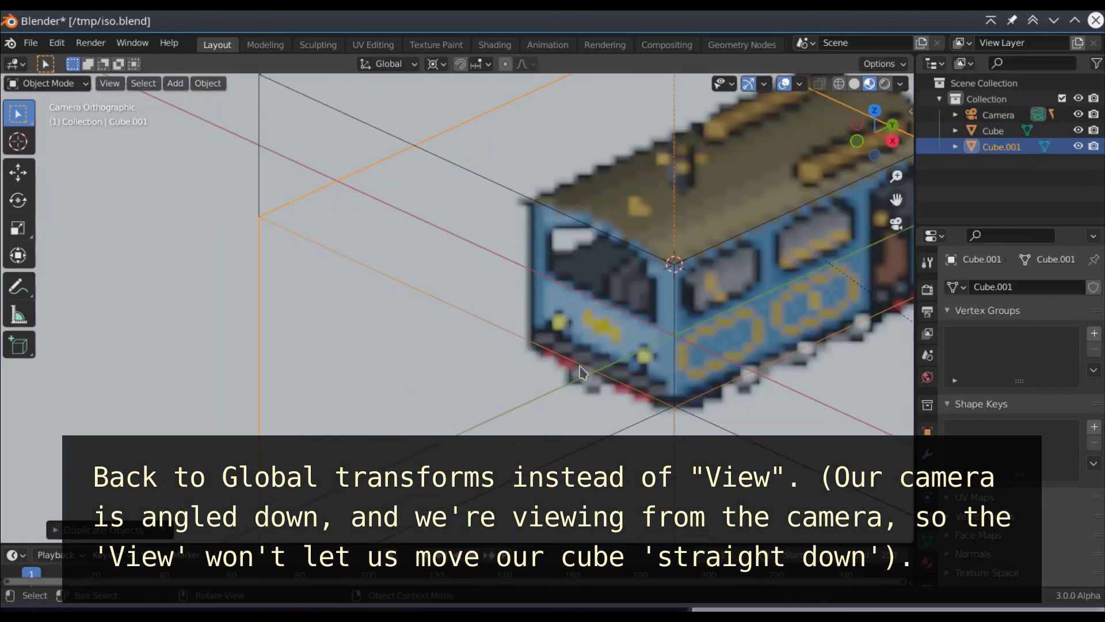
scroll(582, 371, down, 4)
scroll(581, 371, down, 3)
scroll(581, 371, down, 2)
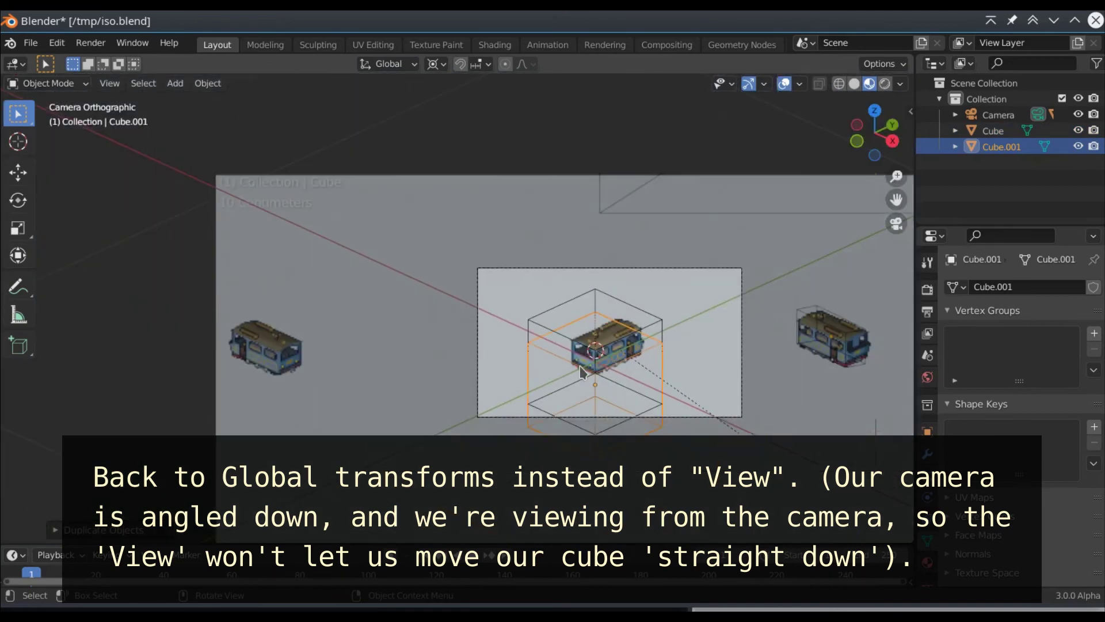
Duplicate Cube.001 as Cube.002 and place it around the right-hand bus sprite.
mouse_move(649, 366)
shift+middle_down()
mouse_move(628, 301)
mouse_move(573, 310)
mouse_move(487, 239)
shift+middle_up()
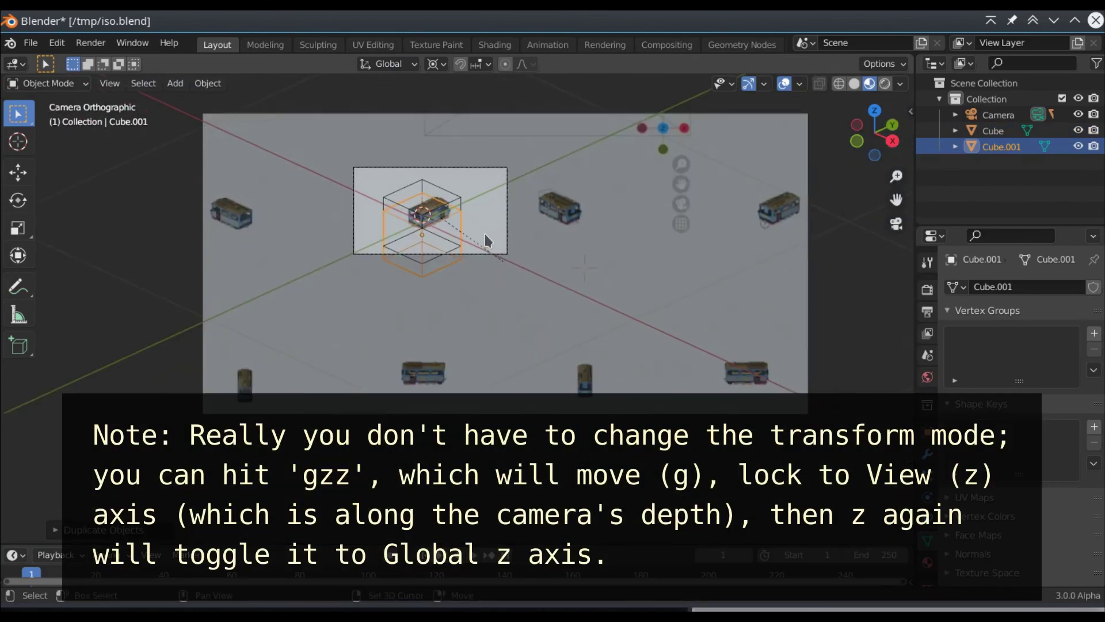
key(shift+d)
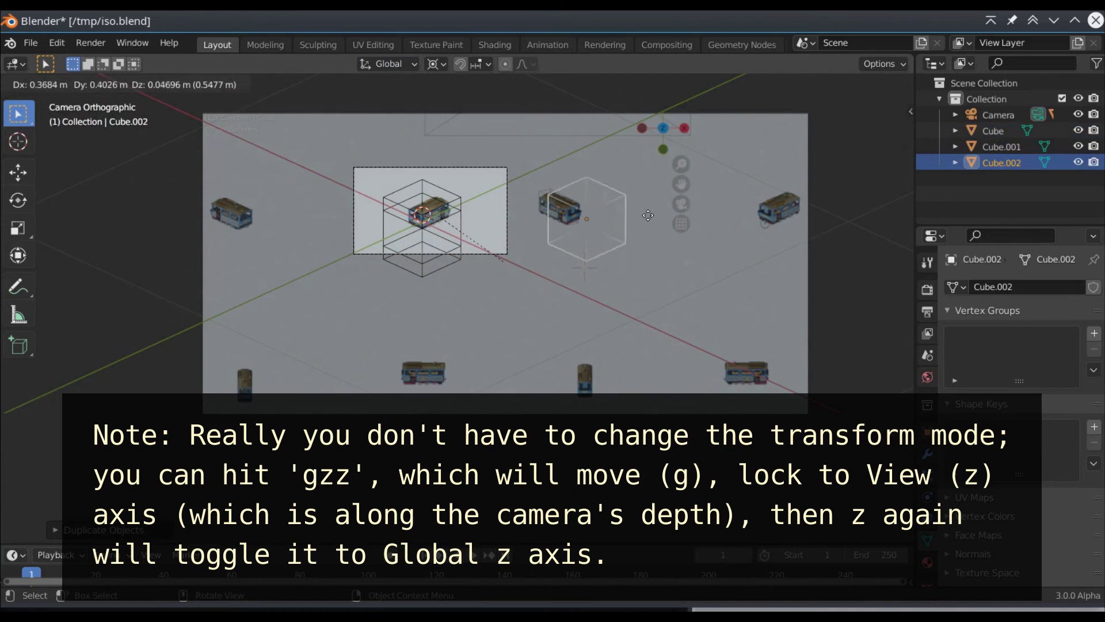
click(627, 233)
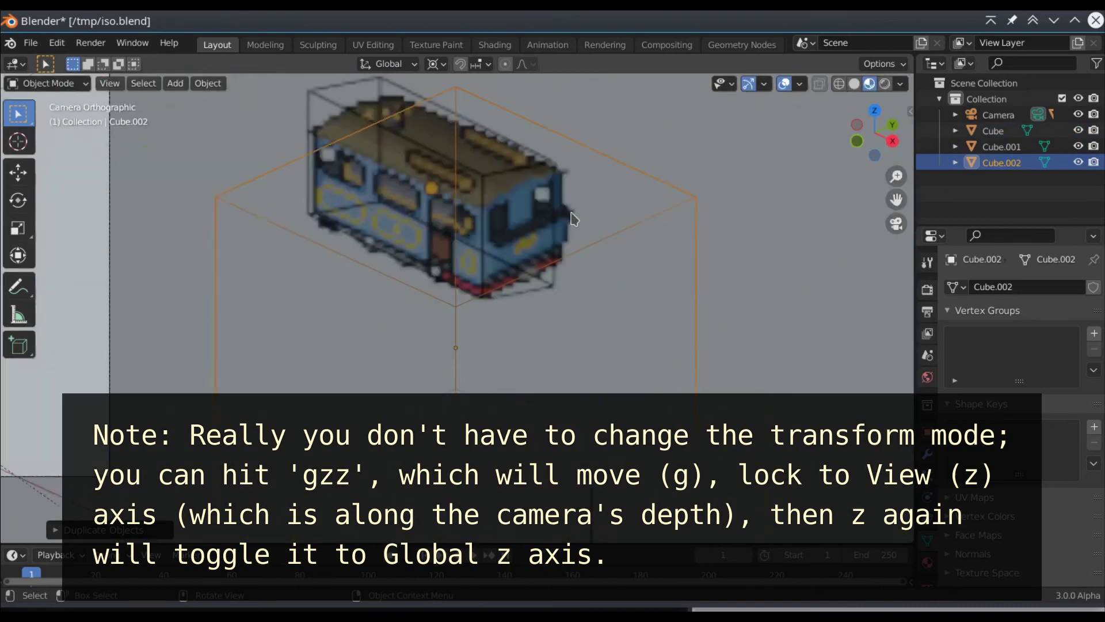
key(g)
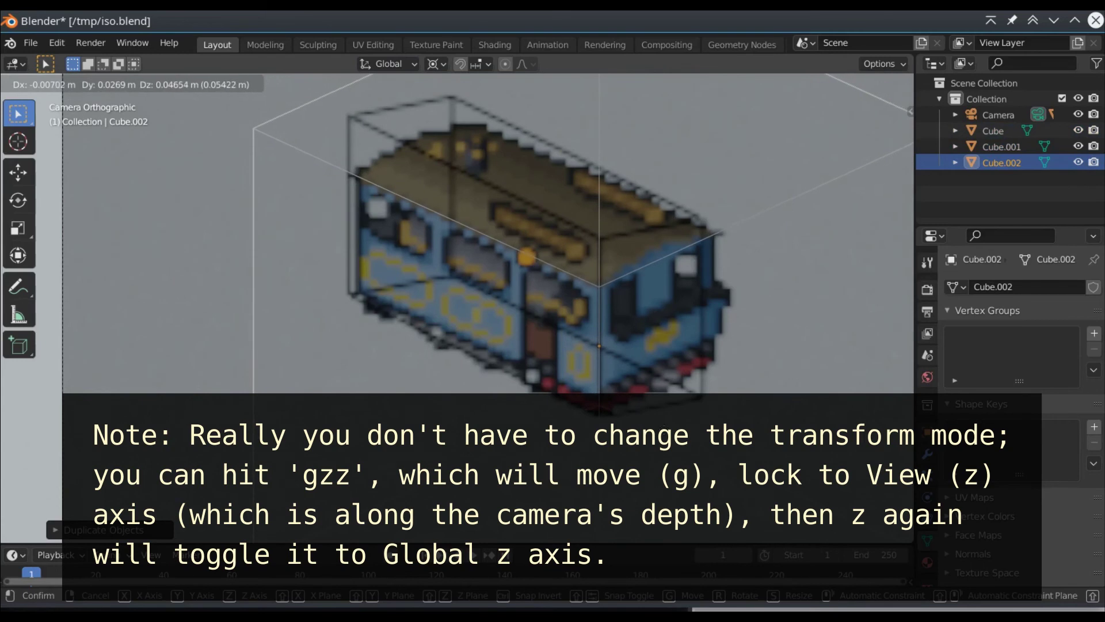
click(666, 405)
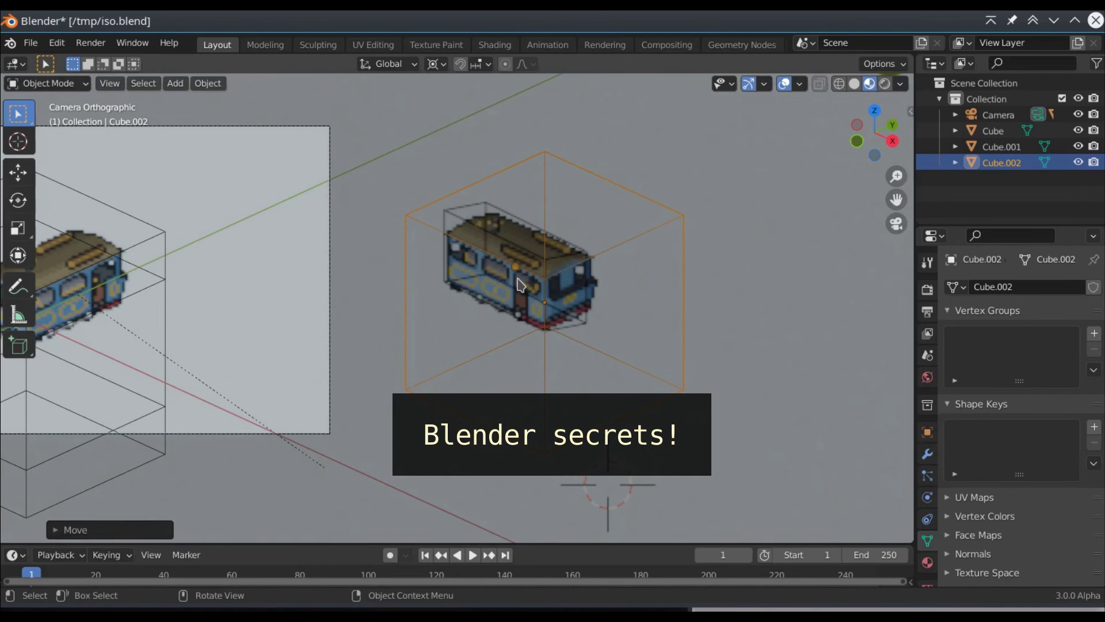
scroll(521, 284, up, 5)
Apply a Shift+S snap option to Cube.002's mesh in Edit Mode, then return to camera view.
key(Tab)
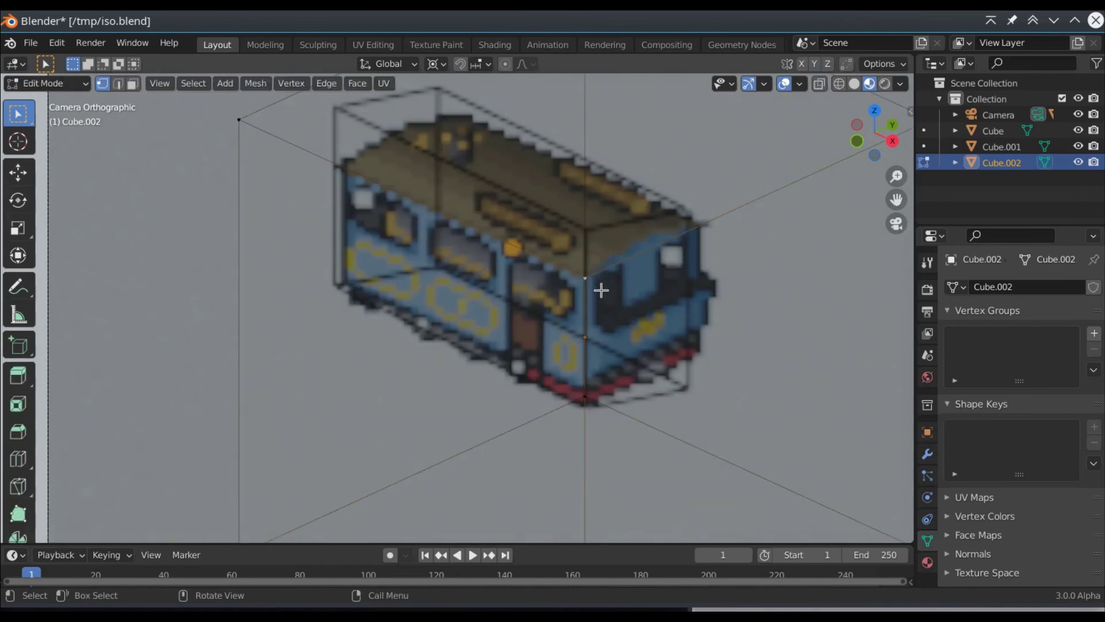
key(shift+s)
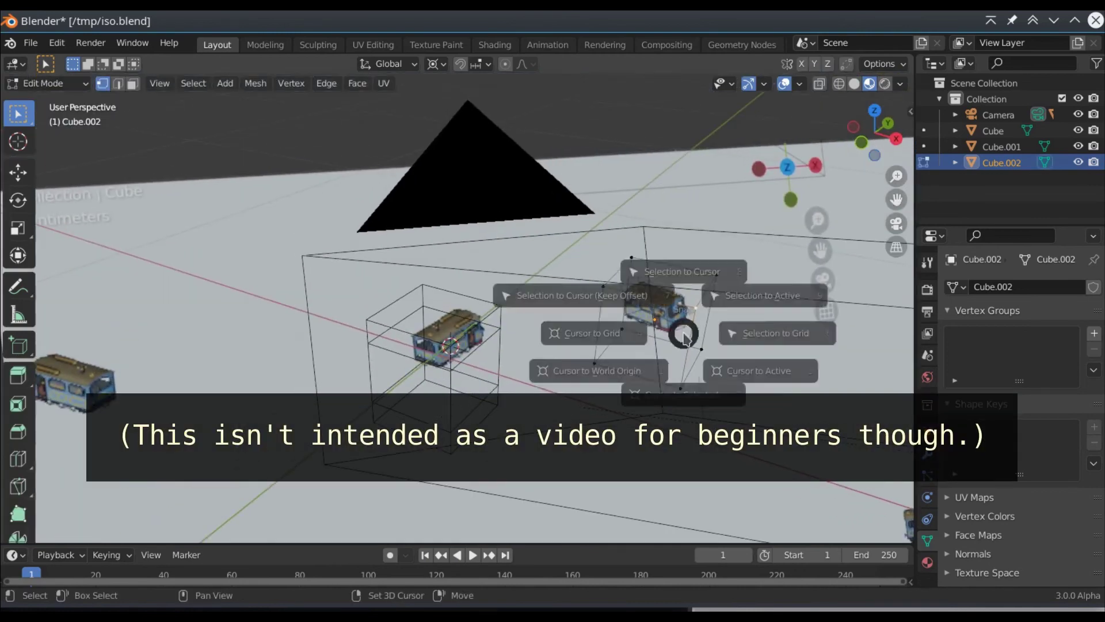
click(682, 395)
key(Tab)
key(KP_0)
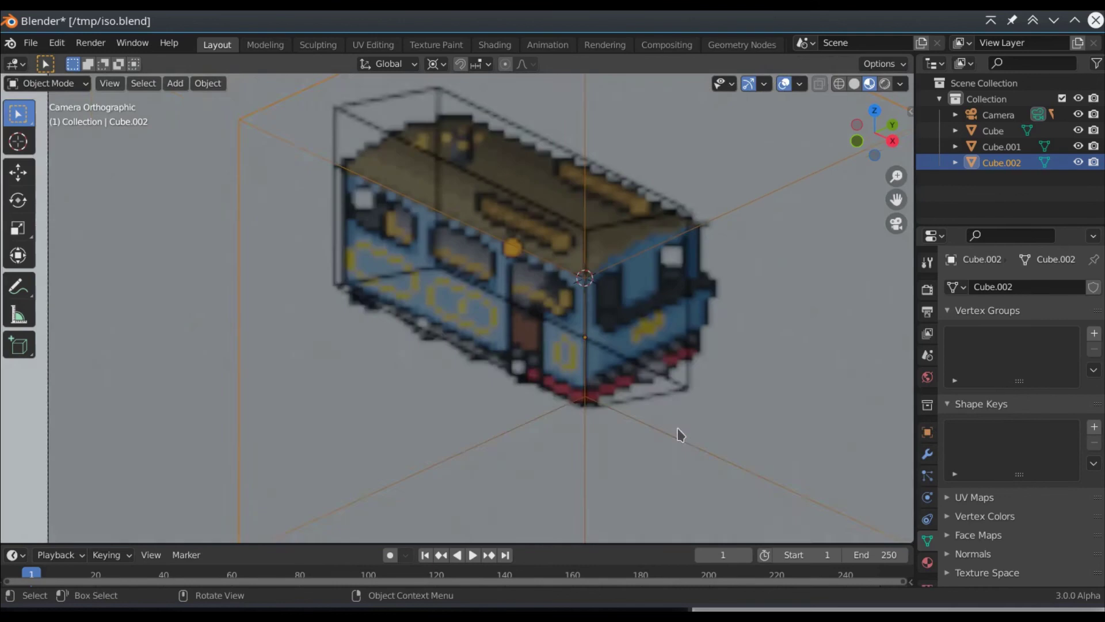
scroll(581, 275, up, 2)
scroll(581, 275, up, 2)
scroll(581, 275, down, 7)
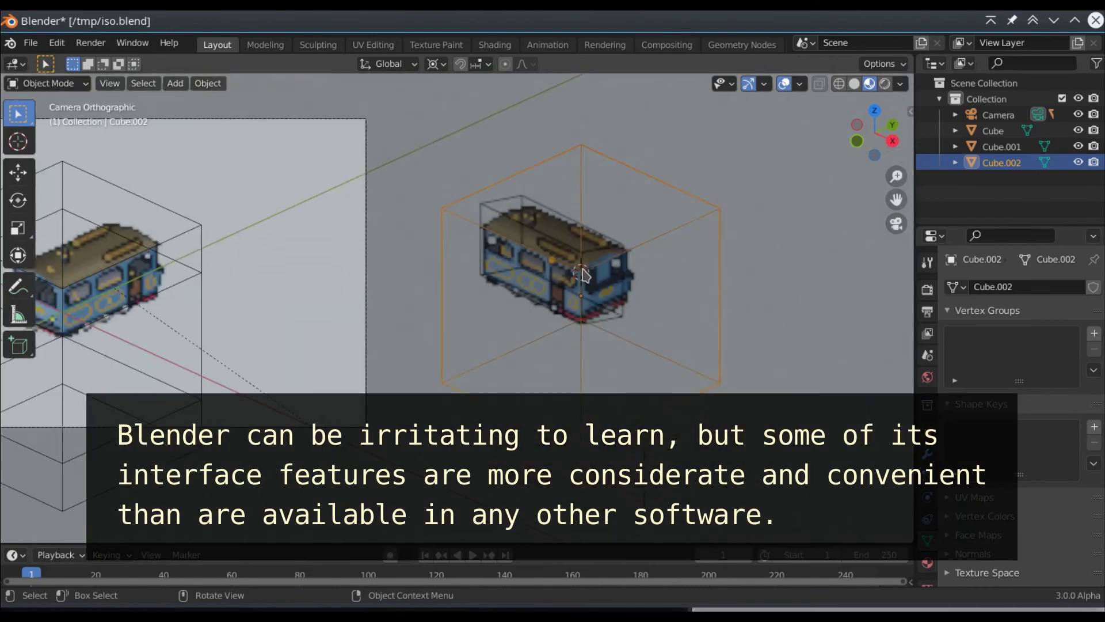
Switch the transform orientation to Local for Cube.002.
key(s)
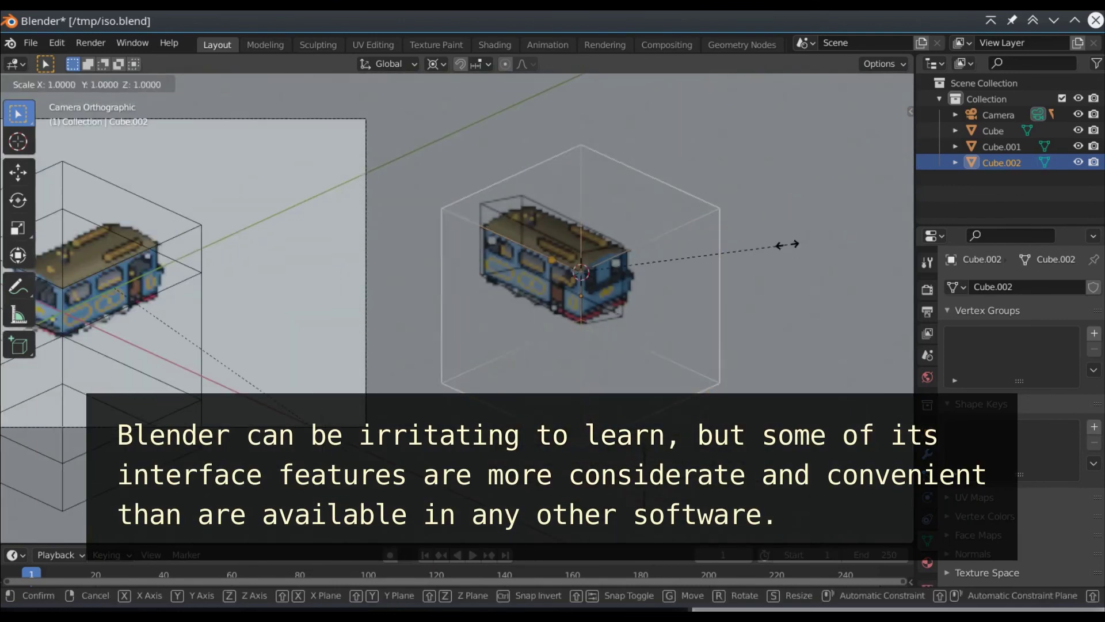
key(x)
key(Escape)
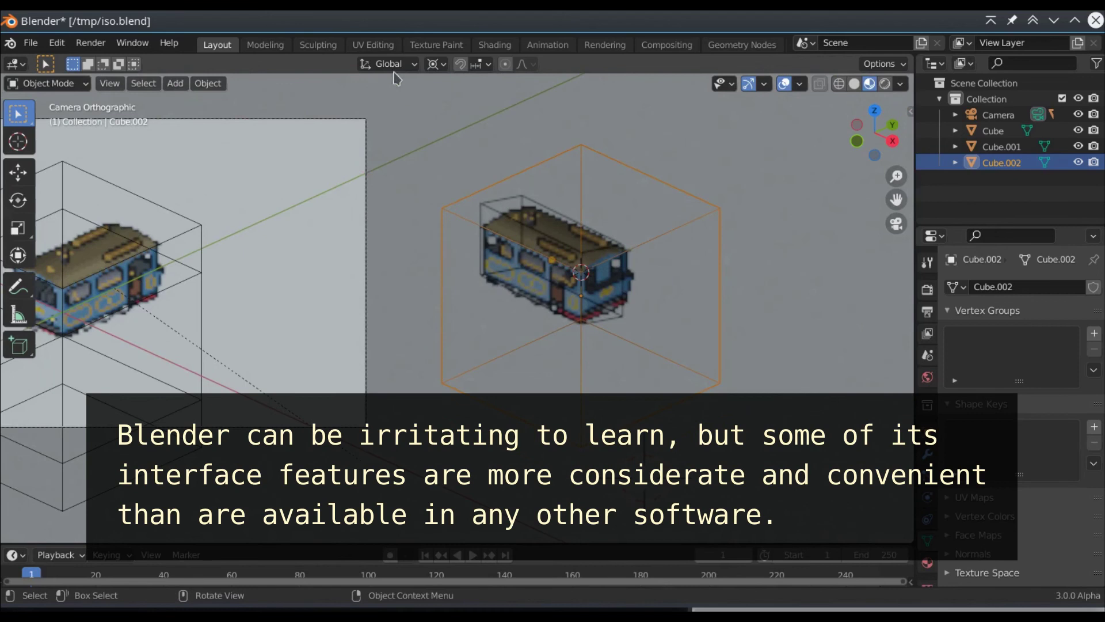
click(391, 65)
click(368, 129)
Scale Cube.002 down along local X (~0.98), Y (~0.96) and Z to fit the bus.
key(s)
key(x)
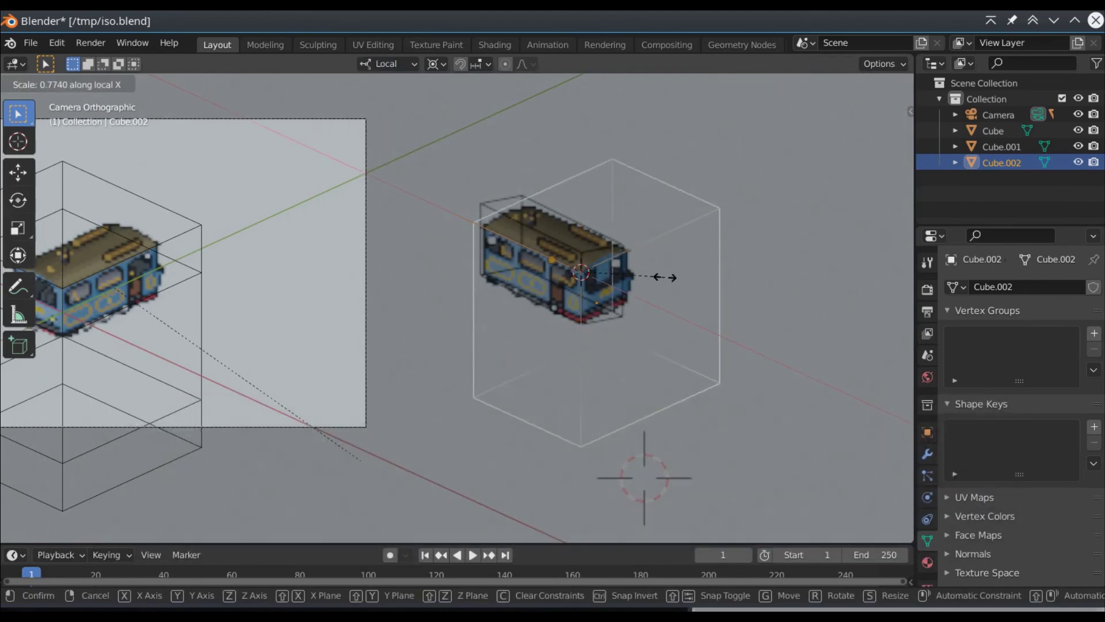
click(359, 461)
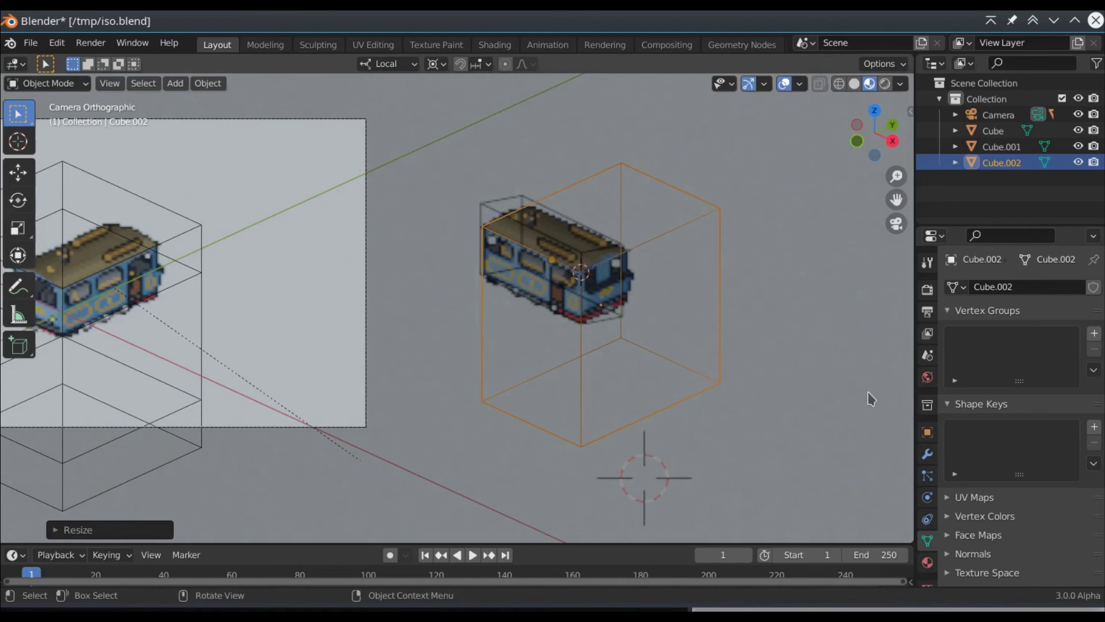
key(s)
key(y)
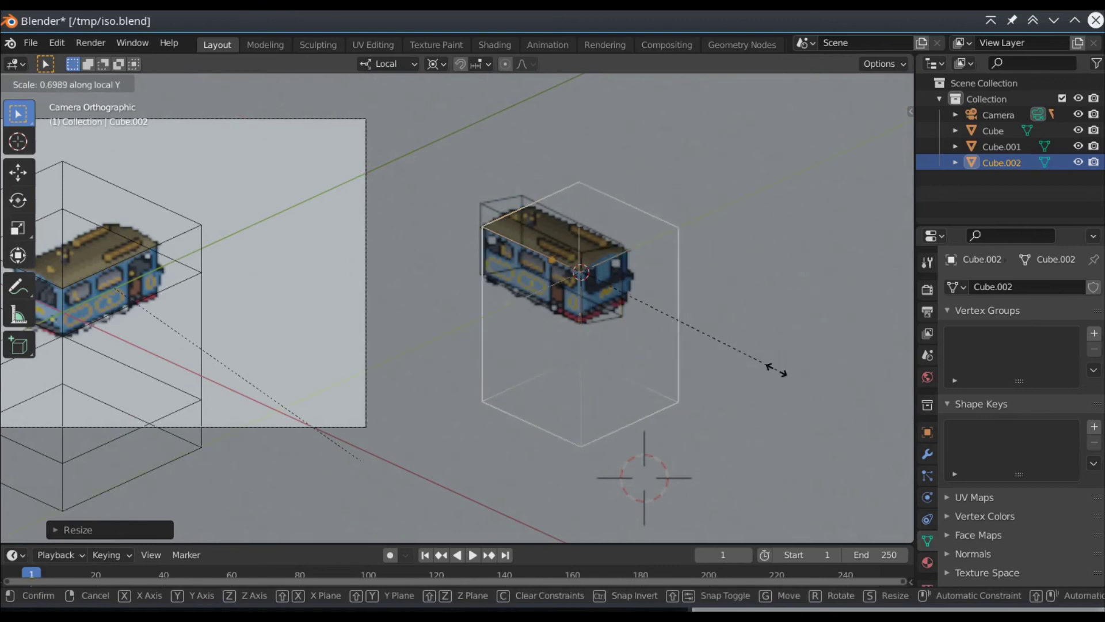
click(644, 362)
key(s)
key(z)
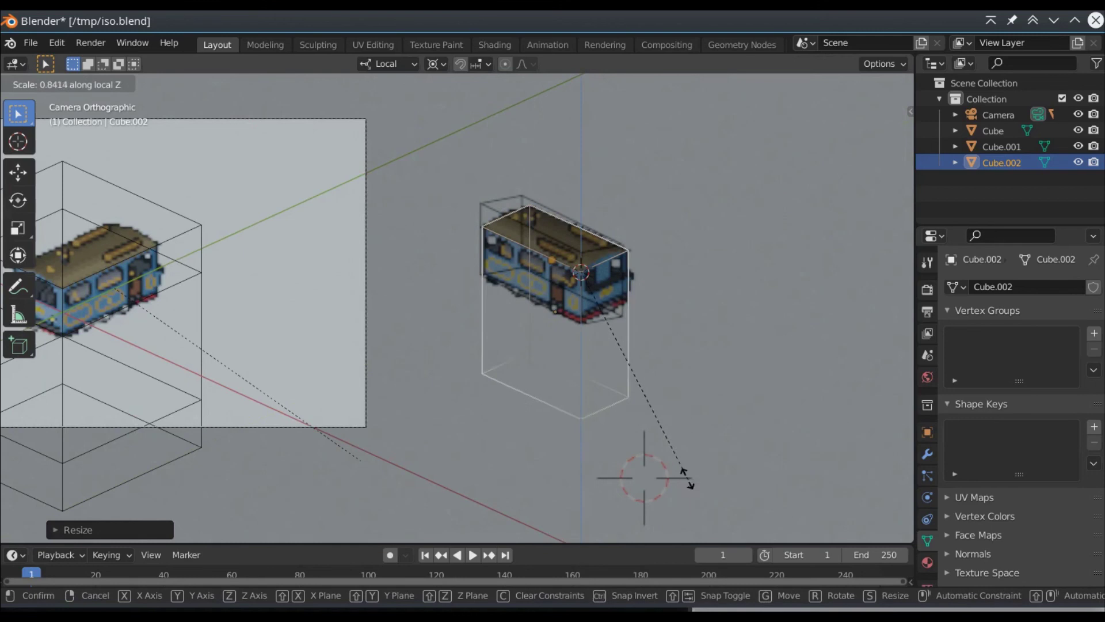
click(641, 461)
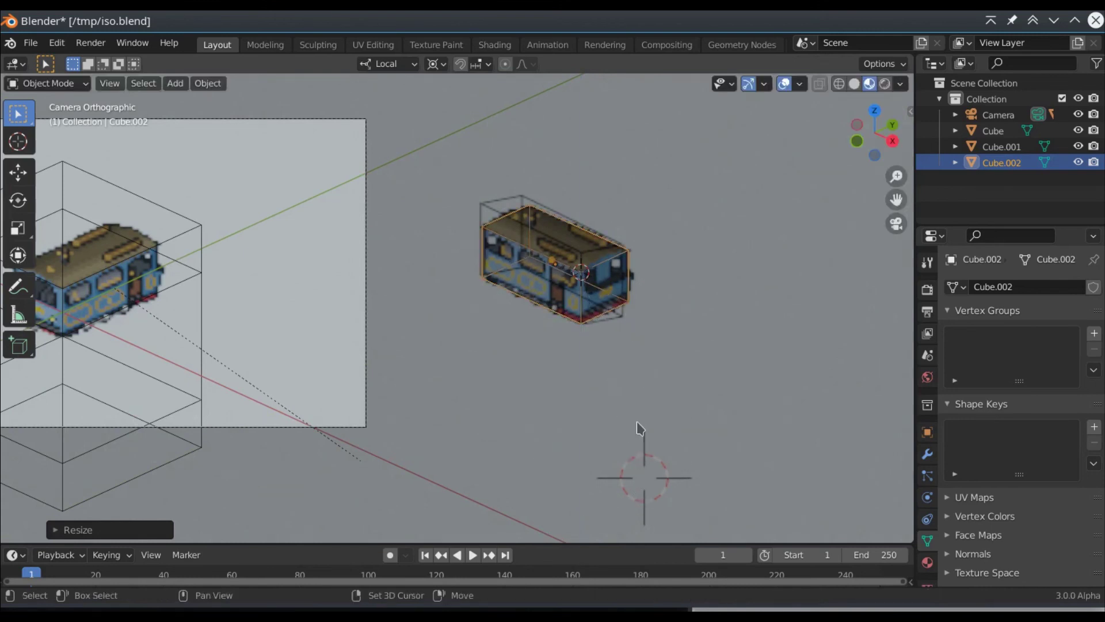
Try finer resizes of Cube.002, cancel them, and zoom back out.
scroll(577, 248, up, 4)
scroll(577, 247, up, 1)
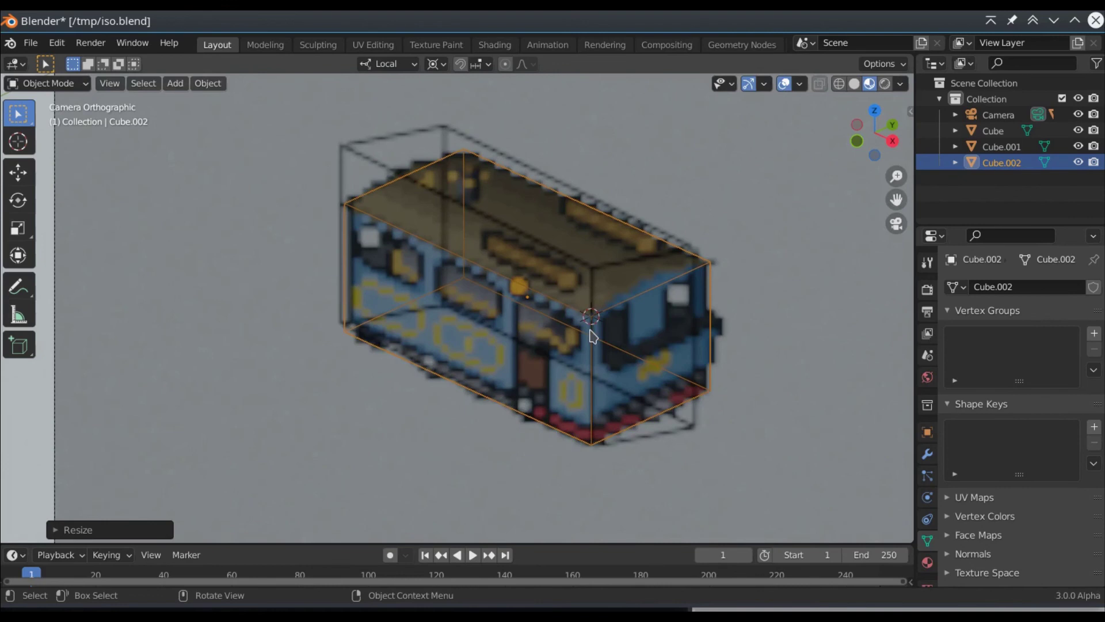
scroll(488, 301, up, 2)
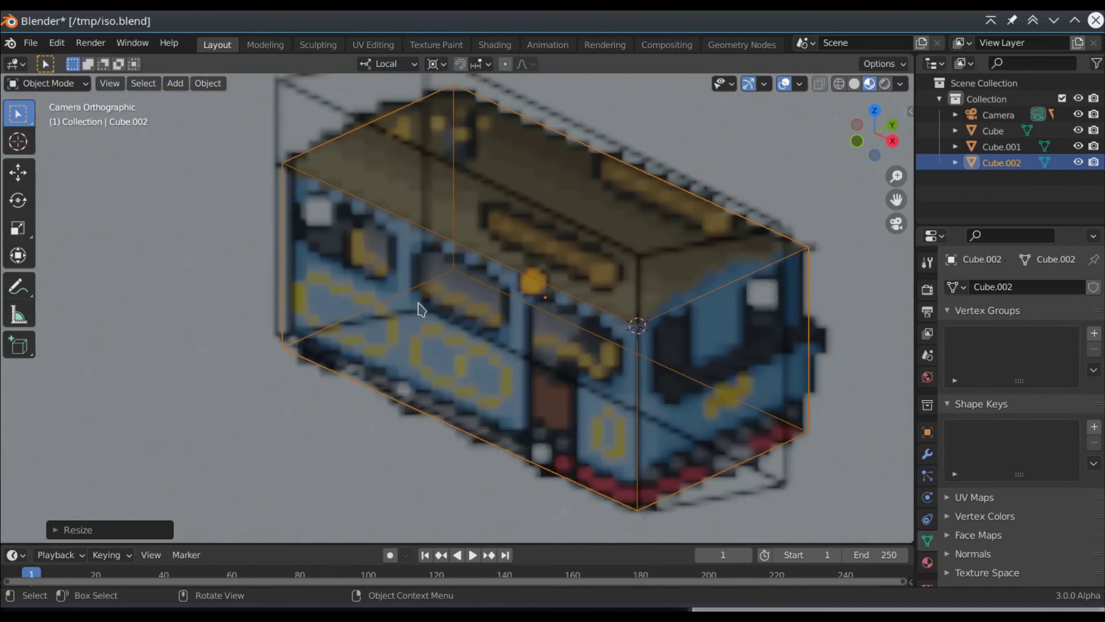
key(s)
key(x)
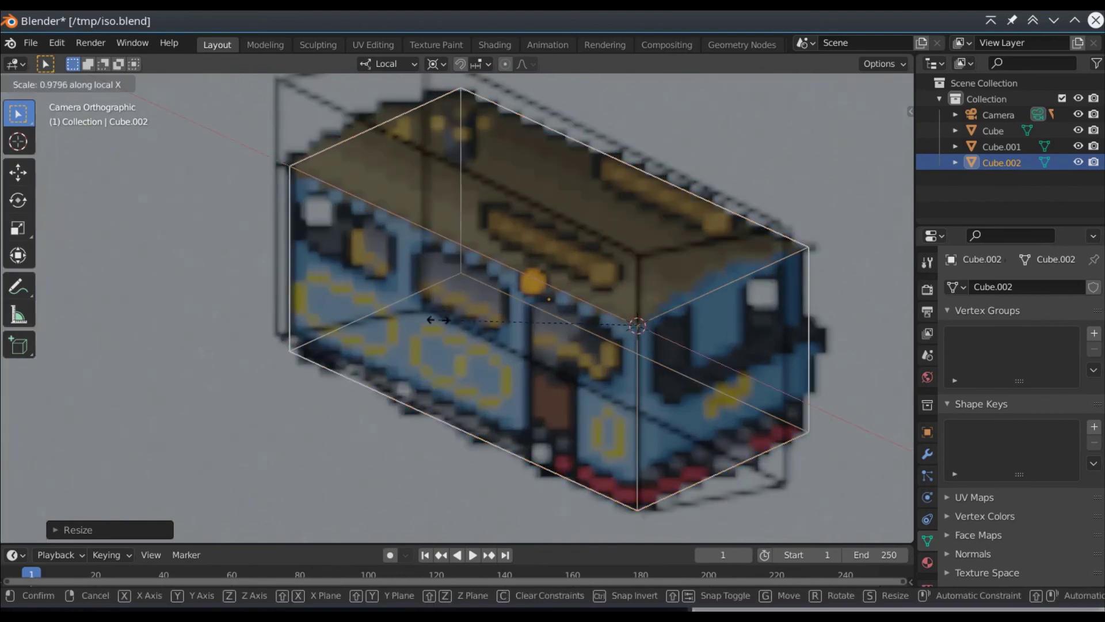
key(Escape)
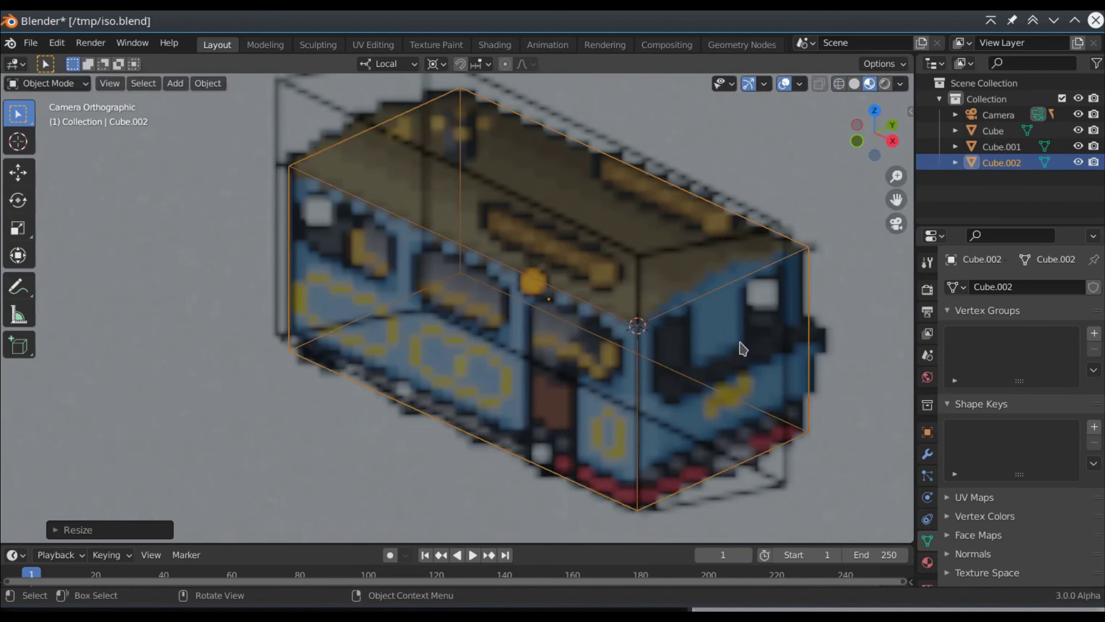
key(s)
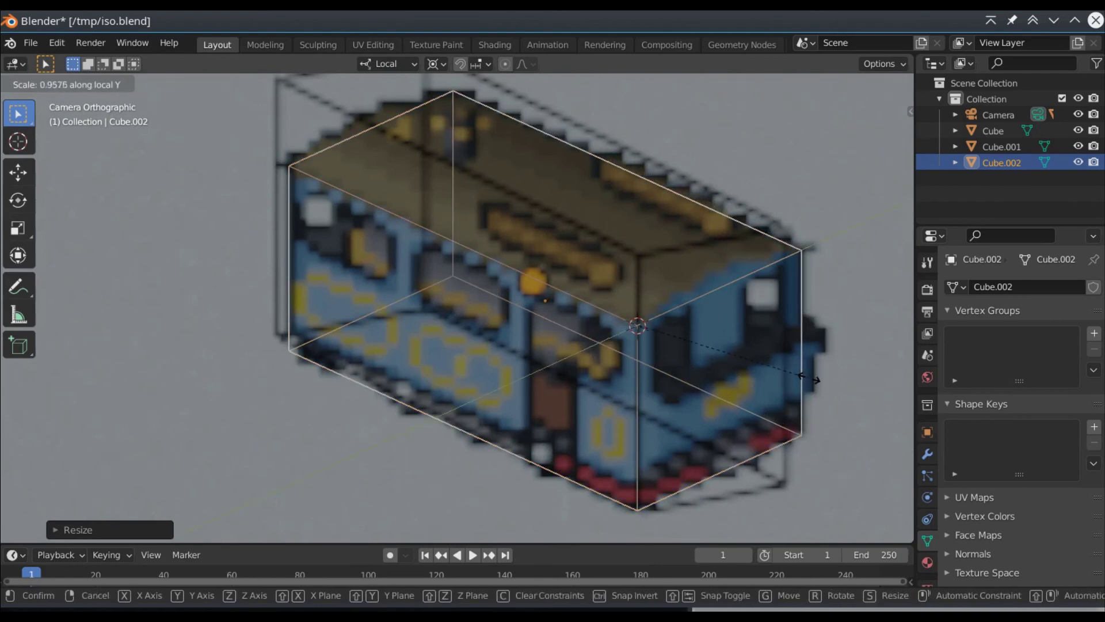
key(Escape)
scroll(693, 366, down, 4)
scroll(694, 366, down, 1)
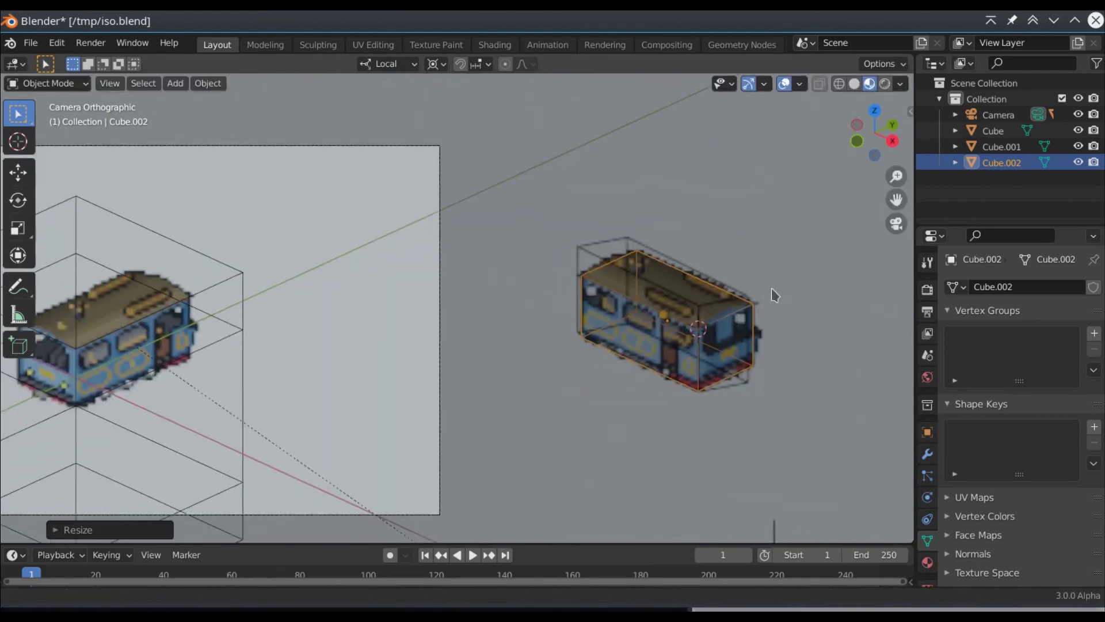
scroll(671, 335, down, 2)
scroll(449, 206, down, 3)
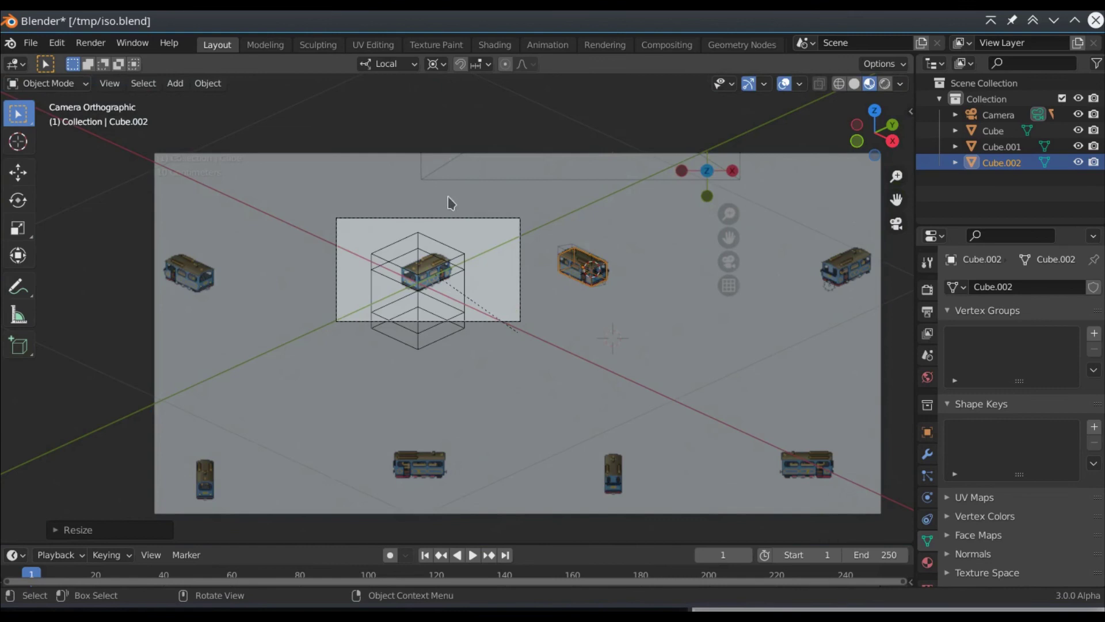
click(402, 164)
key(n)
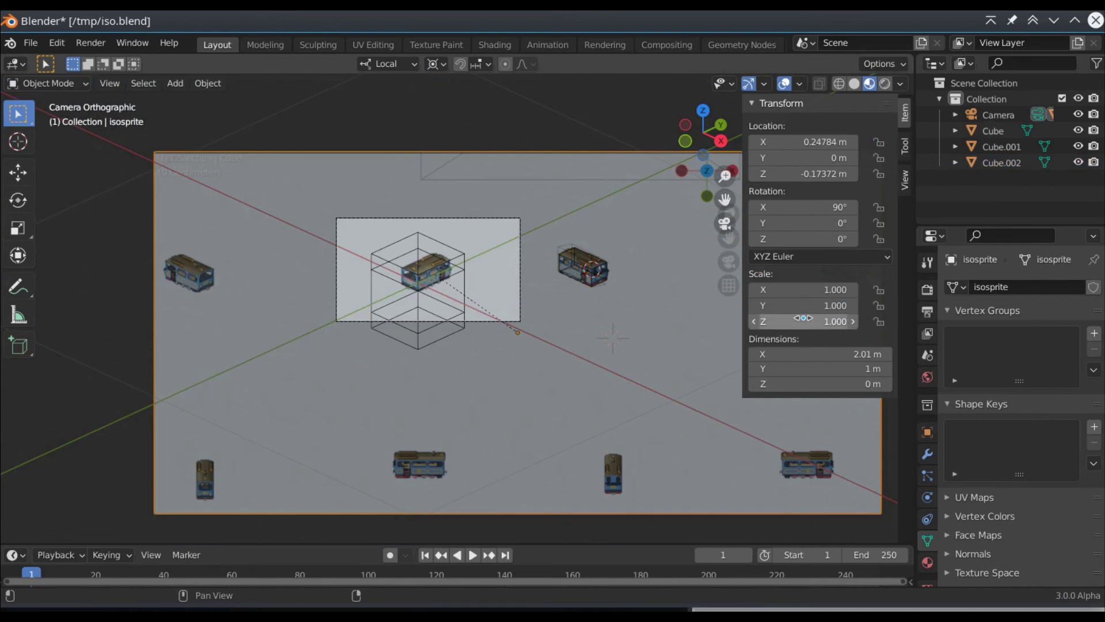
click(463, 219)
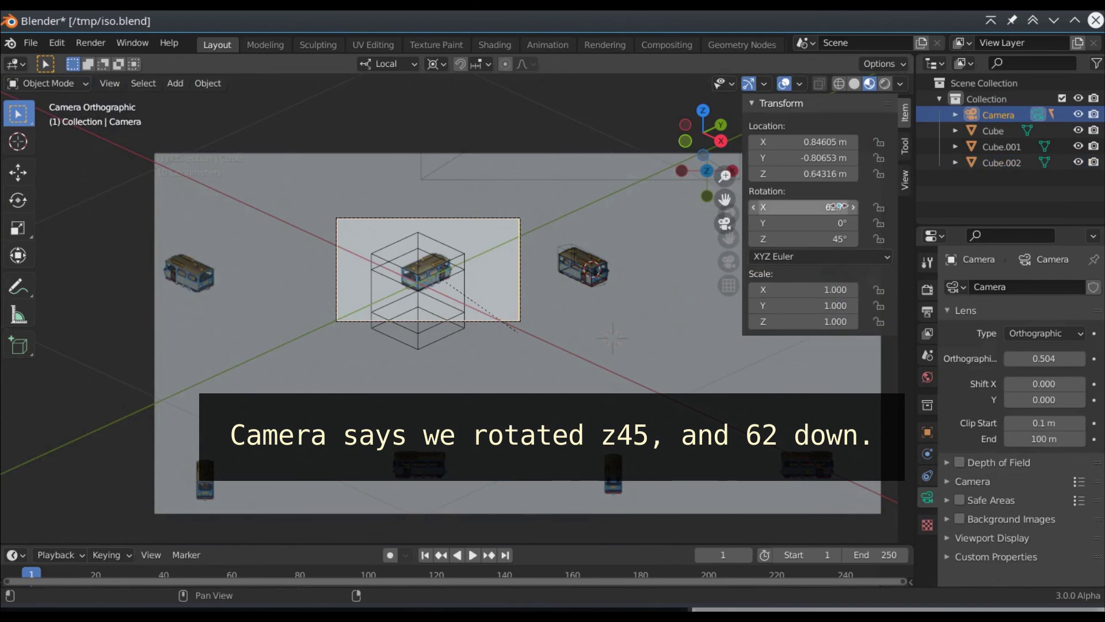
ctrl+middle_drag(841, 206, 783, 263)
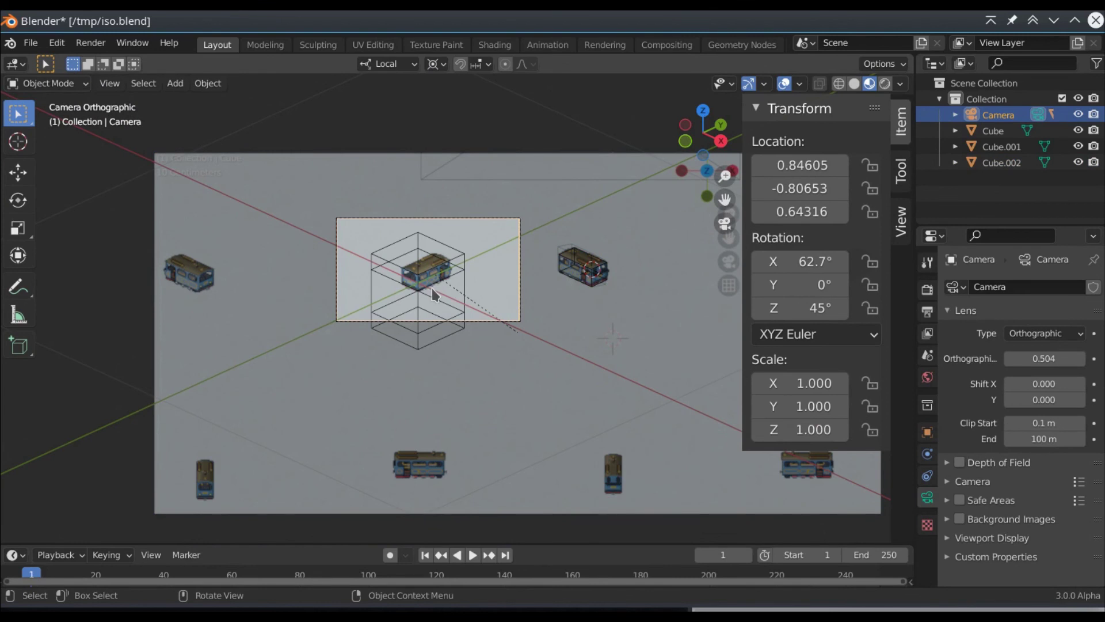
scroll(432, 288, up, 3)
scroll(426, 283, up, 2)
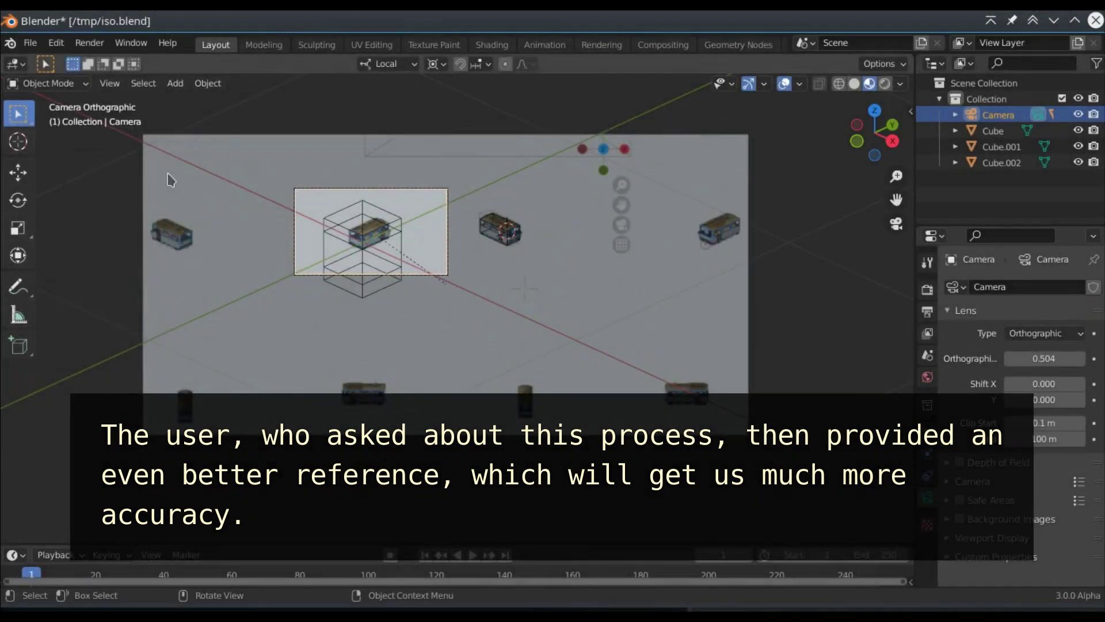
Import the iso-scene image via Images as Planes and add the isosprite plane to the selection.
click(30, 42)
mouse_move(53, 255)
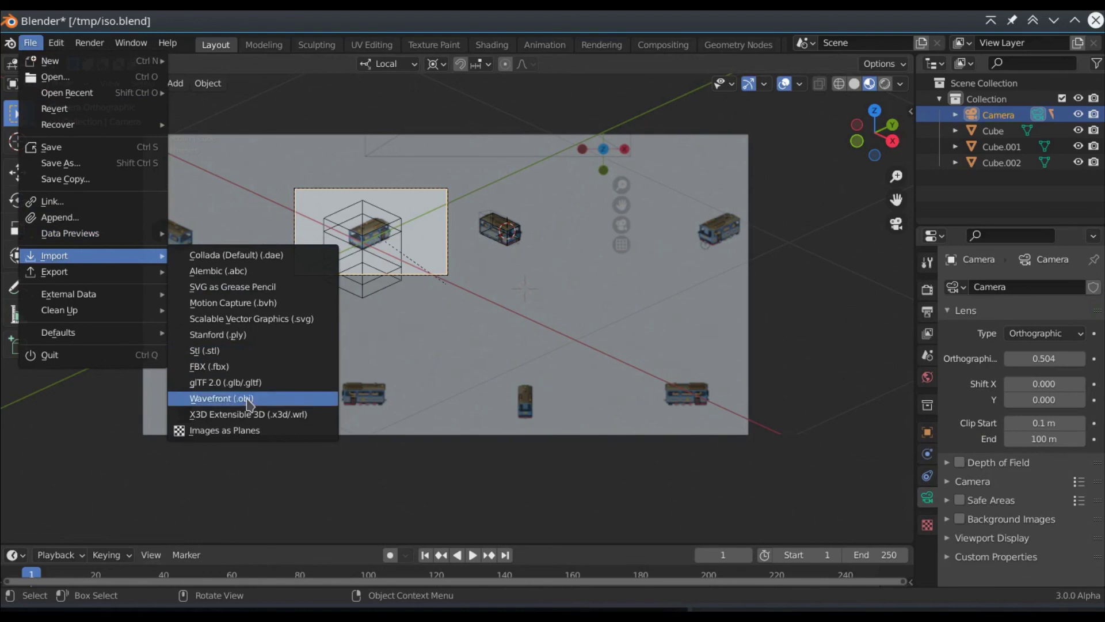
click(260, 431)
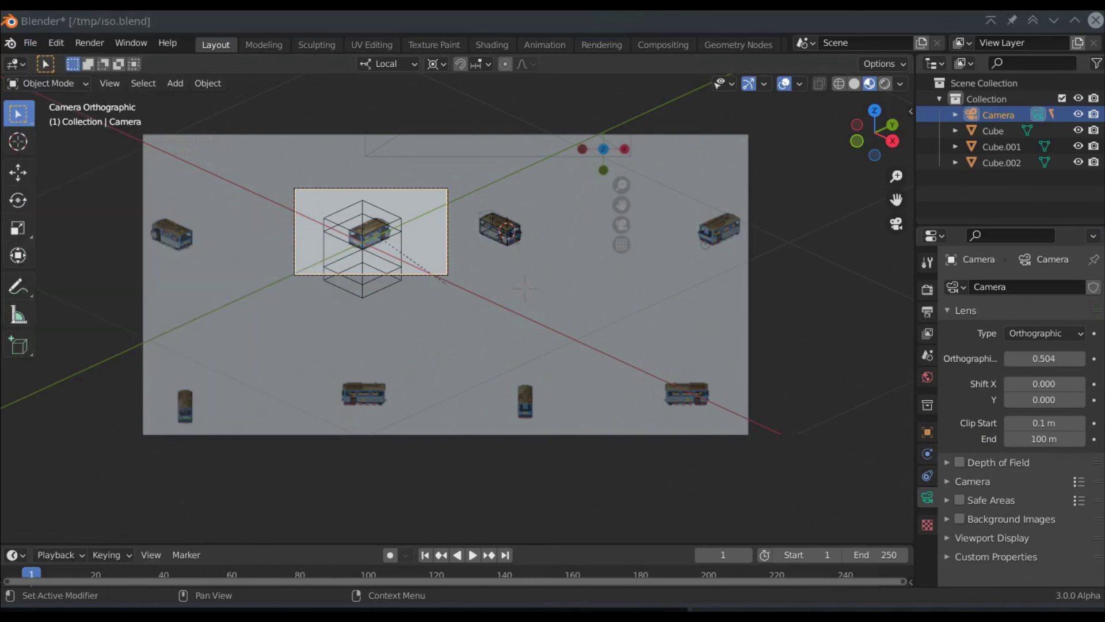
key(Return)
mouse_move(510, 254)
middle_down()
mouse_move(526, 254)
mouse_move(409, 229)
middle_up()
scroll(526, 253, down, 5)
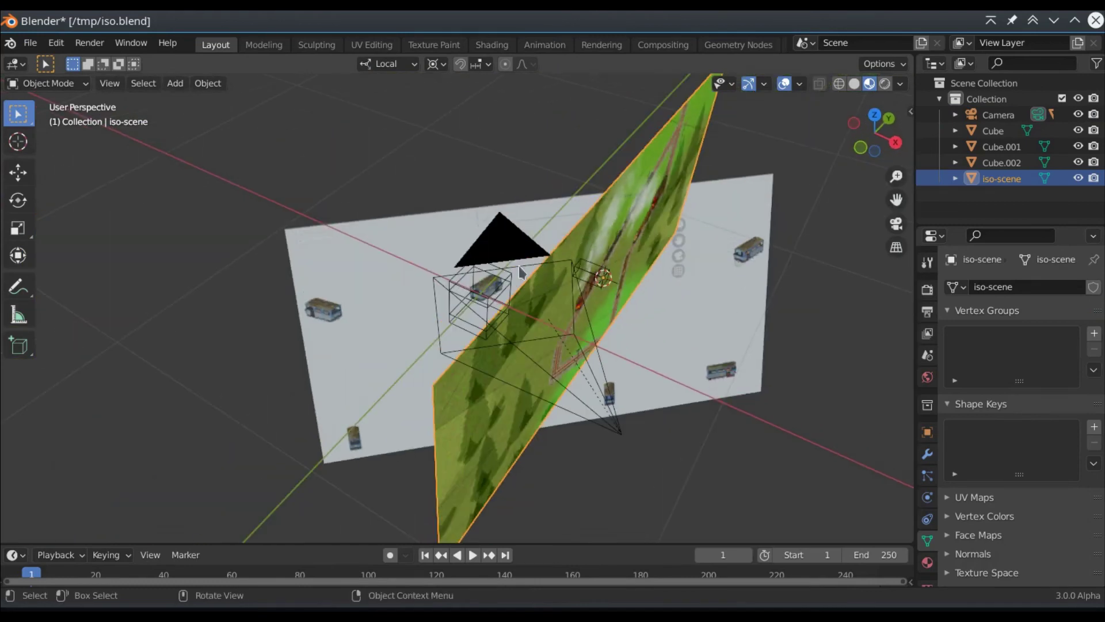
shift+click(411, 233)
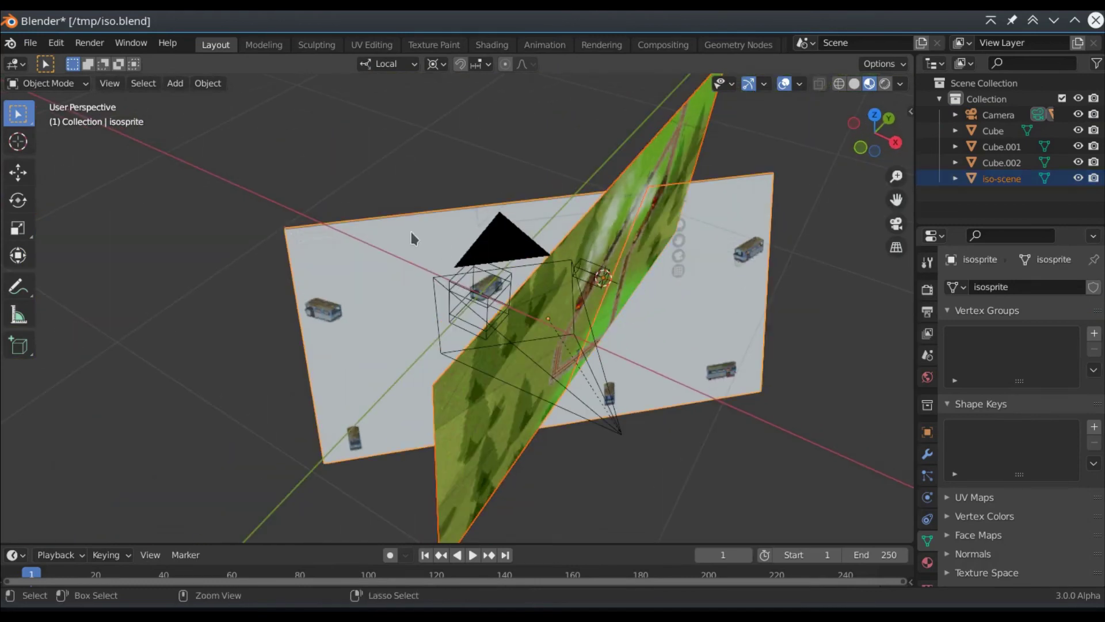
Search Preferences add-ons for 'copy' and enable Interface: Copy Attributes Menu.
key(ctrl+c)
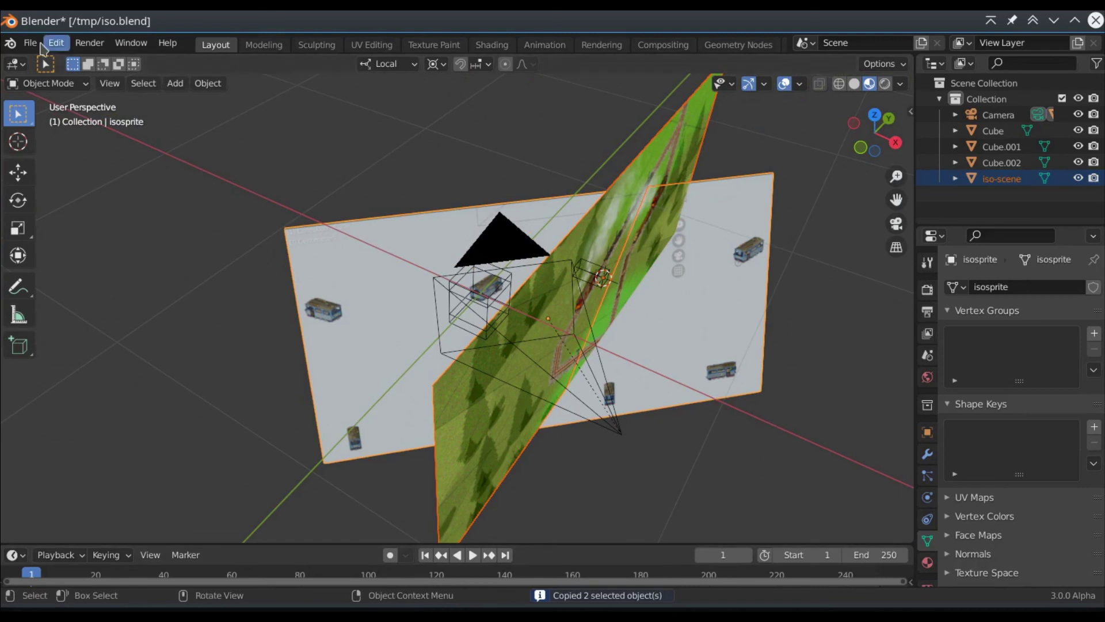
click(43, 45)
click(112, 267)
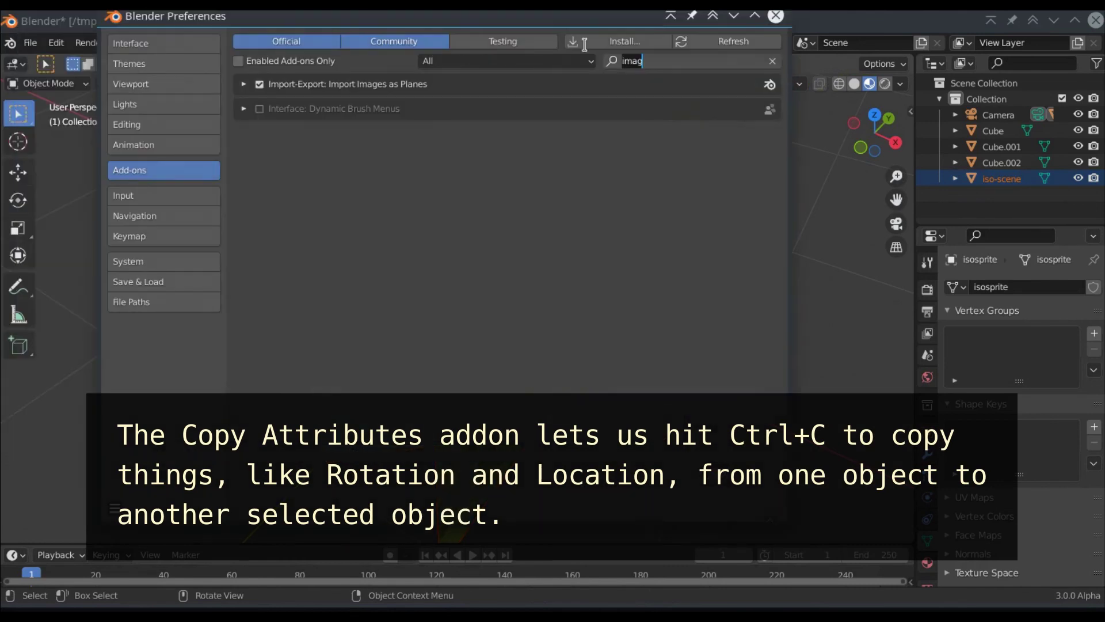
key(BackSpace)
key(BackSpace)
key(BackSpace)
text(copy)
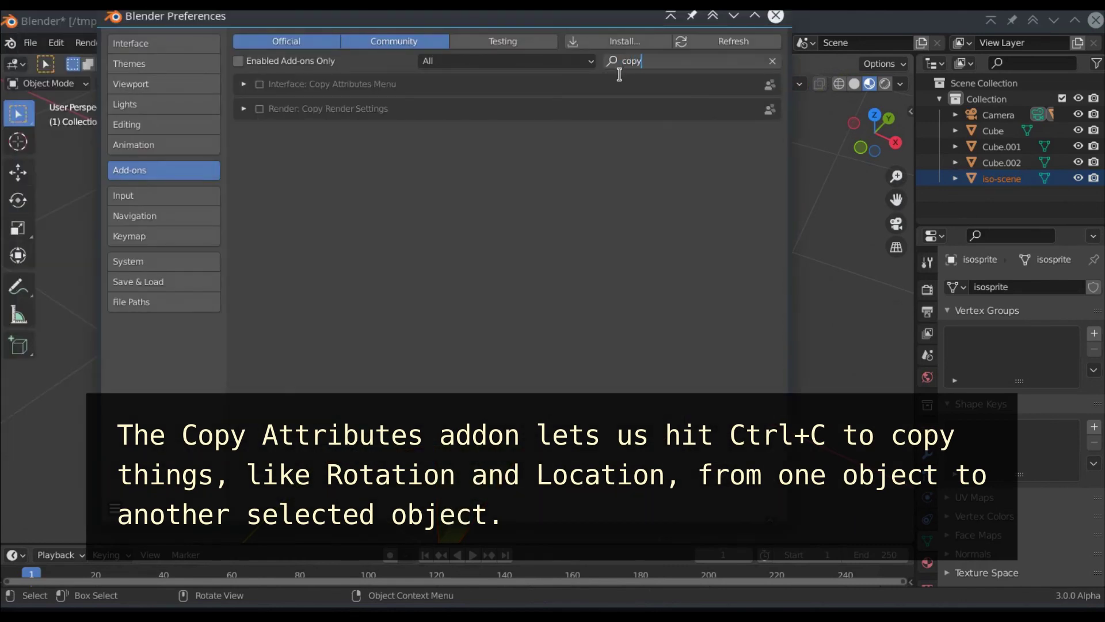
key(Return)
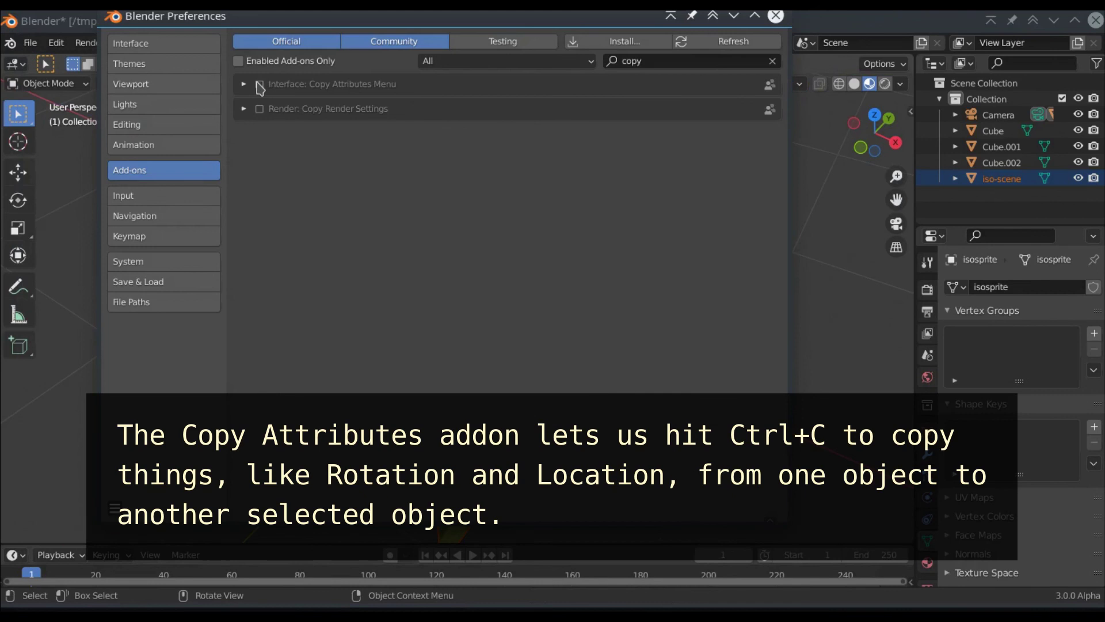
click(260, 86)
click(775, 16)
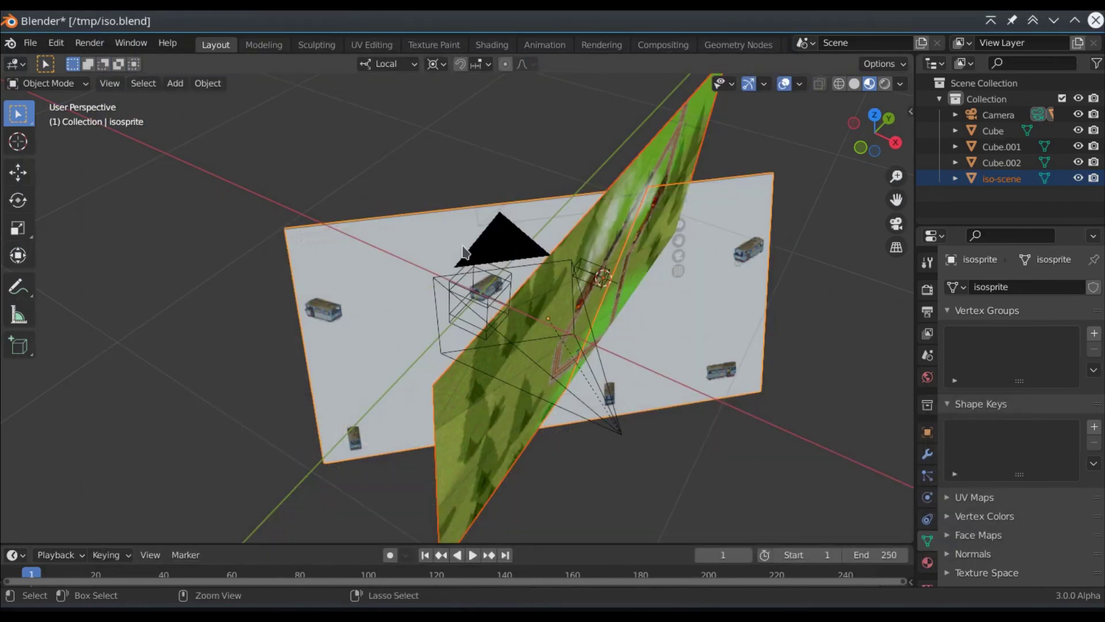
Copy isosprite's rotation and location onto the iso-scene plane, then view through the camera.
key(ctrl+c)
click(451, 278)
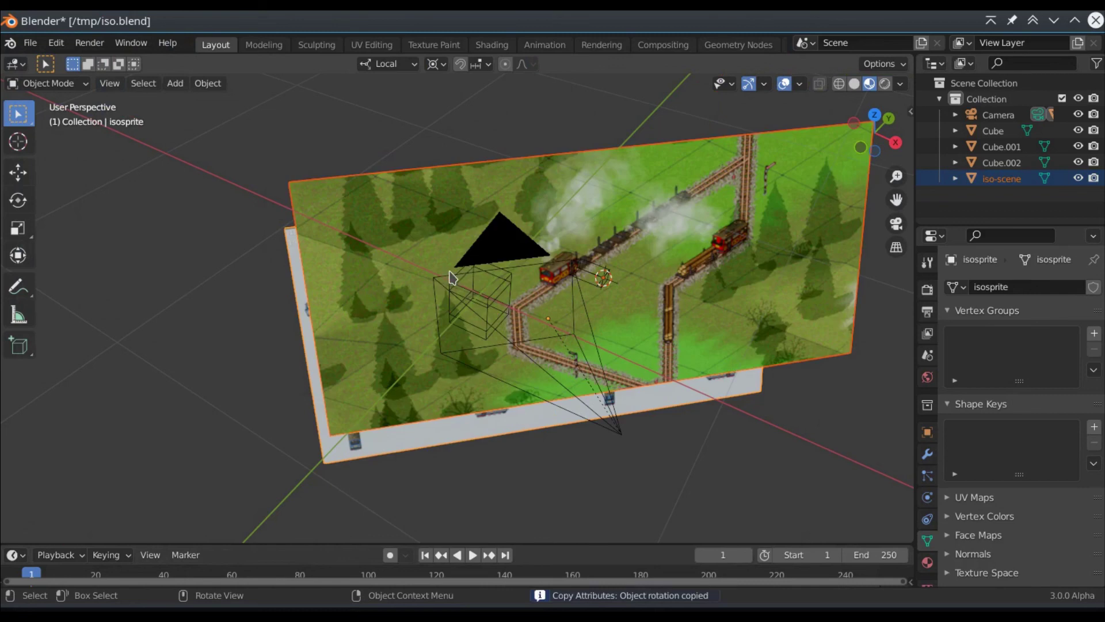
key(ctrl+z)
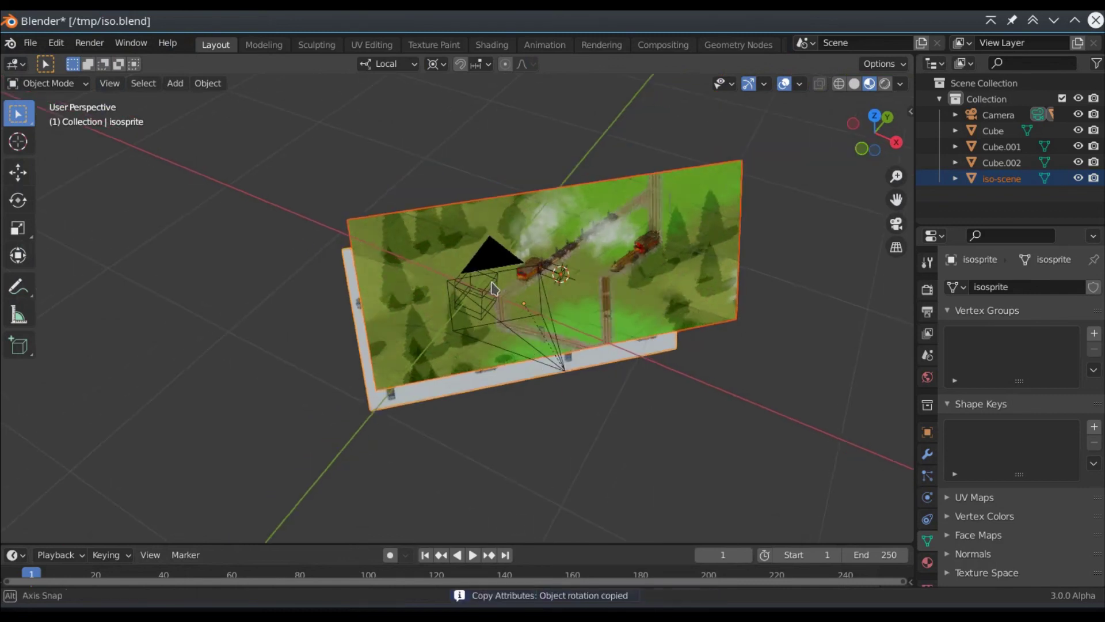
key(ctrl+c)
click(449, 265)
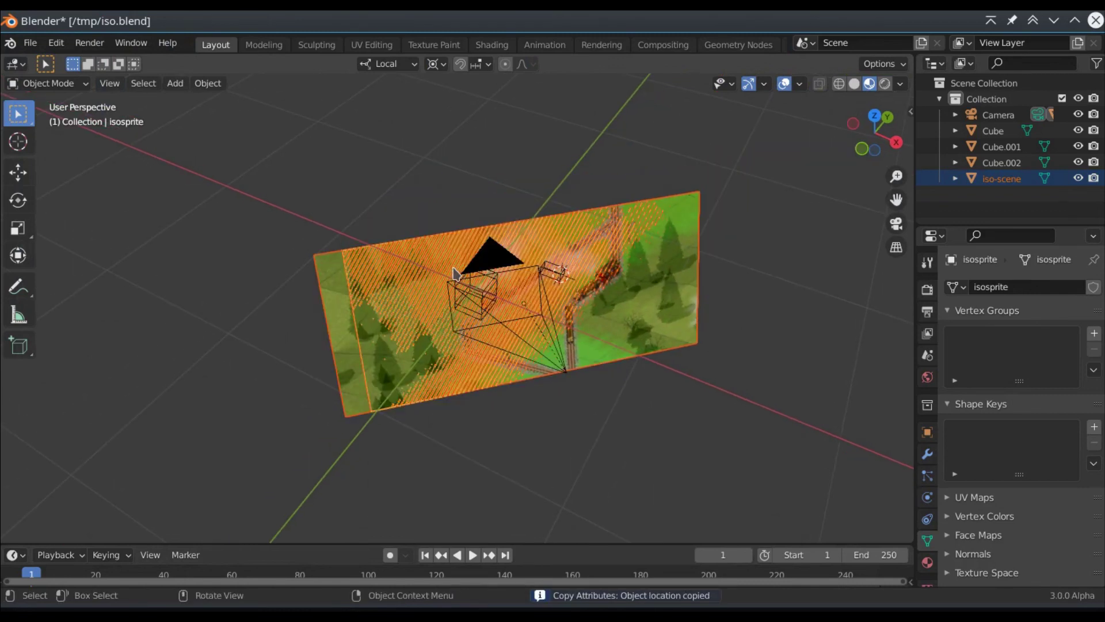
click(334, 299)
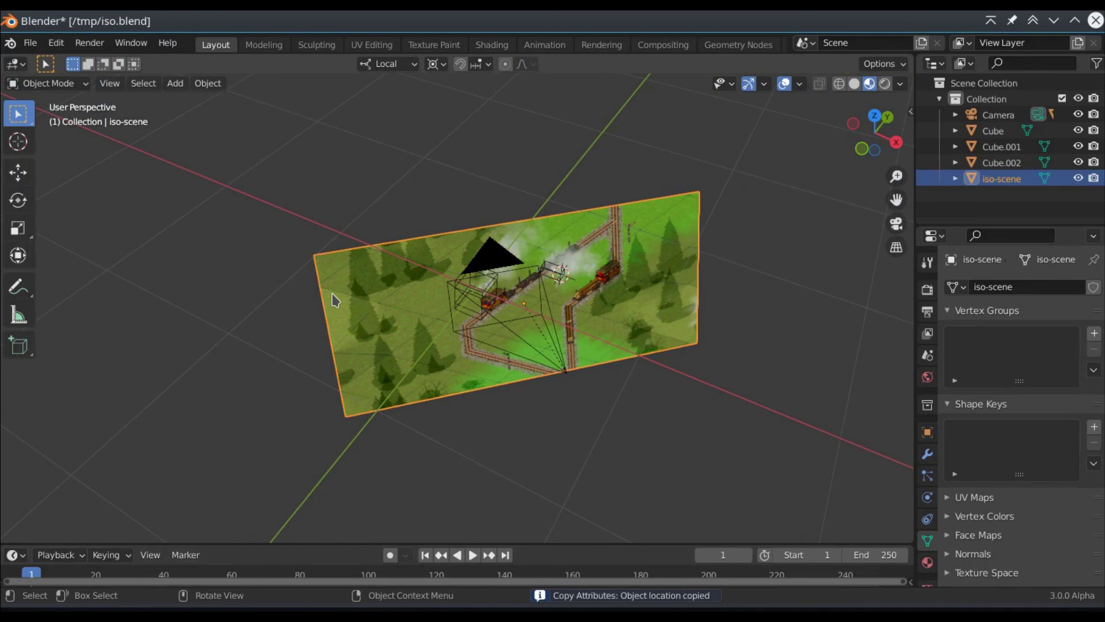
key(KP_0)
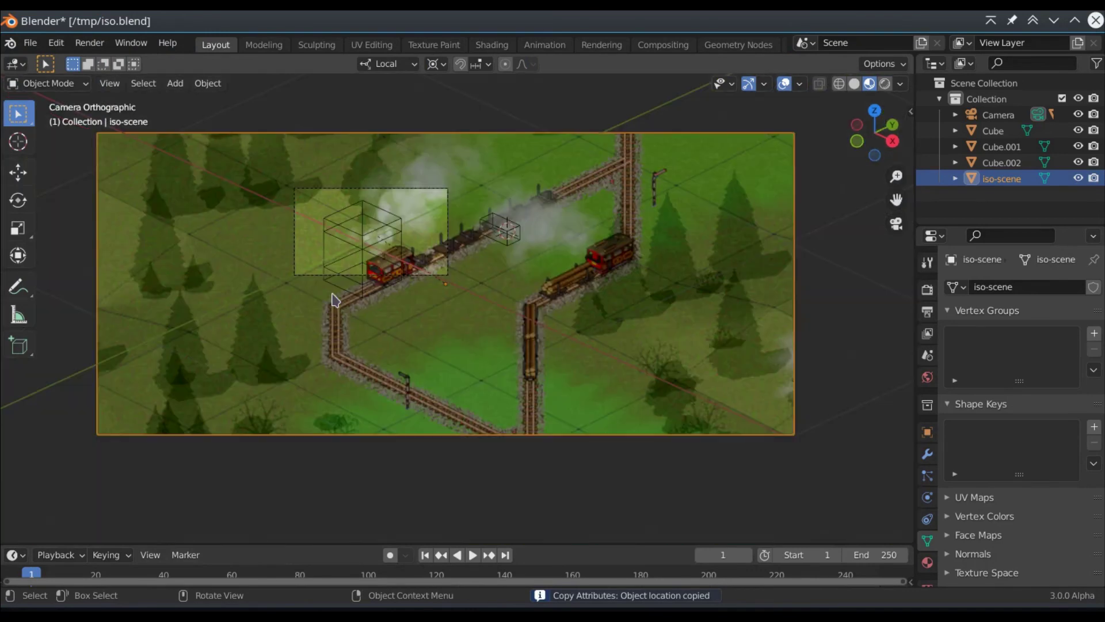
Slide the iso-scene plane along its local X so the train scene fills the frame.
click(760, 366)
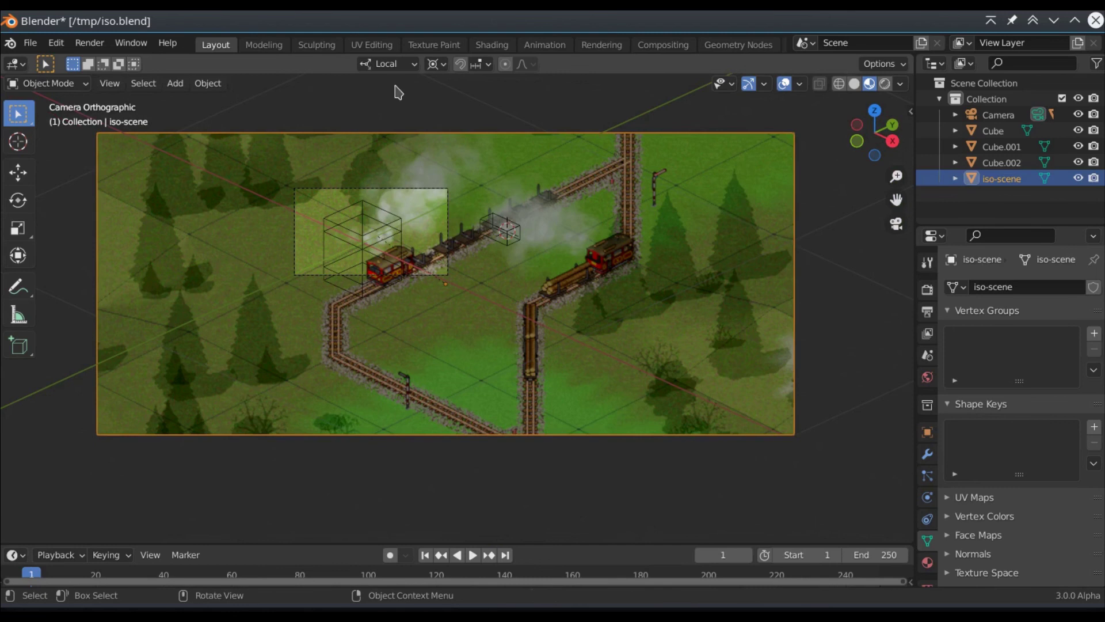
key(g)
key(x)
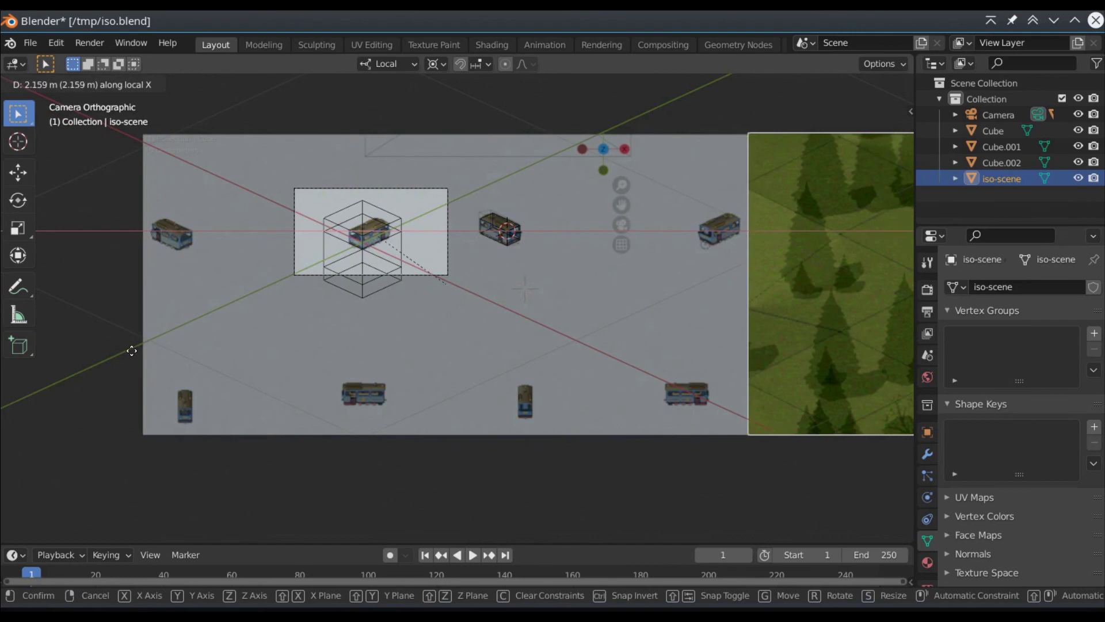
click(162, 348)
Slide the isosprite plane the opposite way along its local X, then begin moving the camera.
click(461, 334)
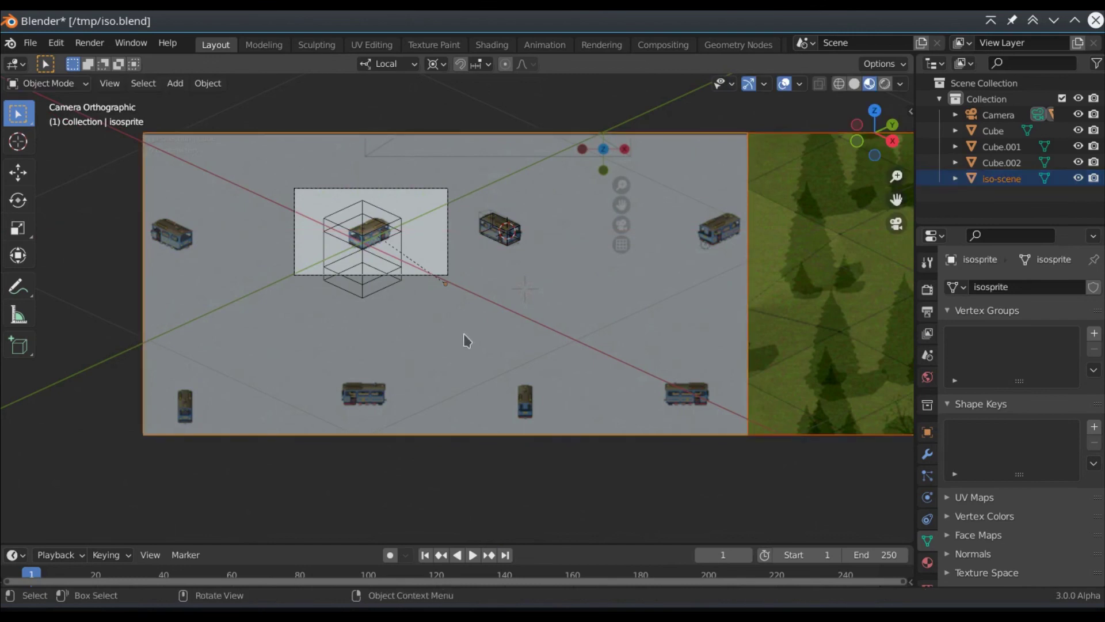
key(g)
key(x)
key(x)
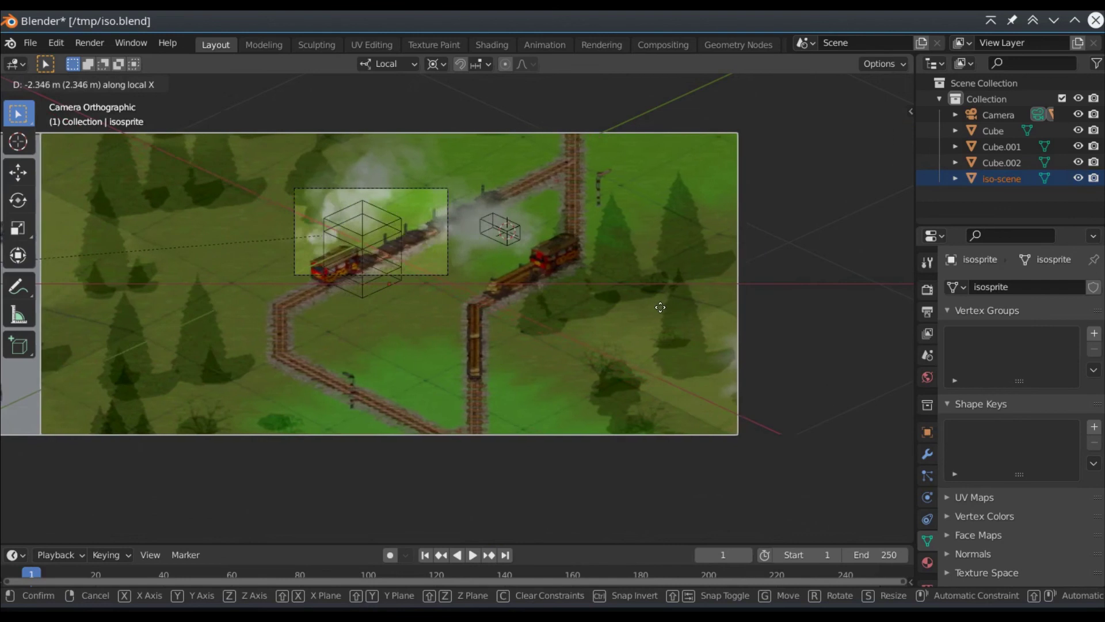
click(707, 316)
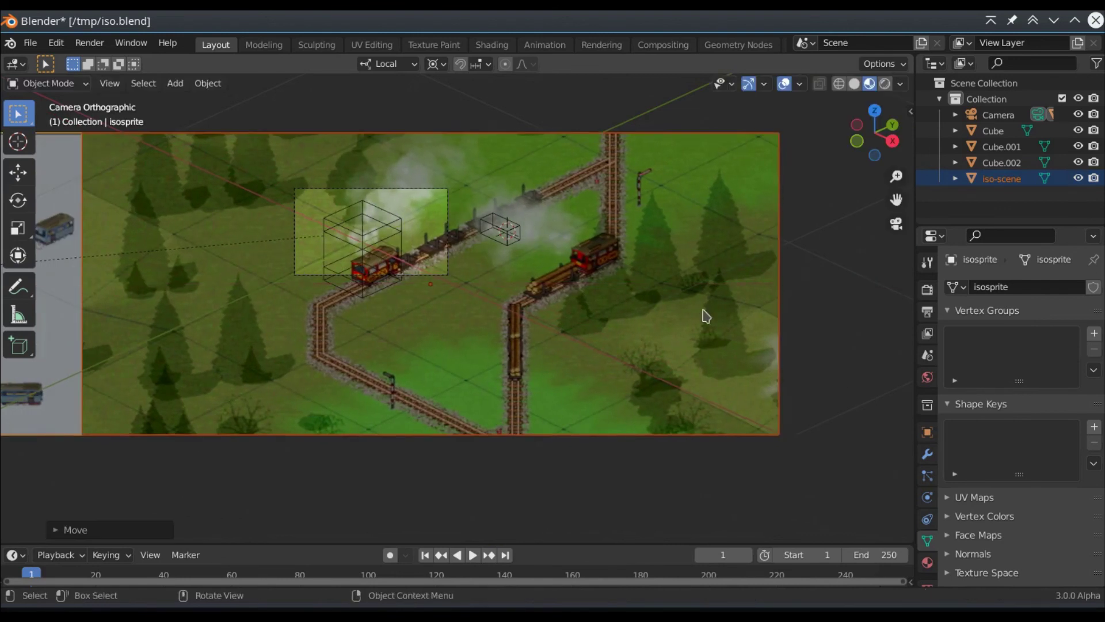
scroll(379, 249, up, 1)
scroll(420, 250, up, 1)
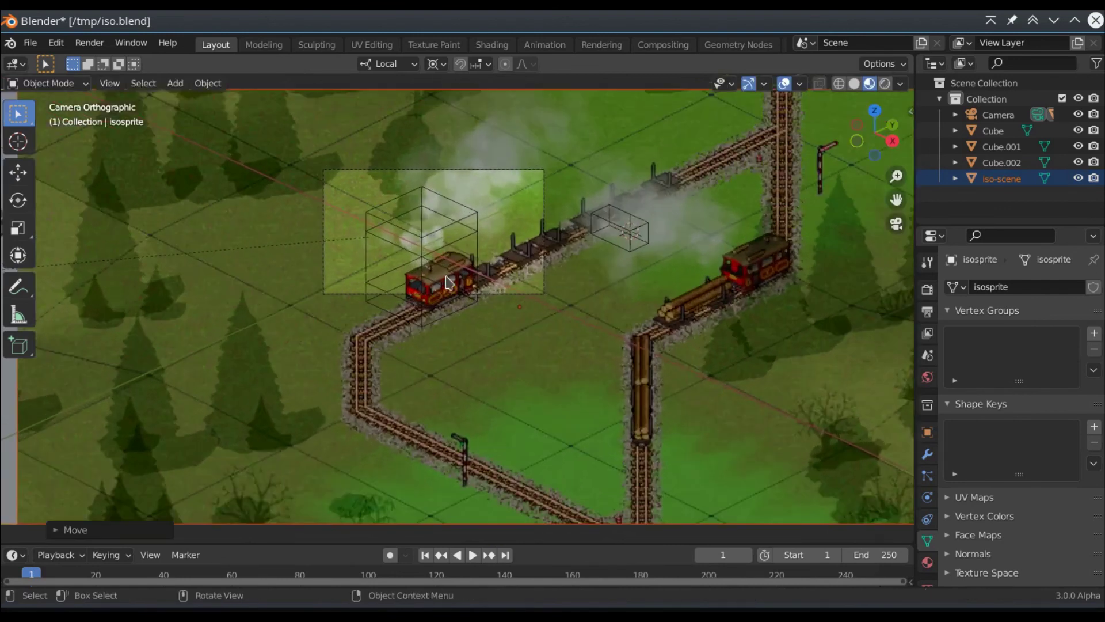
scroll(460, 250, up, 1)
scroll(481, 340, down, 3)
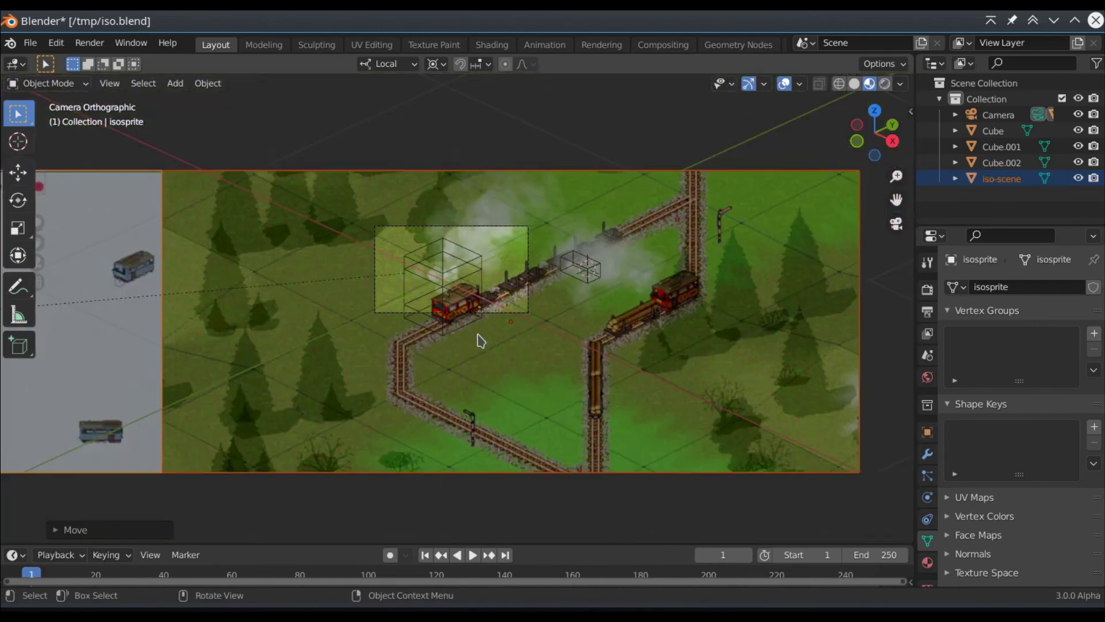
click(456, 231)
key(g)
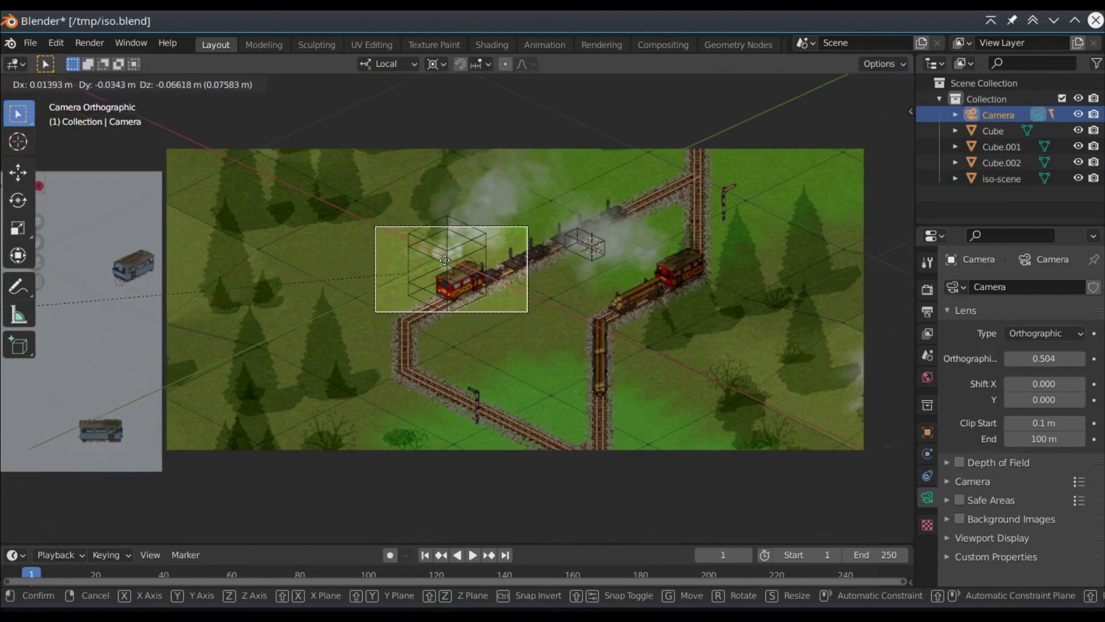
Recentre the camera on the red locomotive and raise its orthographic scale to 0.974.
click(446, 269)
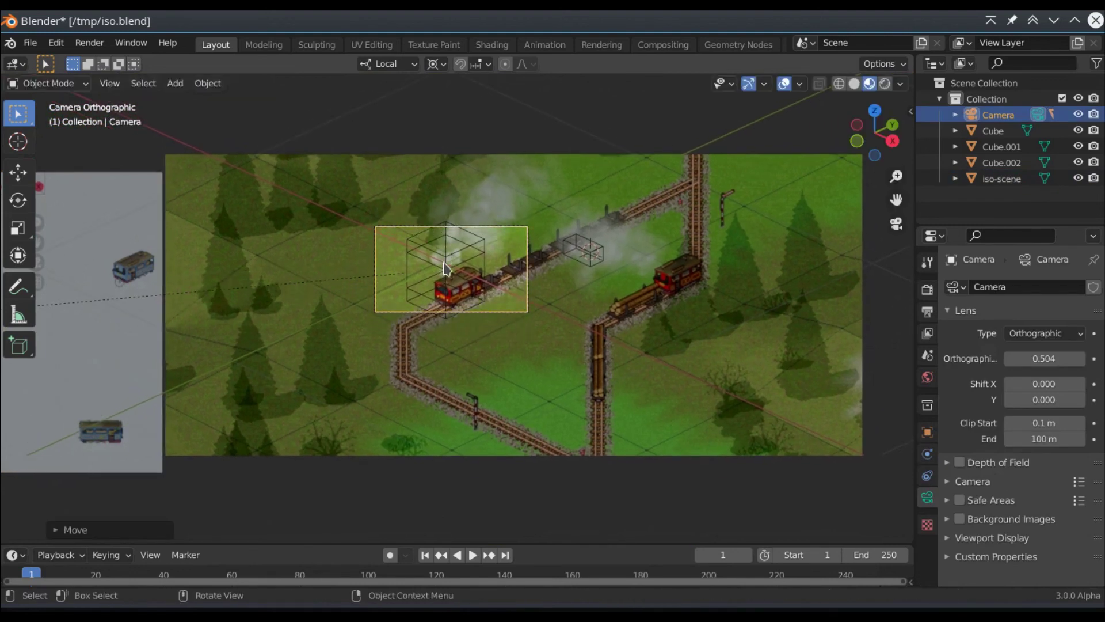
scroll(446, 269, up, 3)
scroll(446, 268, up, 1)
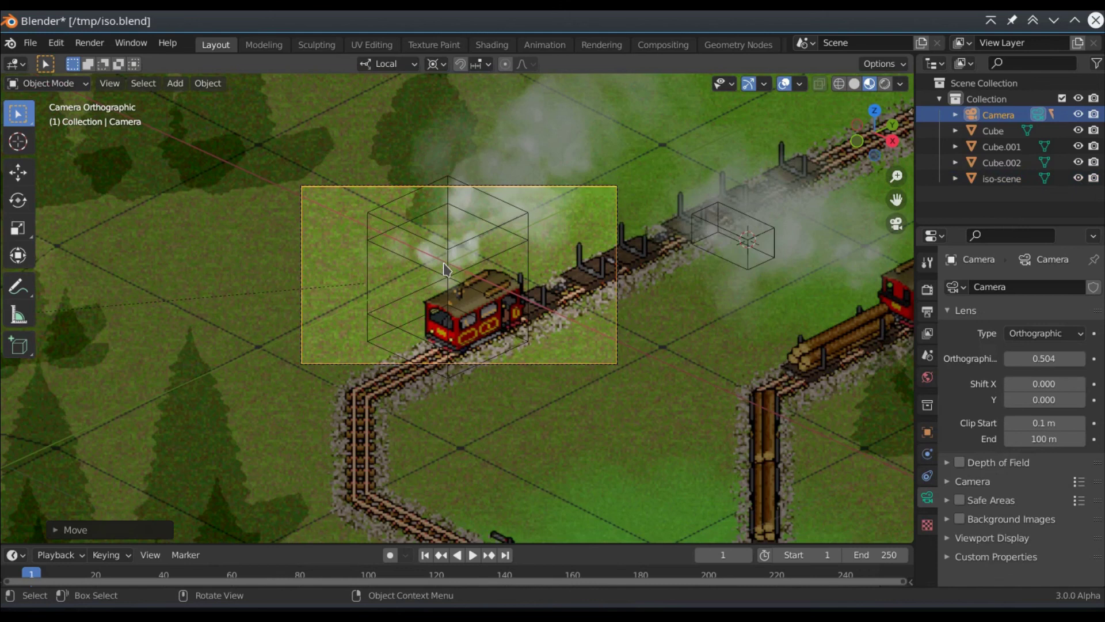
click(1043, 358)
text(0.001)
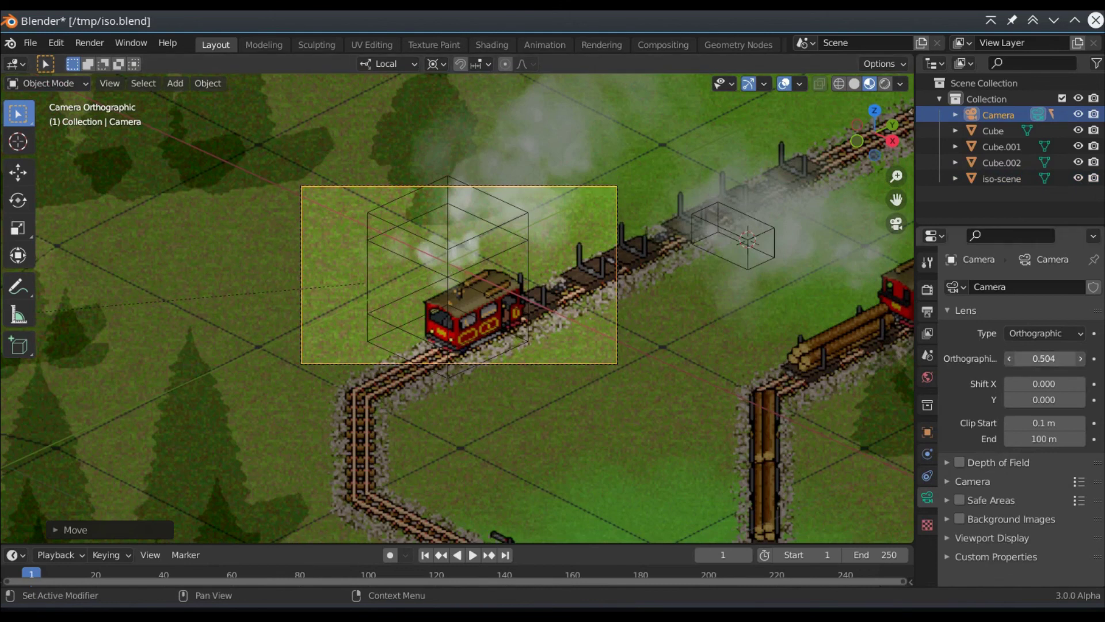
key(Return)
drag(1043, 358, 1070, 358)
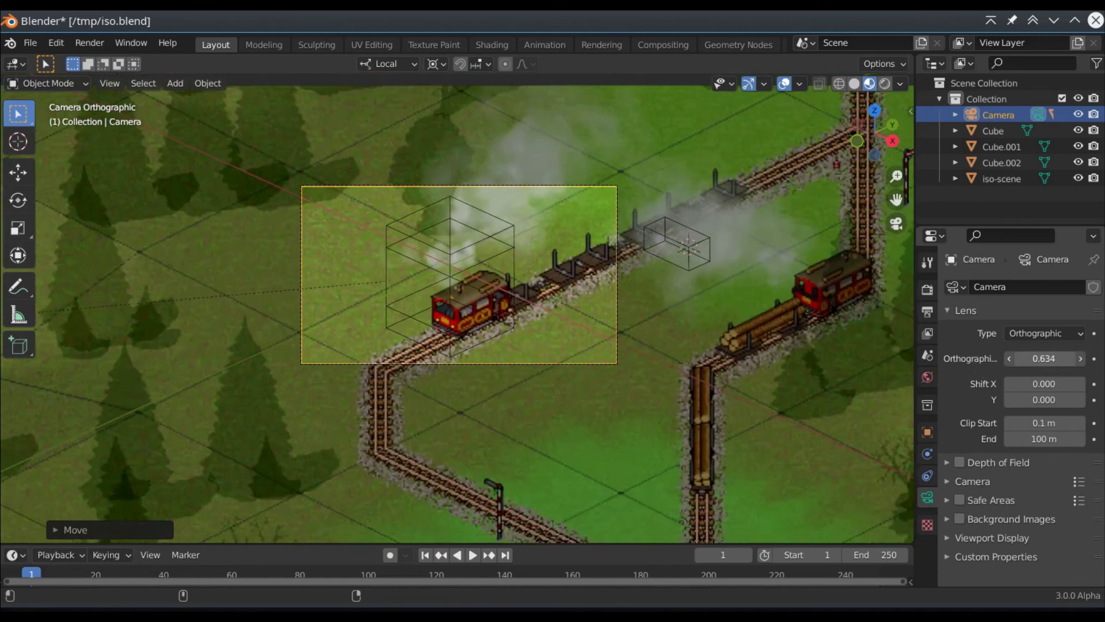
mouse_move(1043, 358)
mouse_down()
mouse_move(1082, 358)
mouse_move(1071, 358)
mouse_up()
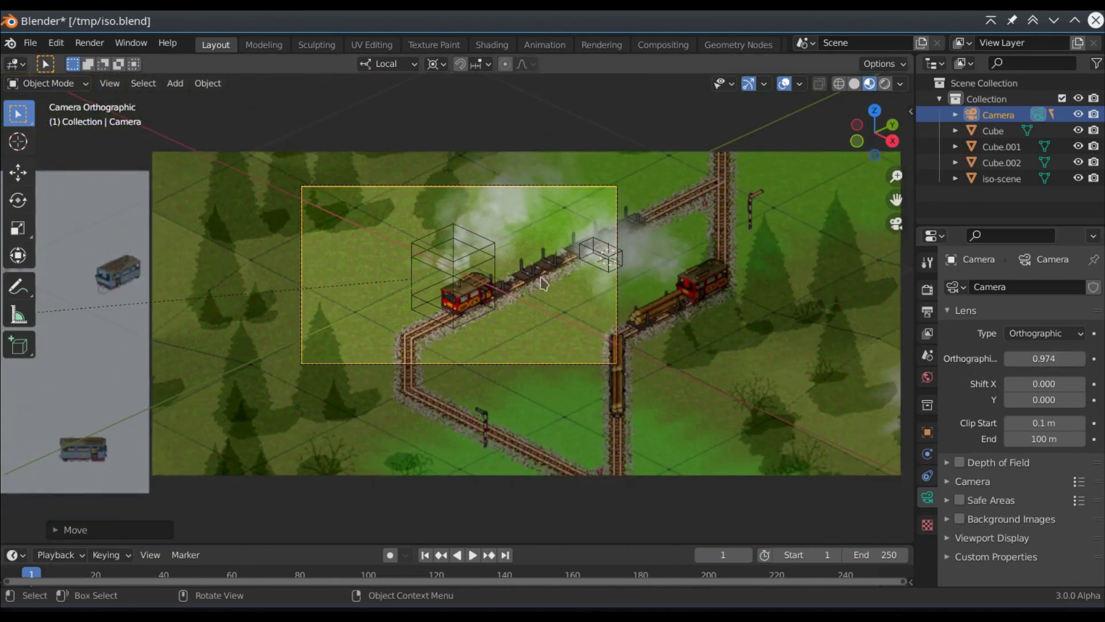
Recentre the view and start moving the iso-scene plane.
scroll(492, 274, up, 2)
shift+middle_drag(455, 273, 512, 270)
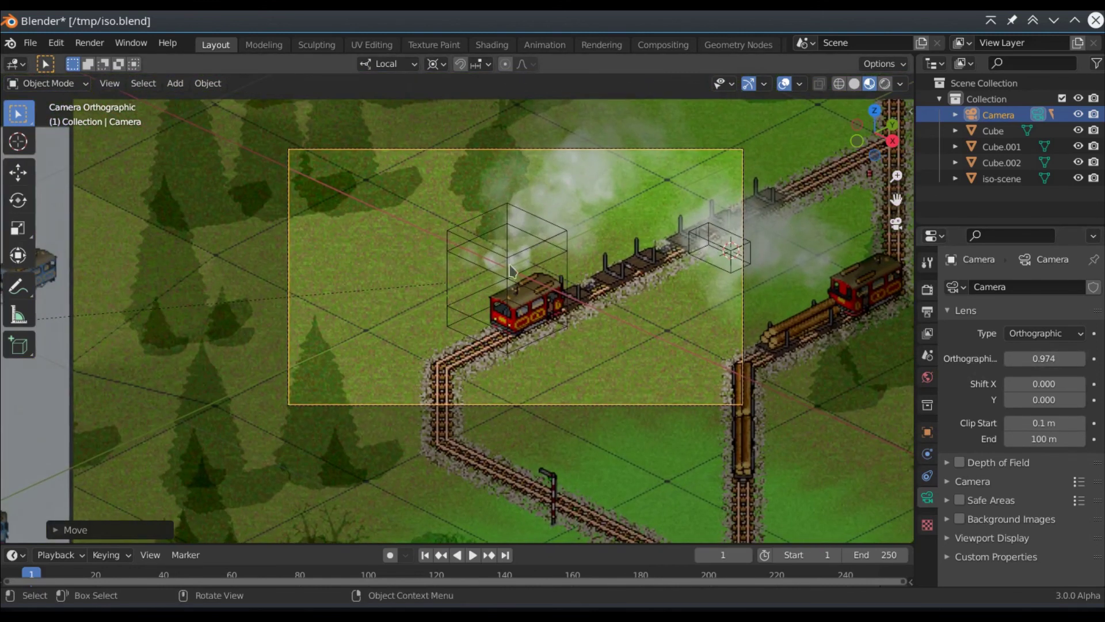
click(385, 261)
key(g)
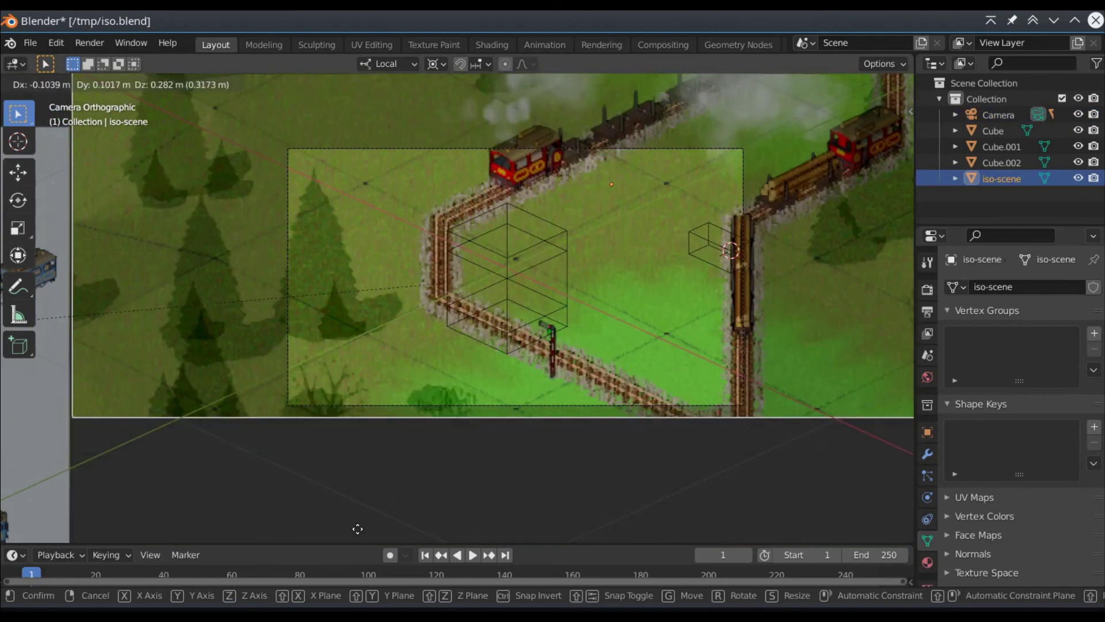
Reposition the iso-scene image plane slightly with G.
click(370, 481)
scroll(518, 339, up, 2)
scroll(518, 340, up, 2)
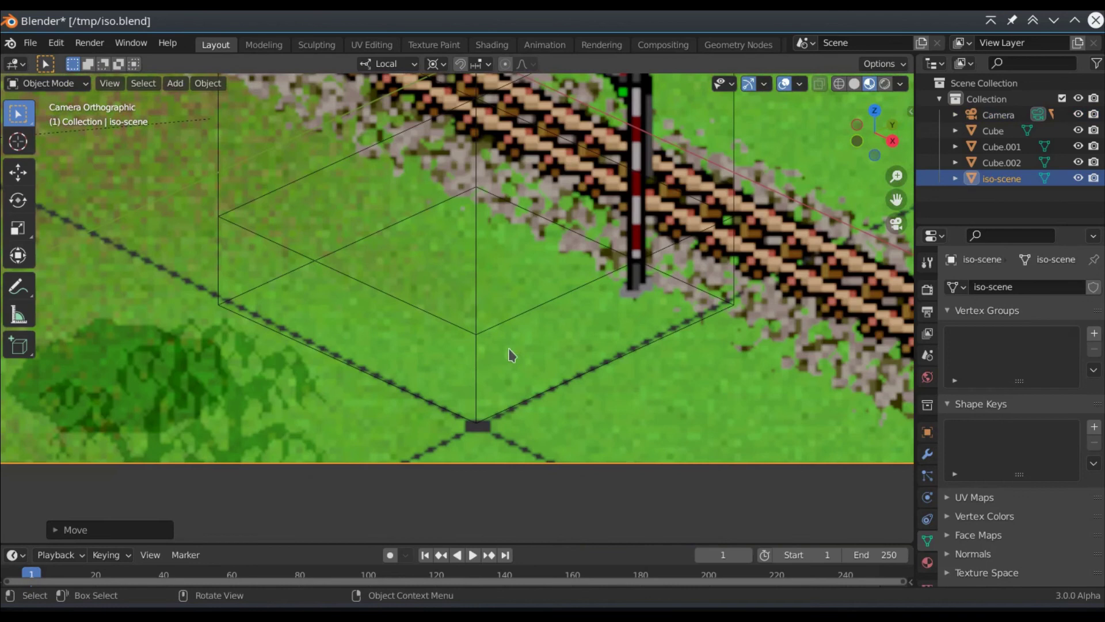
scroll(477, 375, up, 2)
key(g)
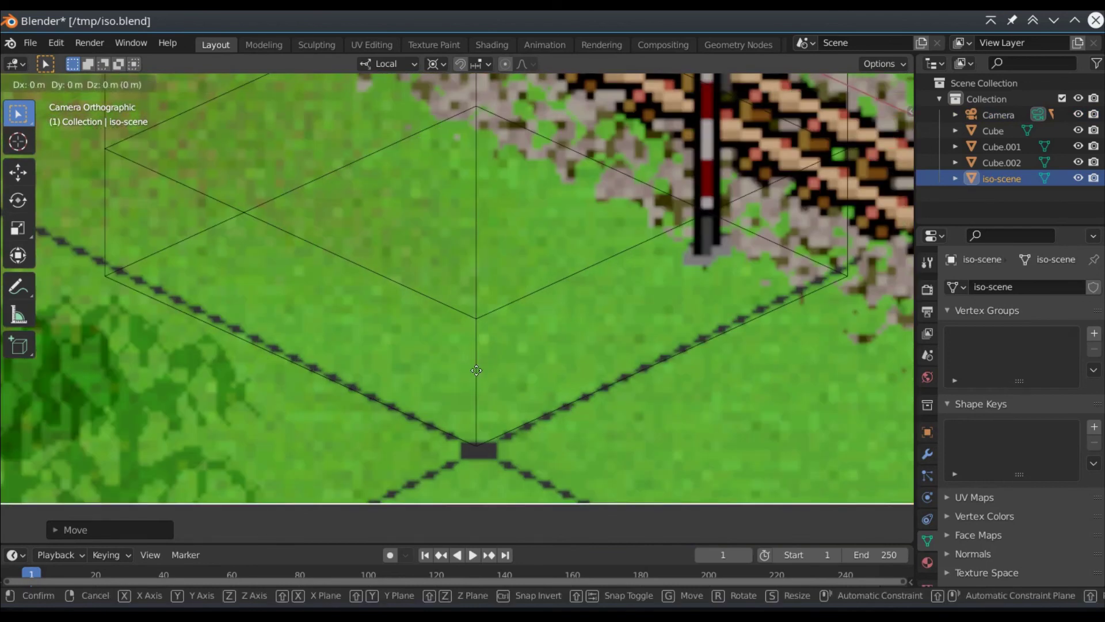
click(445, 343)
Delete the original Cube object.
scroll(482, 332, down, 3)
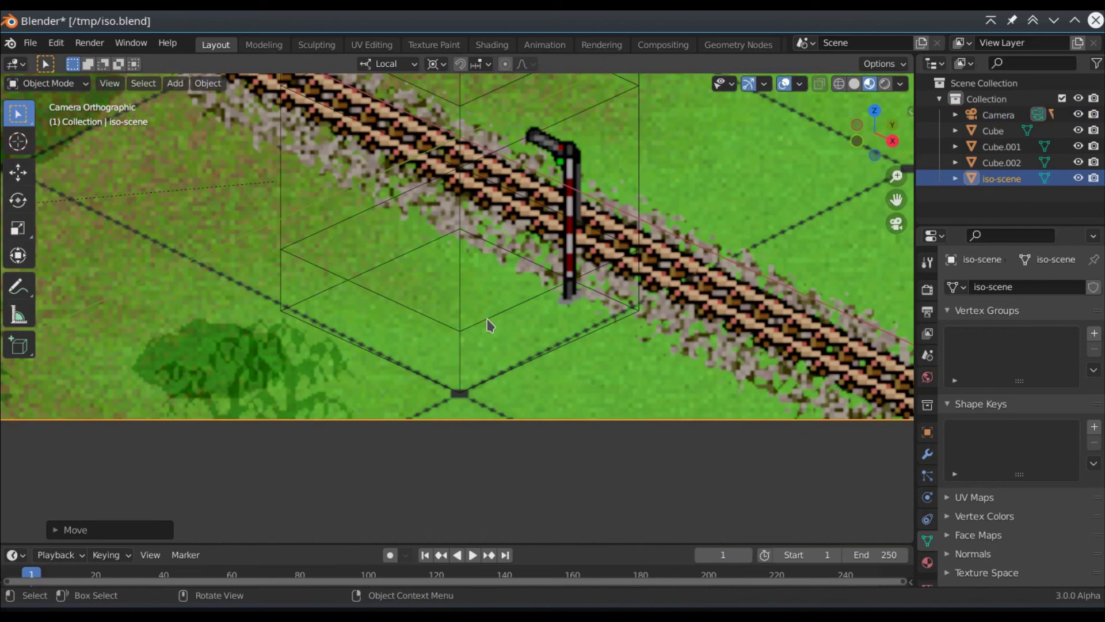
click(488, 326)
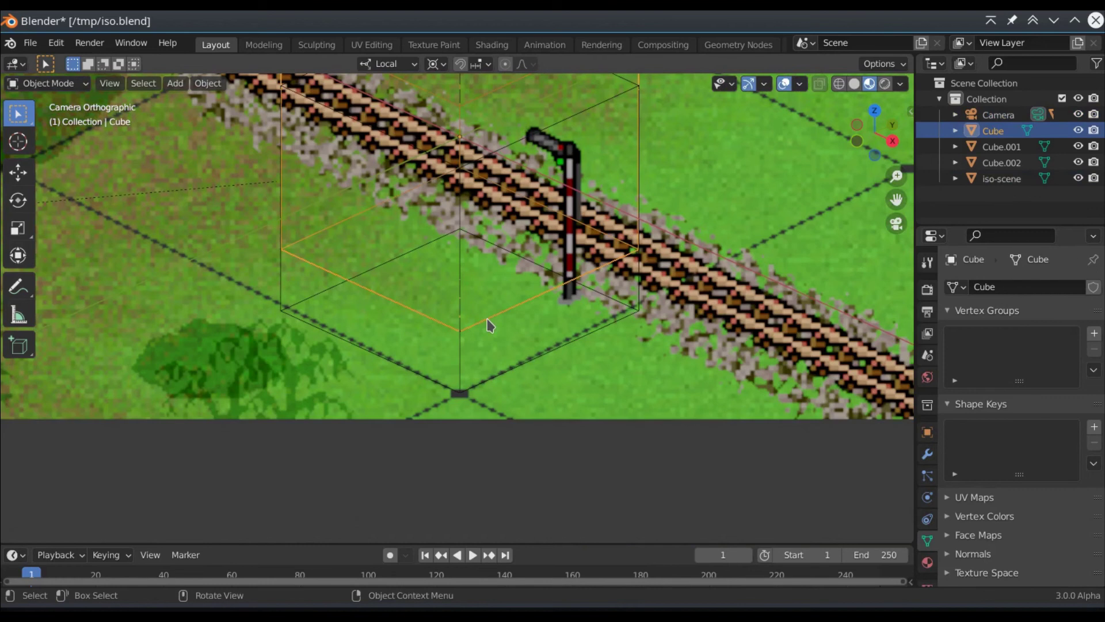
scroll(446, 340, down, 2)
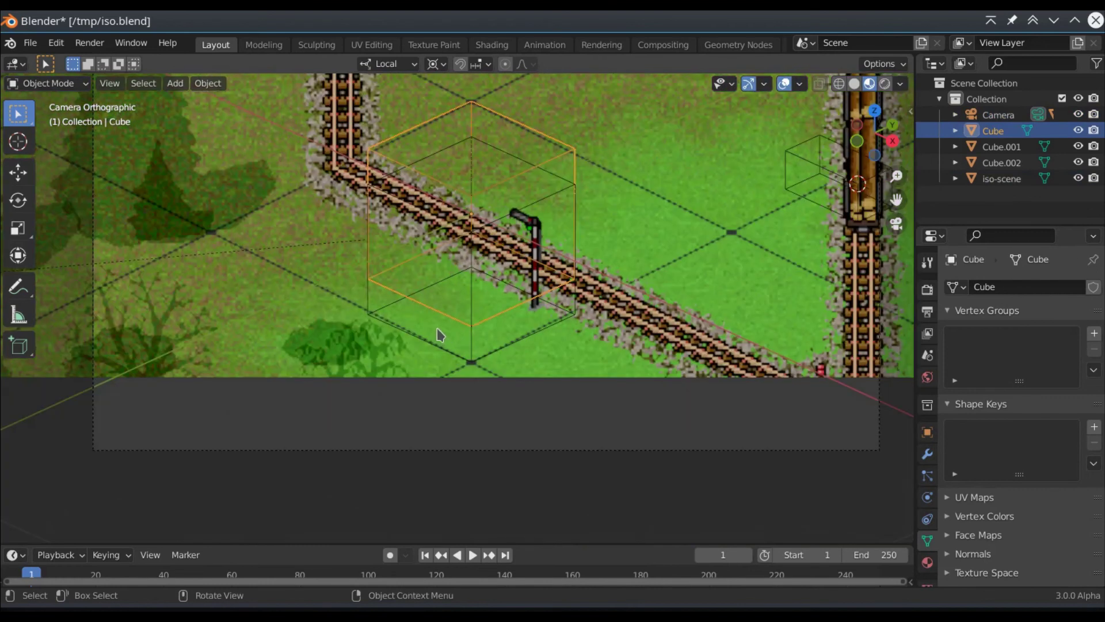
key(x)
click(437, 329)
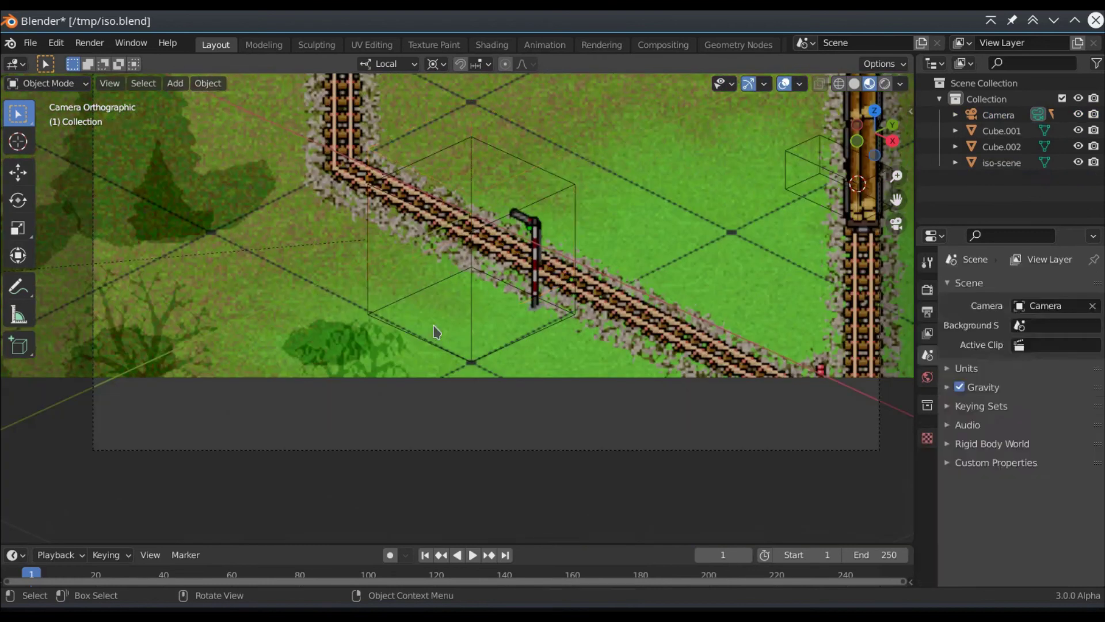
Snap the 3D cursor to Cube.001's bottom corner vertex as the scaling pivot.
click(425, 342)
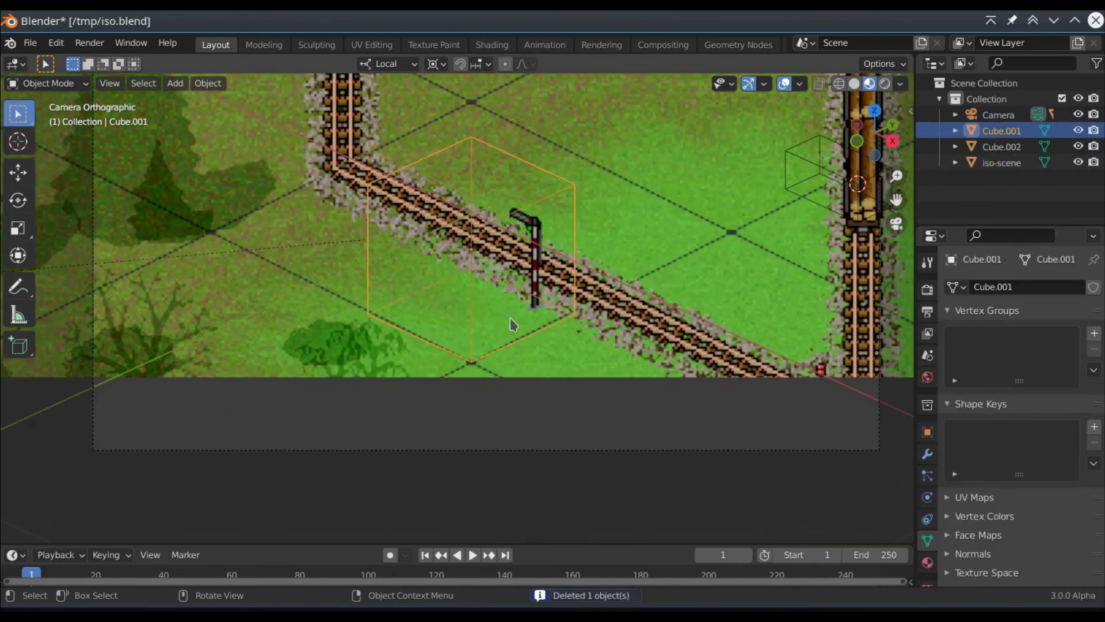
key(s)
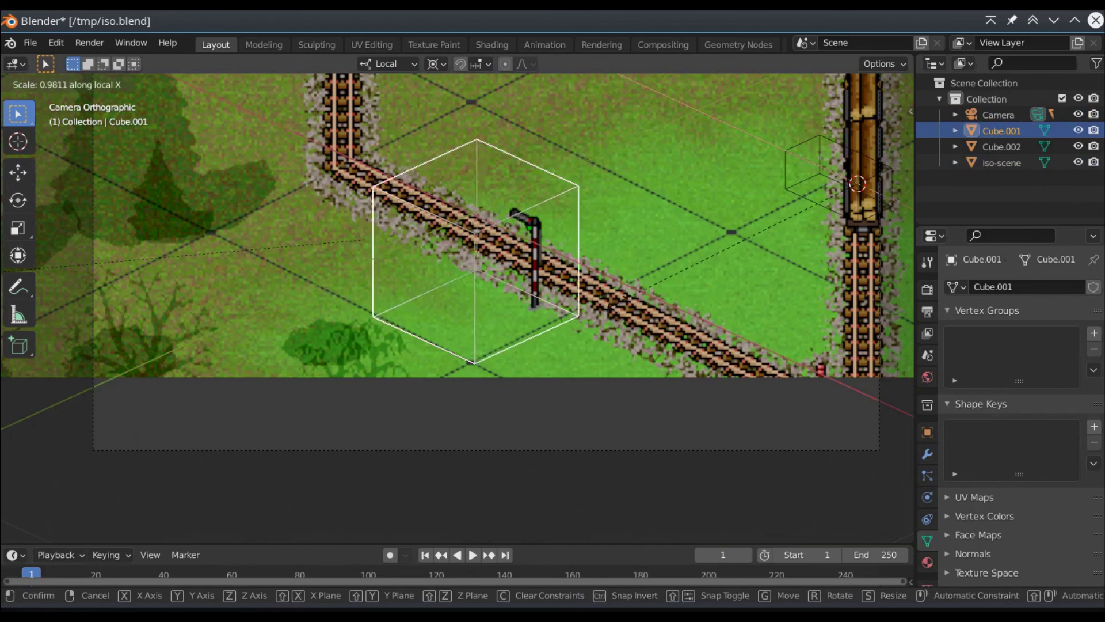
key(Escape)
key(Tab)
key(shift+s)
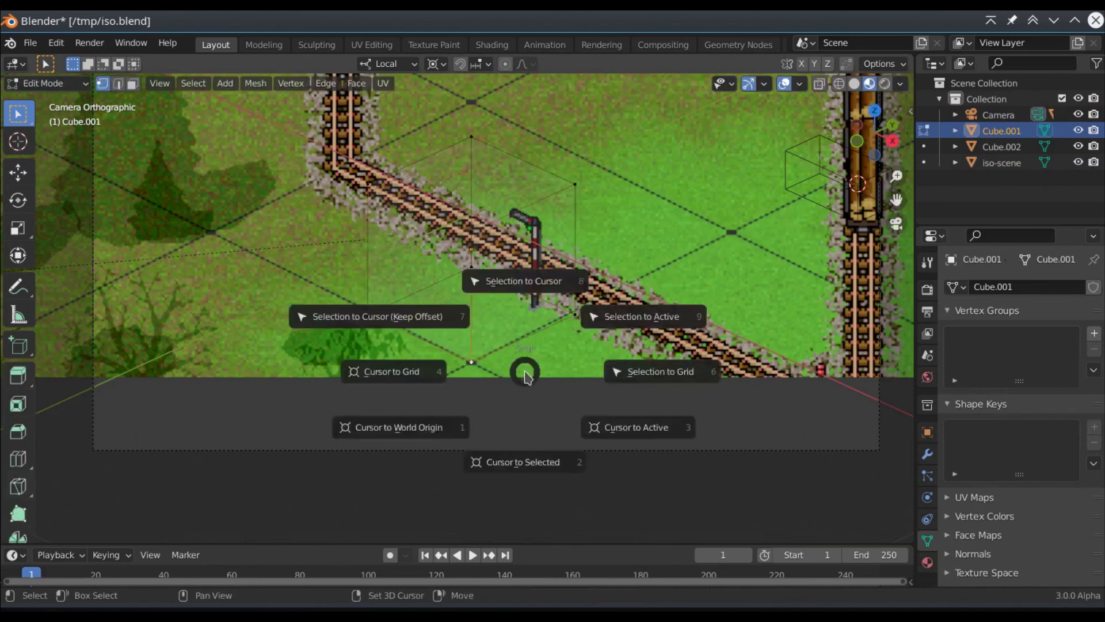
key(Escape)
key(shift+s)
key(Escape)
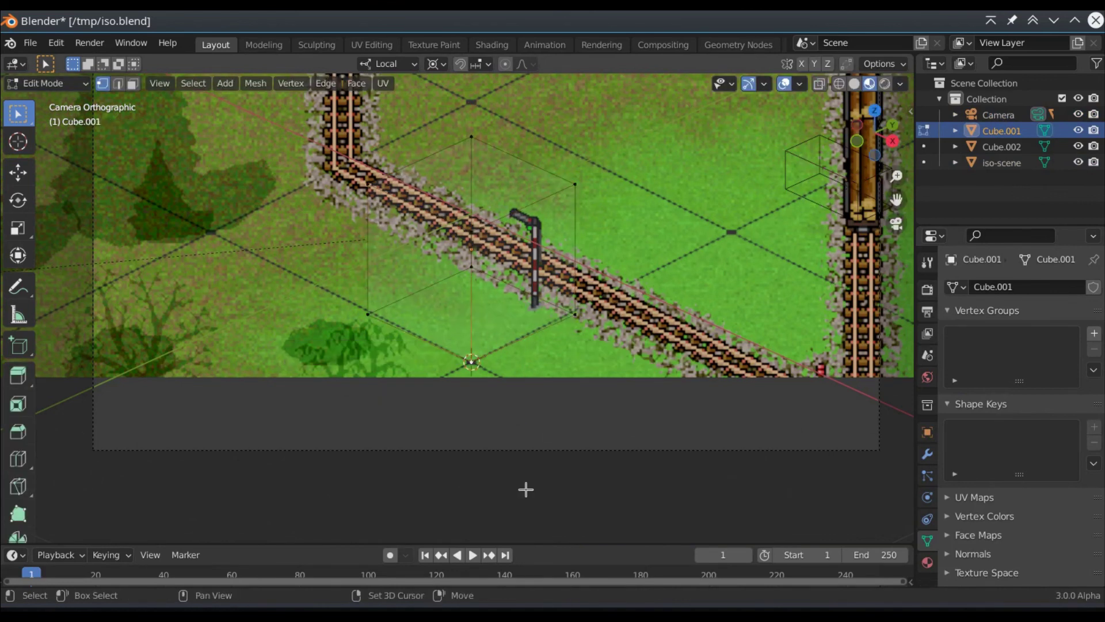
key(Tab)
Scale Cube.001 up, then widen it in X/Y only into a broad flat box.
key(s)
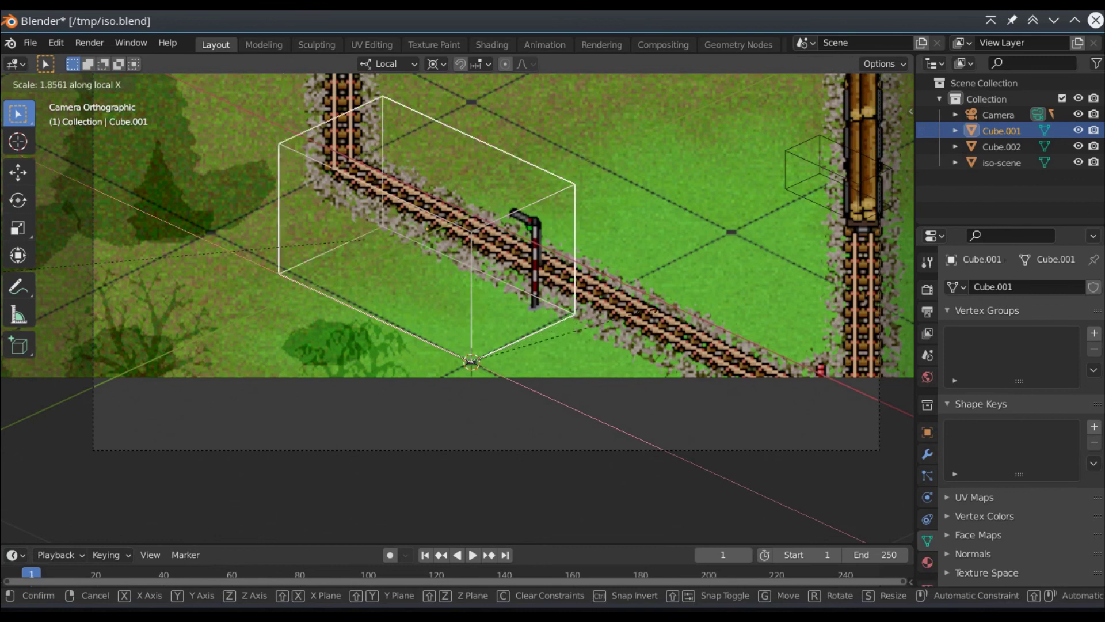
click(808, 299)
scroll(605, 361, down, 5)
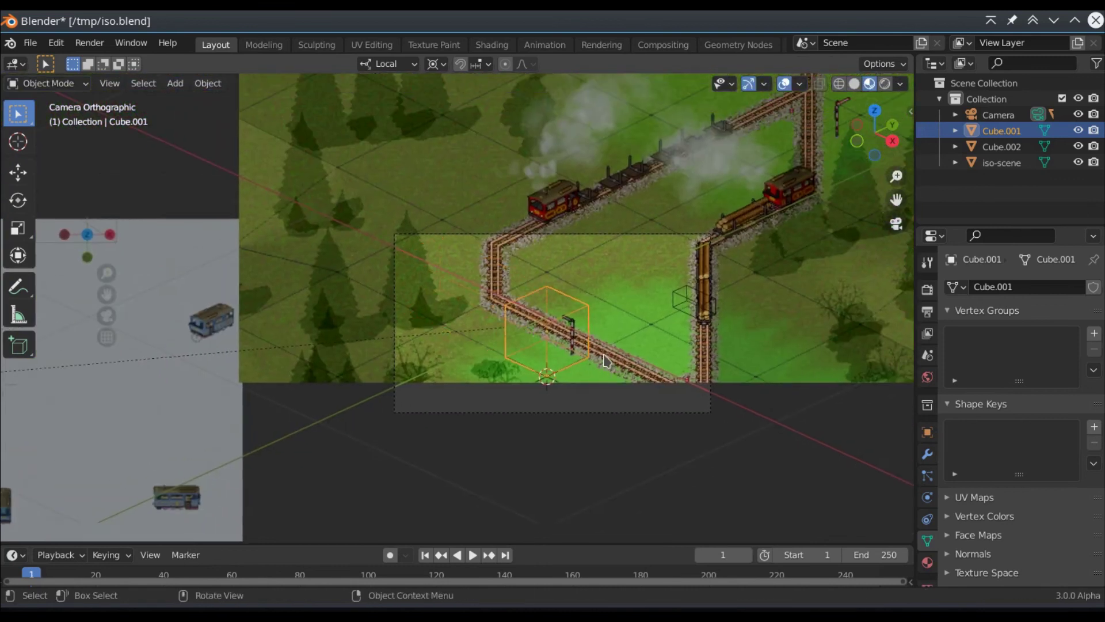
key(s)
key(shift+z)
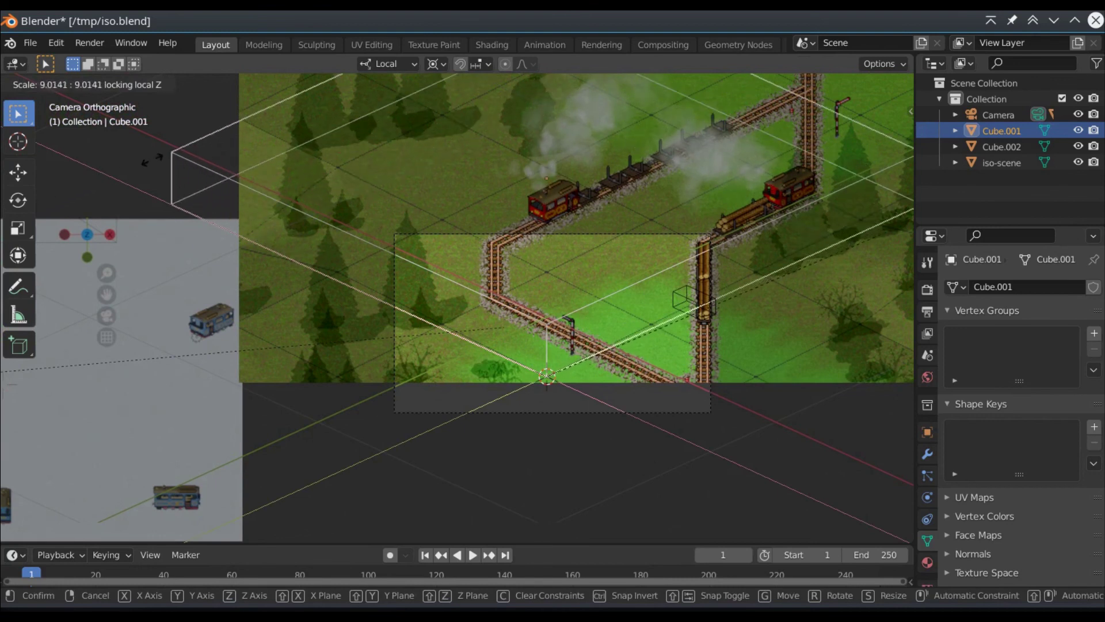
click(216, 151)
scroll(500, 207, down, 2)
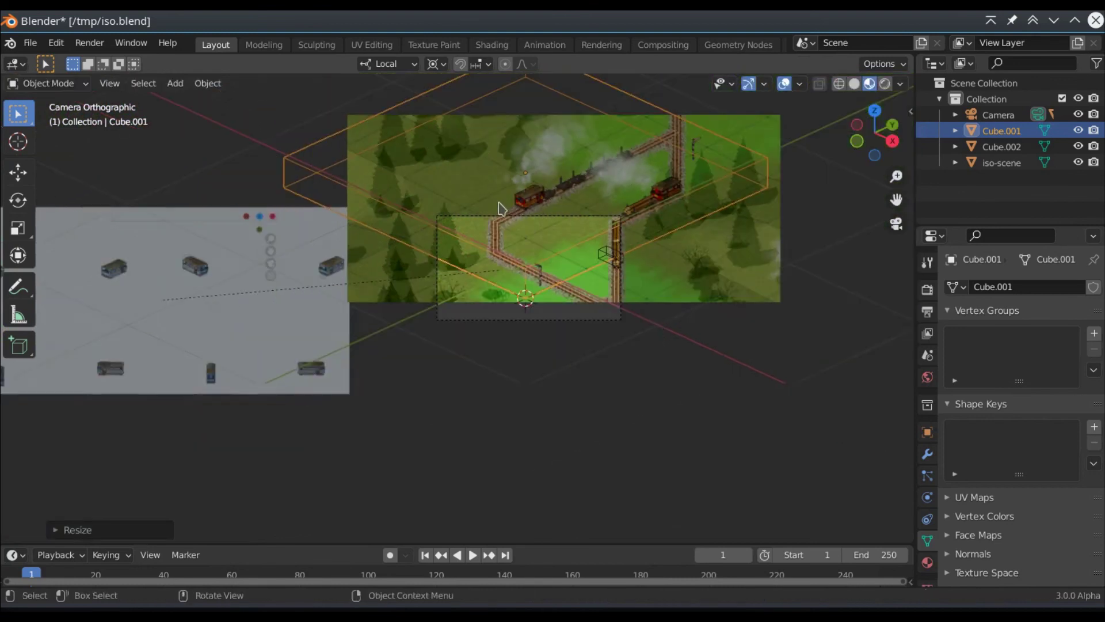
shift+middle_drag(499, 208, 585, 280)
Select the camera and set the Transform Orientation to View.
click(585, 280)
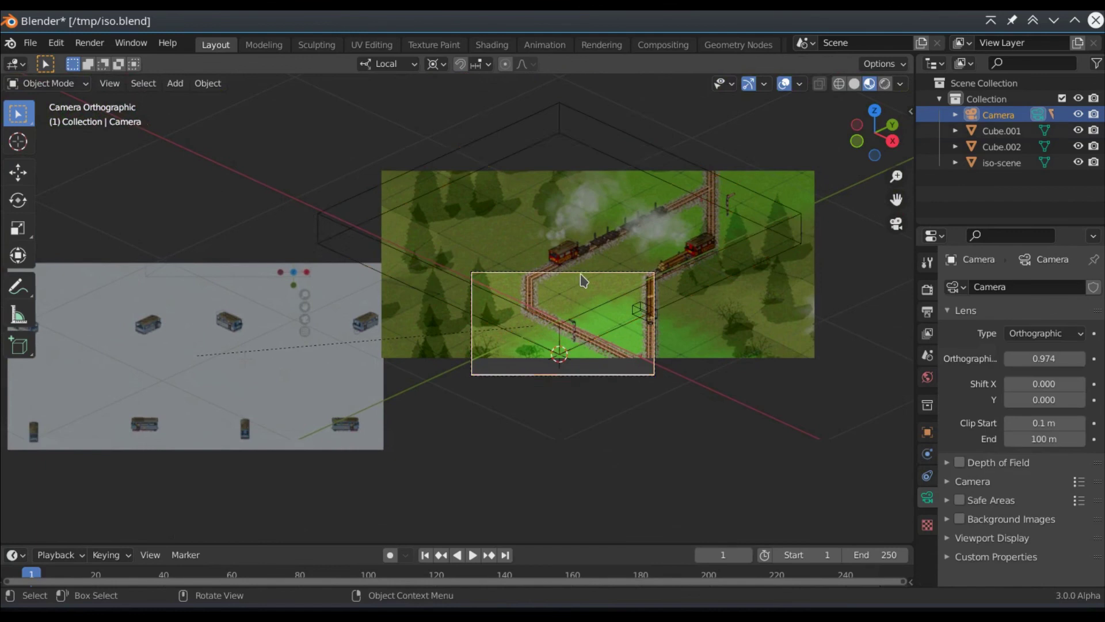
scroll(563, 291, up, 2)
shift+middle_drag(824, 294, 662, 342)
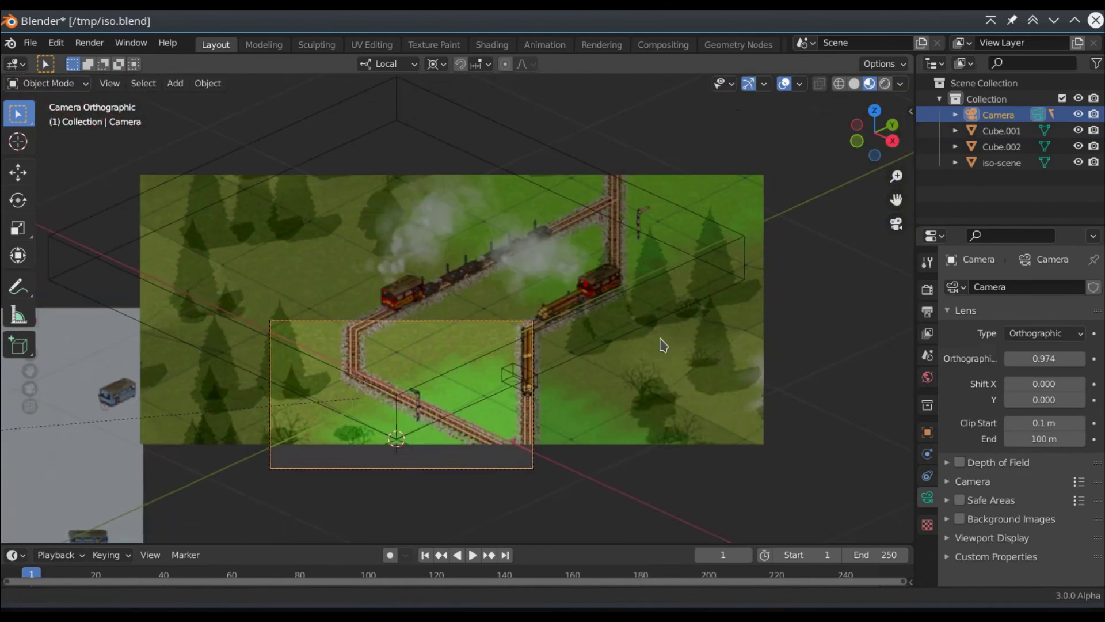
click(389, 71)
click(349, 177)
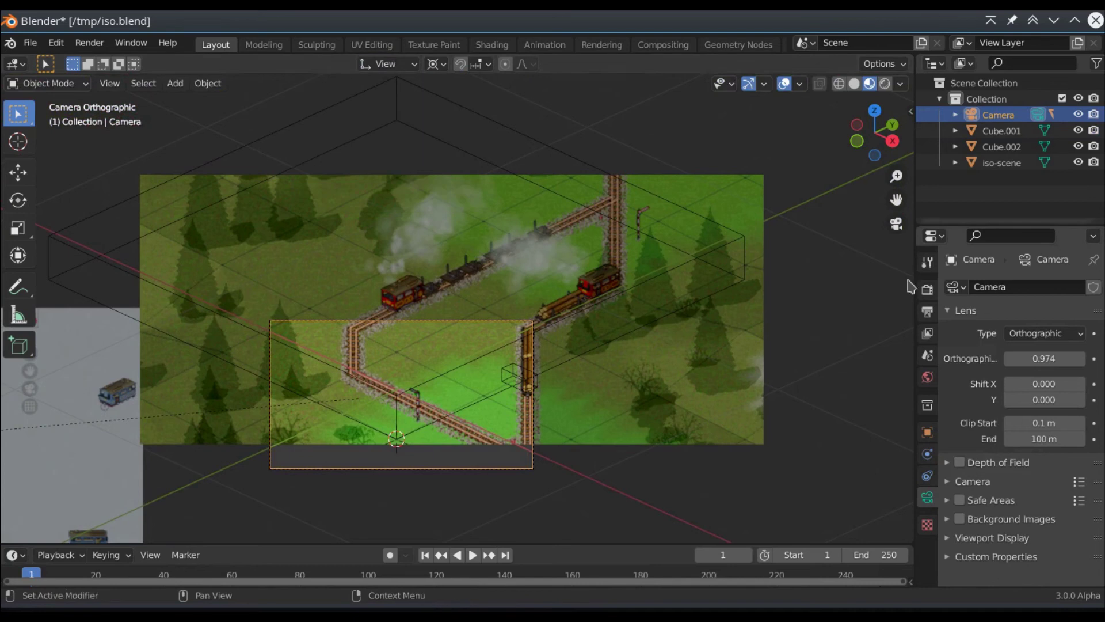
Pan and zoom the viewport to frame the scene around the camera.
scroll(730, 285, up, 1)
scroll(730, 285, up, 2)
scroll(719, 285, down, 1)
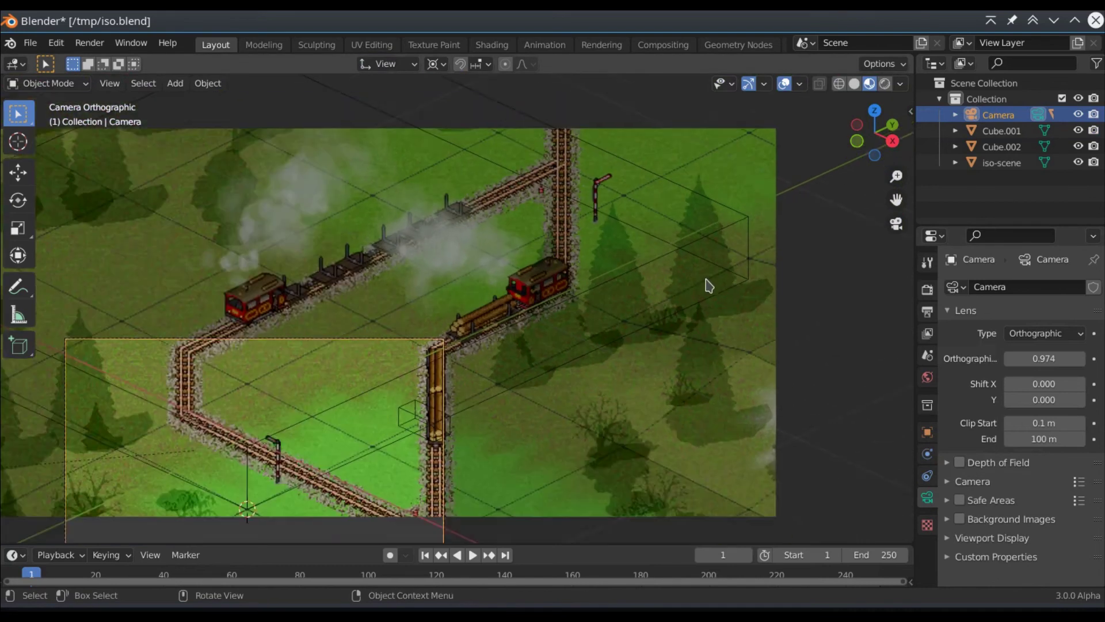
shift+middle_drag(631, 311, 881, 314)
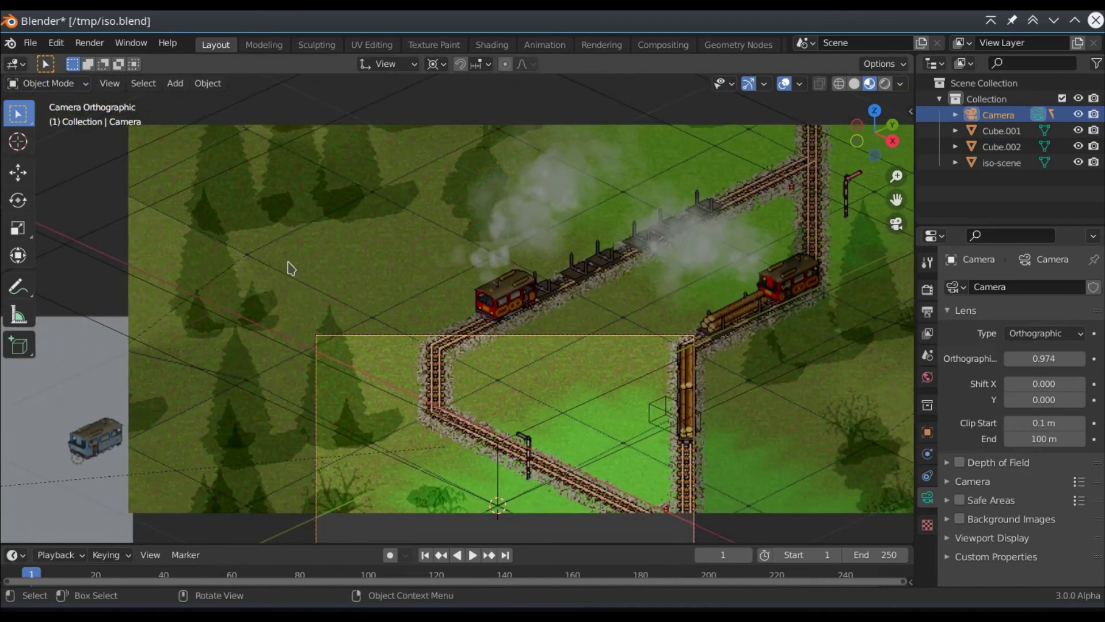
scroll(291, 268, up, 1)
scroll(291, 269, up, 1)
shift+middle_drag(352, 284, 357, 254)
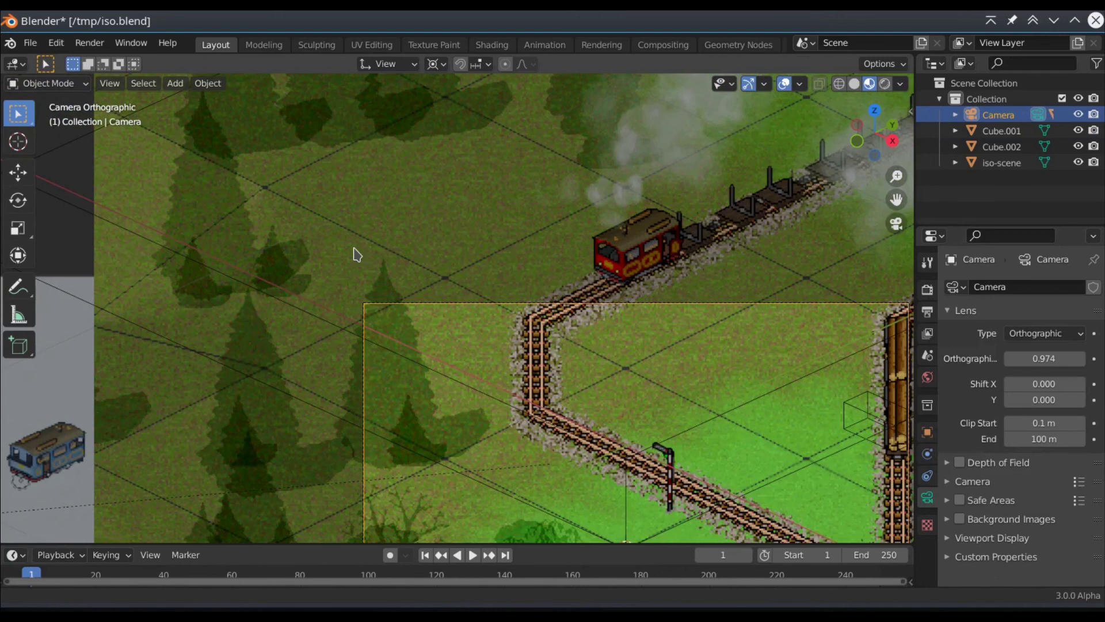
scroll(345, 263, up, 2)
scroll(328, 273, up, 1)
scroll(329, 276, down, 4)
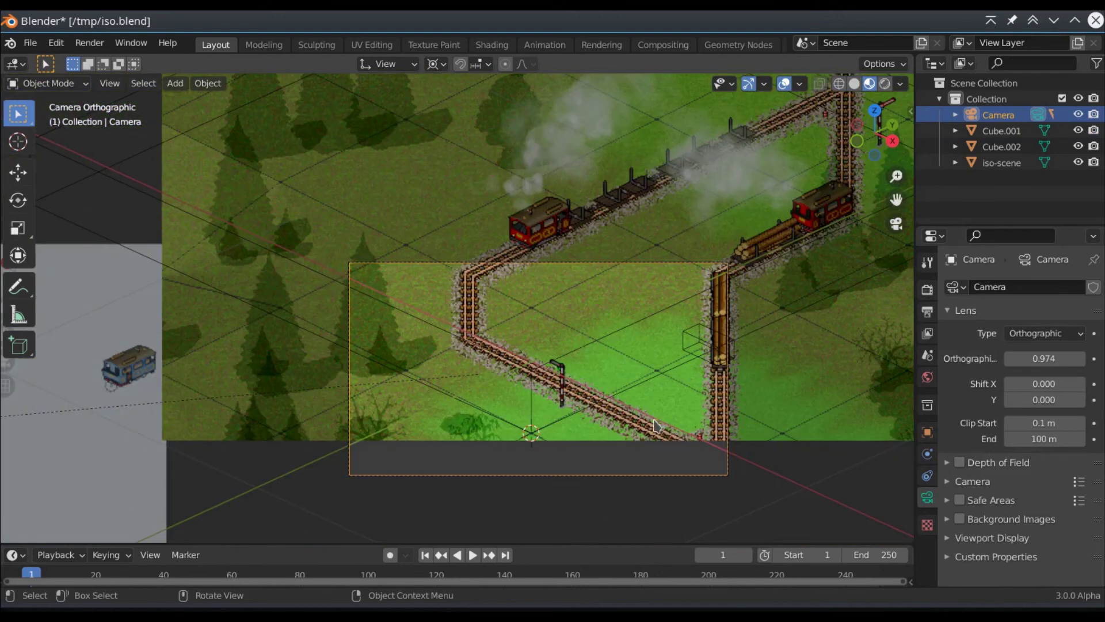
click(622, 410)
scroll(610, 380, up, 2)
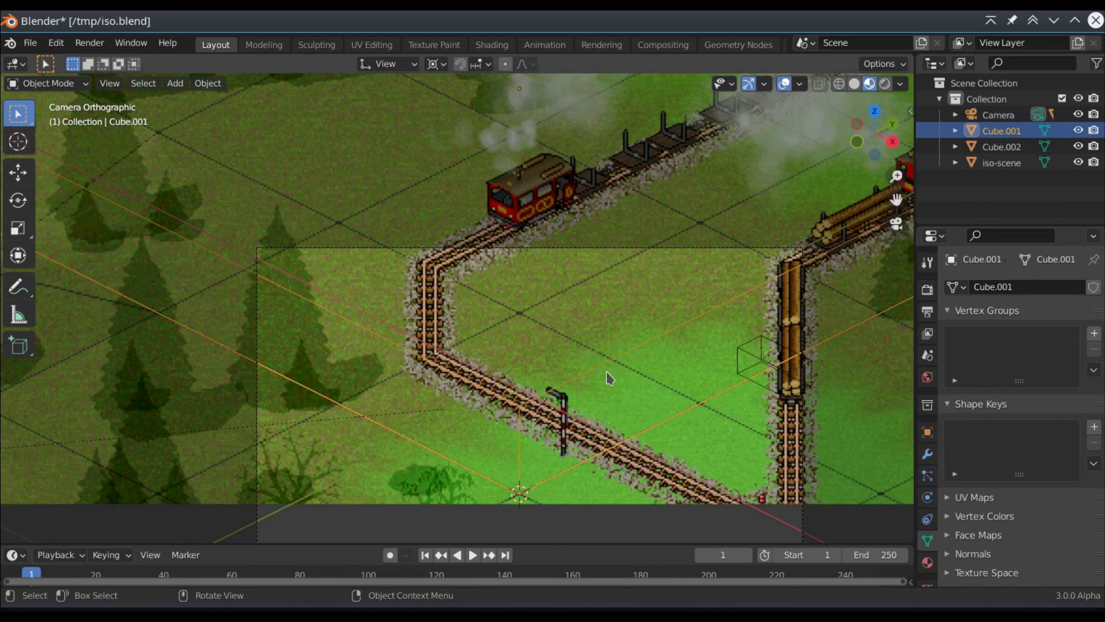
click(372, 65)
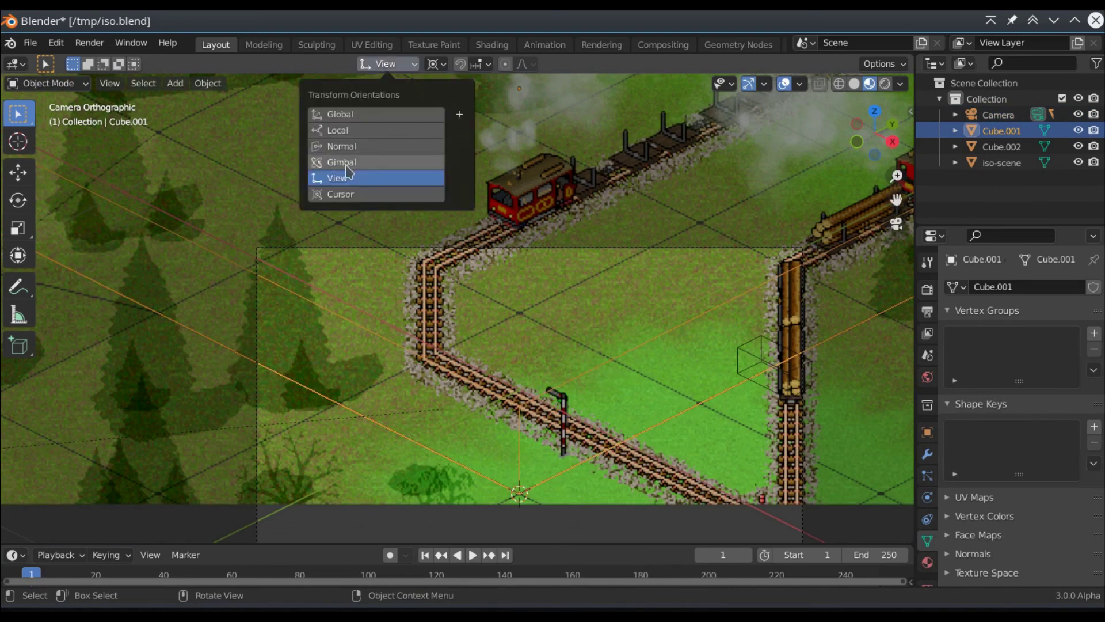
click(368, 114)
key(s)
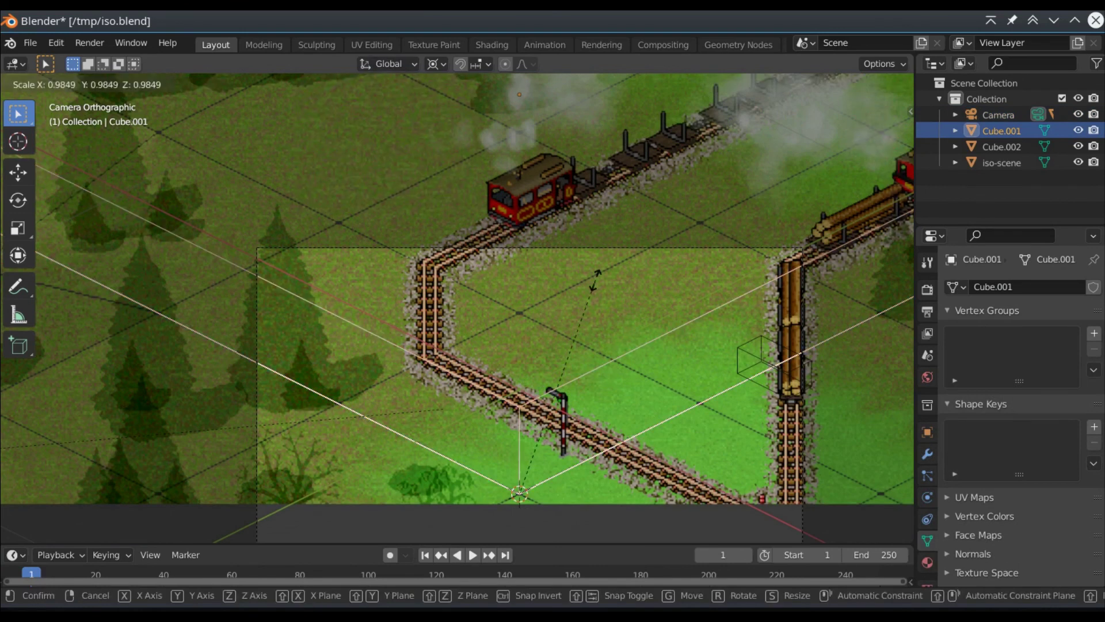
key(z)
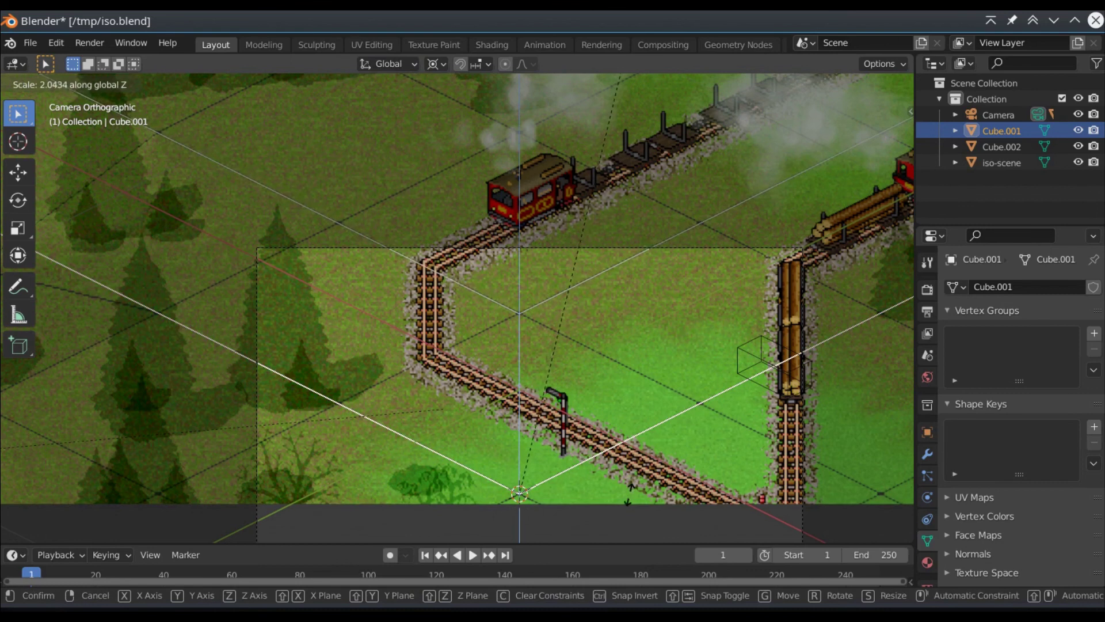
click(629, 481)
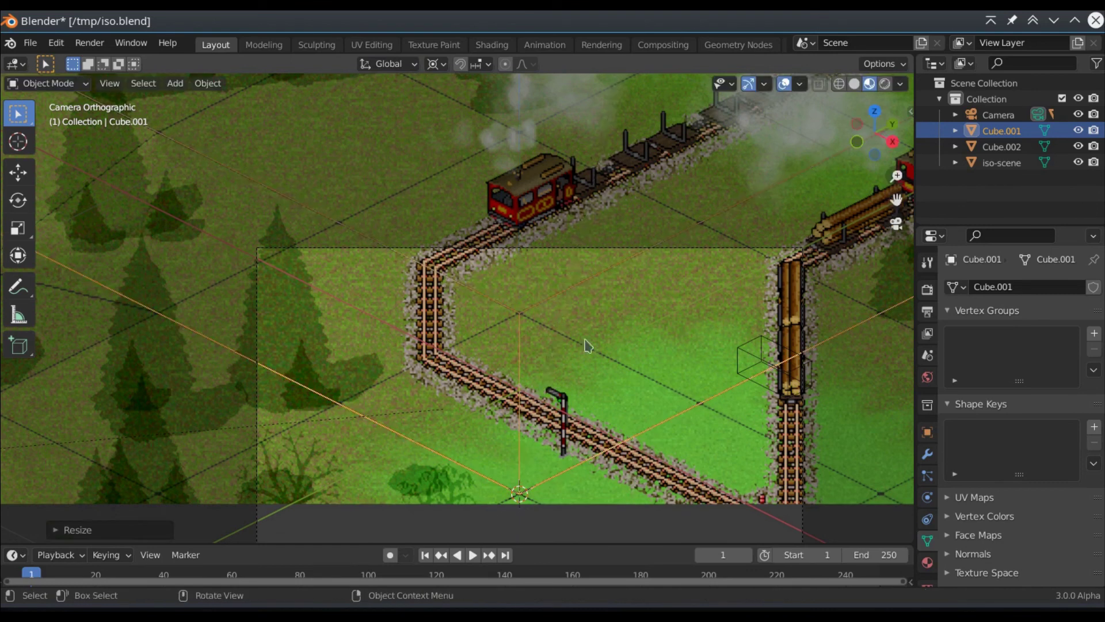
scroll(507, 320, up, 4)
scroll(575, 333, up, 4)
scroll(551, 338, up, 4)
scroll(514, 345, up, 2)
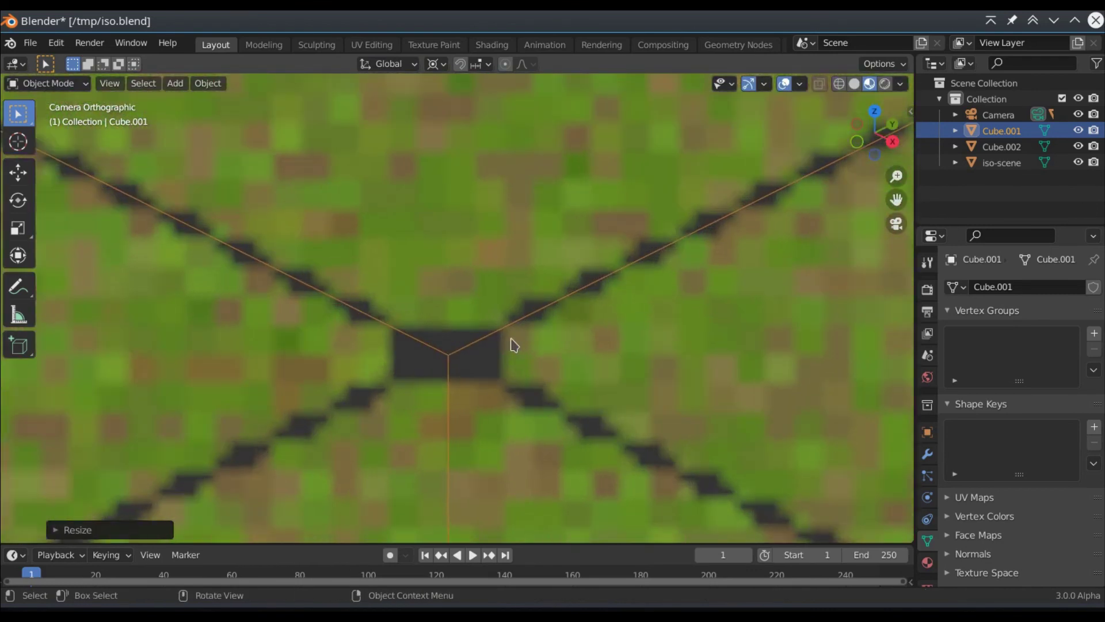
scroll(514, 345, up, 2)
scroll(514, 345, up, 2)
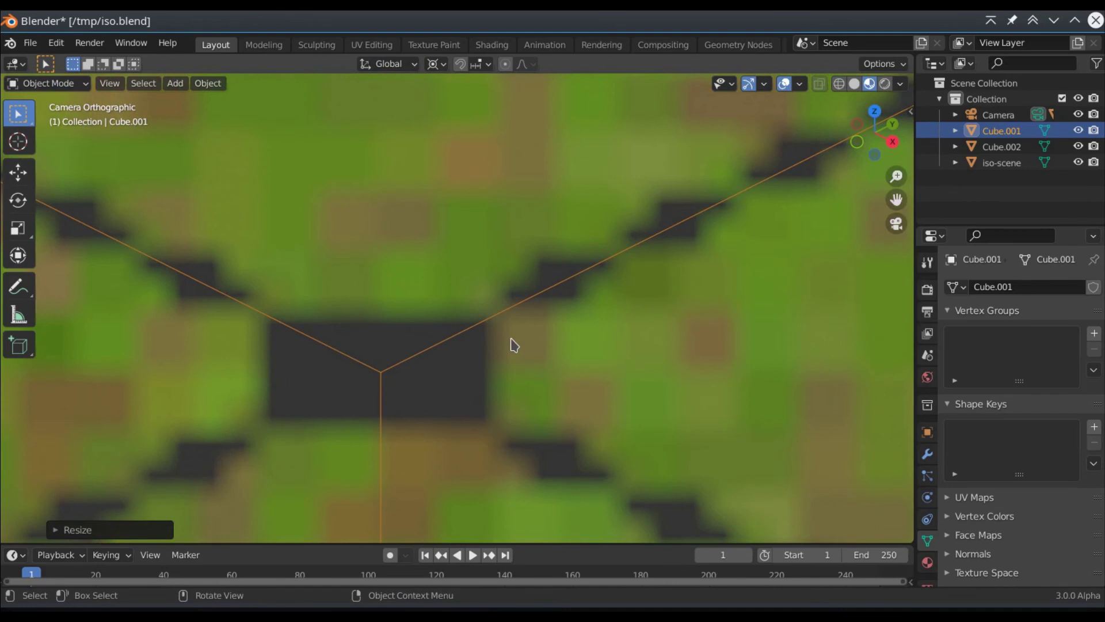
scroll(513, 344, down, 8)
scroll(506, 341, down, 4)
scroll(507, 340, down, 2)
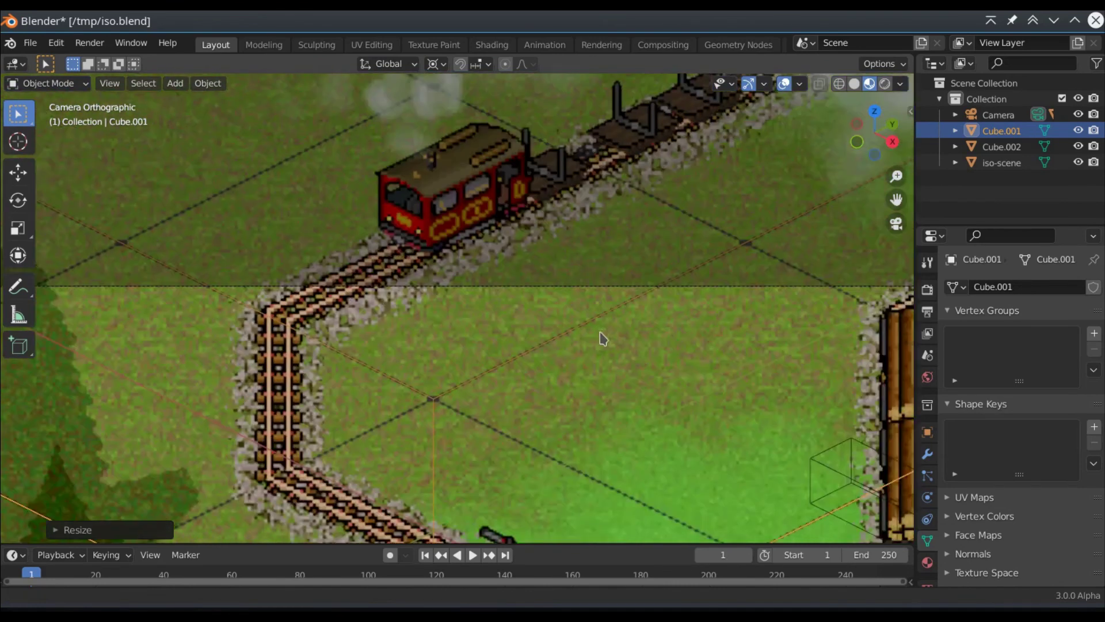
mouse_move(603, 338)
shift+middle_down()
mouse_move(419, 433)
mouse_move(271, 456)
mouse_move(202, 495)
mouse_move(769, 191)
shift+middle_up()
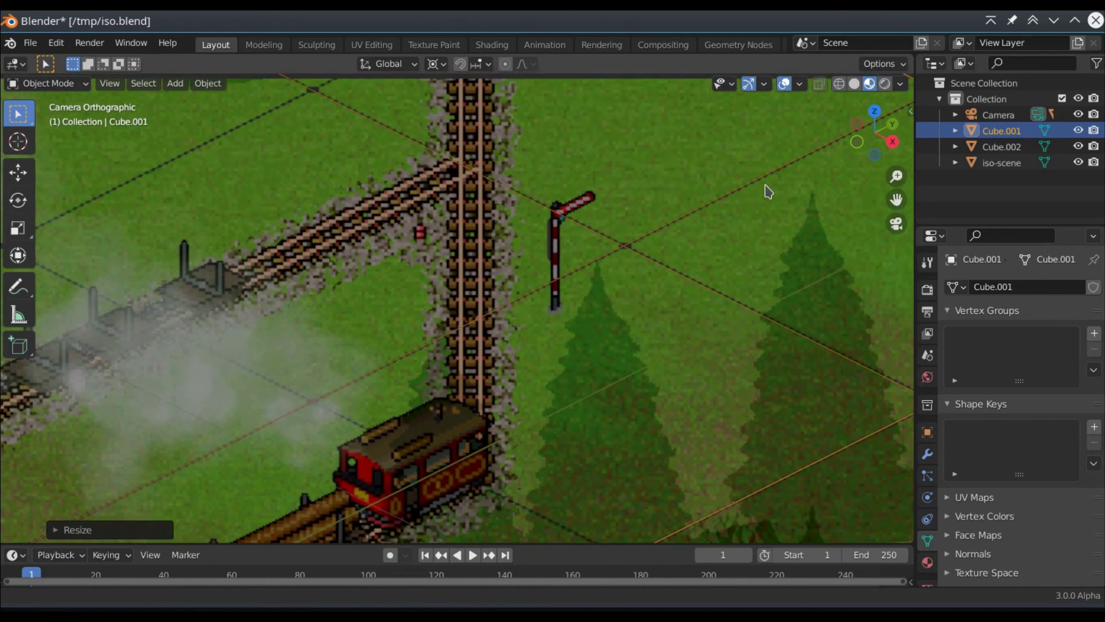
click(761, 183)
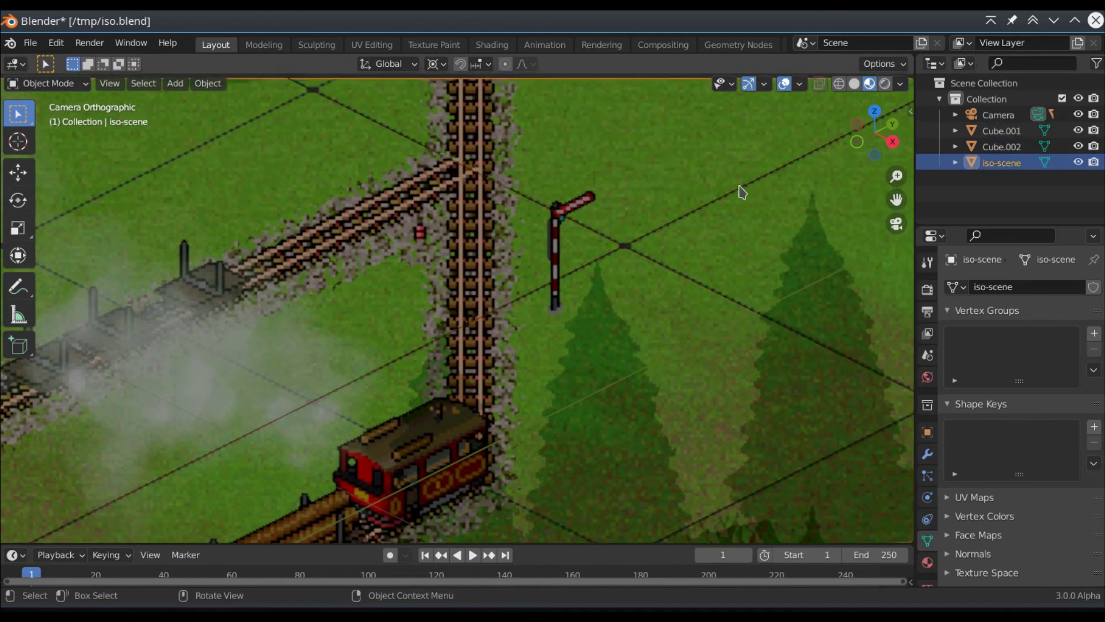
click(741, 193)
key(Home)
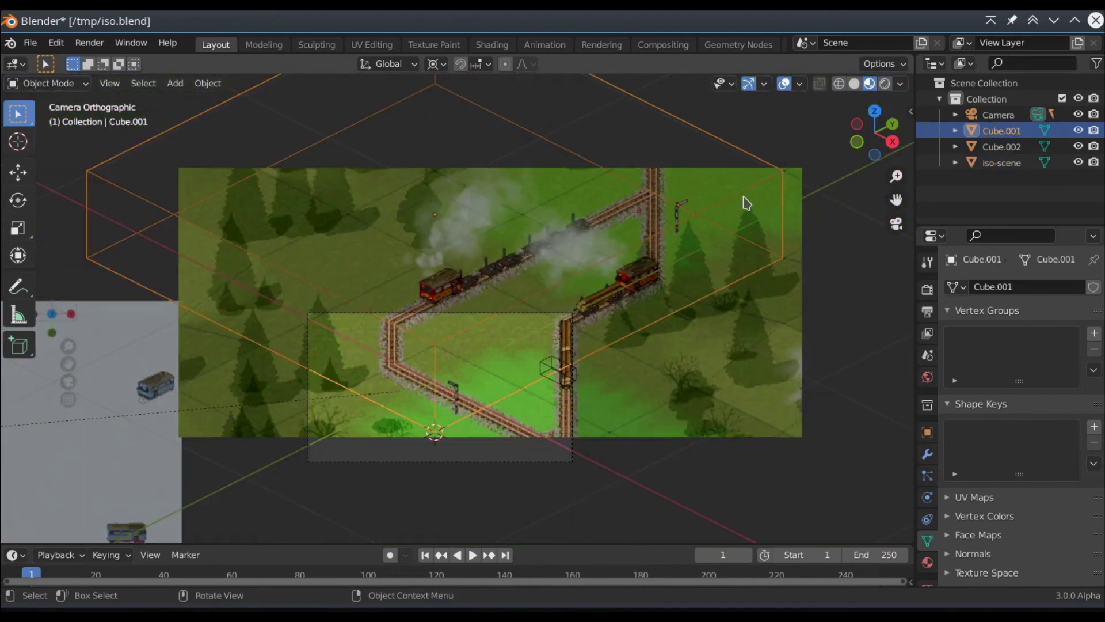
scroll(746, 203, up, 3)
scroll(796, 150, up, 3)
scroll(819, 161, up, 3)
scroll(850, 140, up, 3)
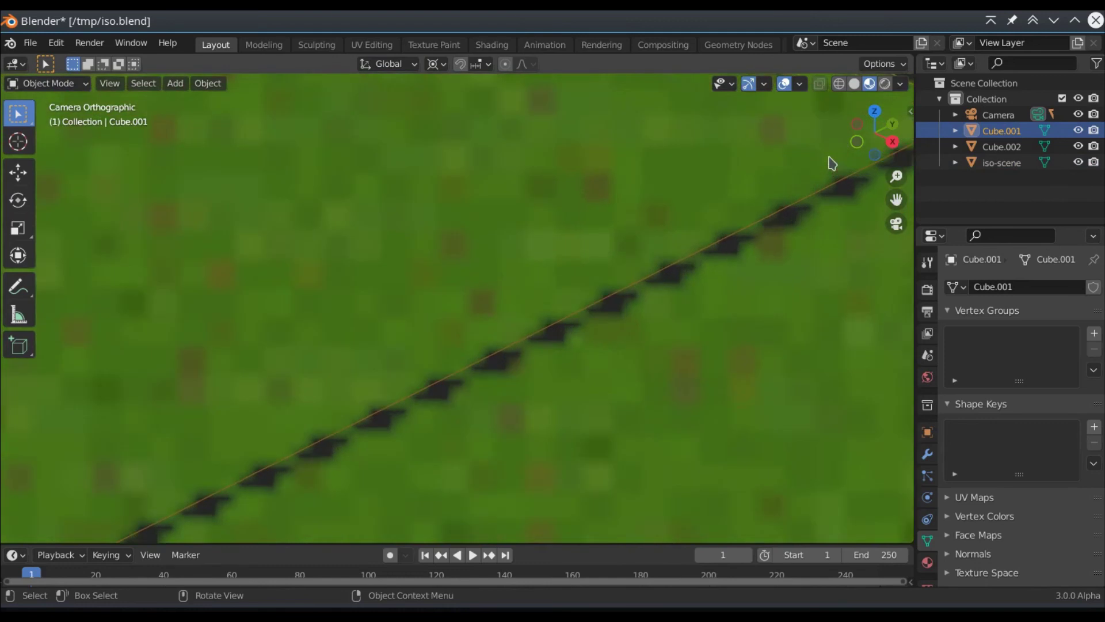
scroll(756, 209, down, 5)
scroll(521, 343, down, 2)
scroll(509, 367, down, 2)
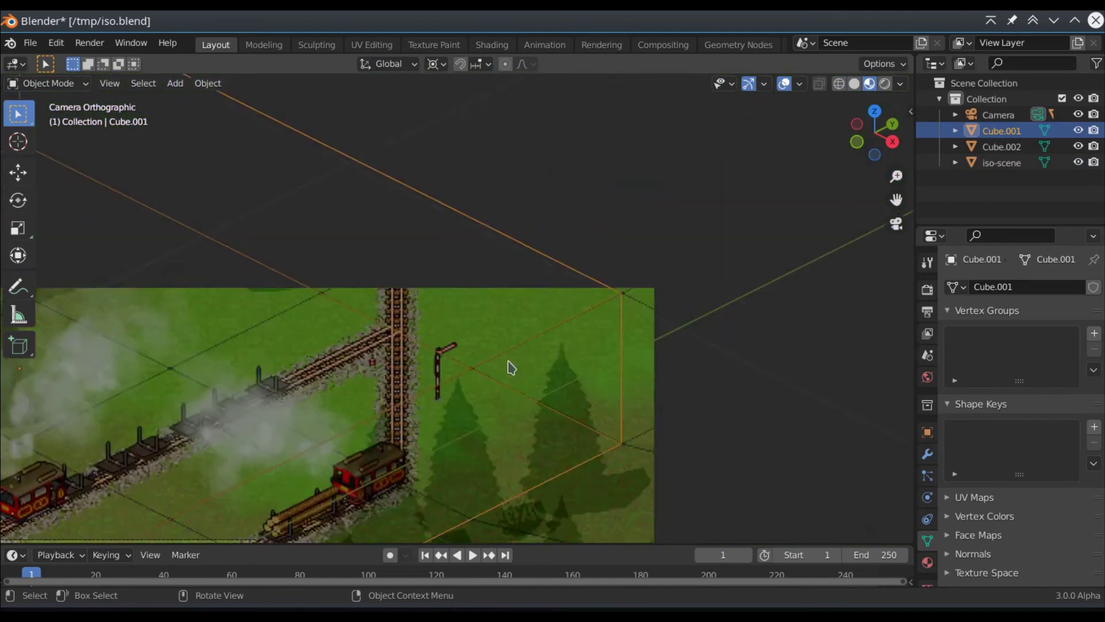
shift+middle_drag(509, 368, 680, 249)
scroll(563, 341, down, 2)
scroll(504, 373, down, 1)
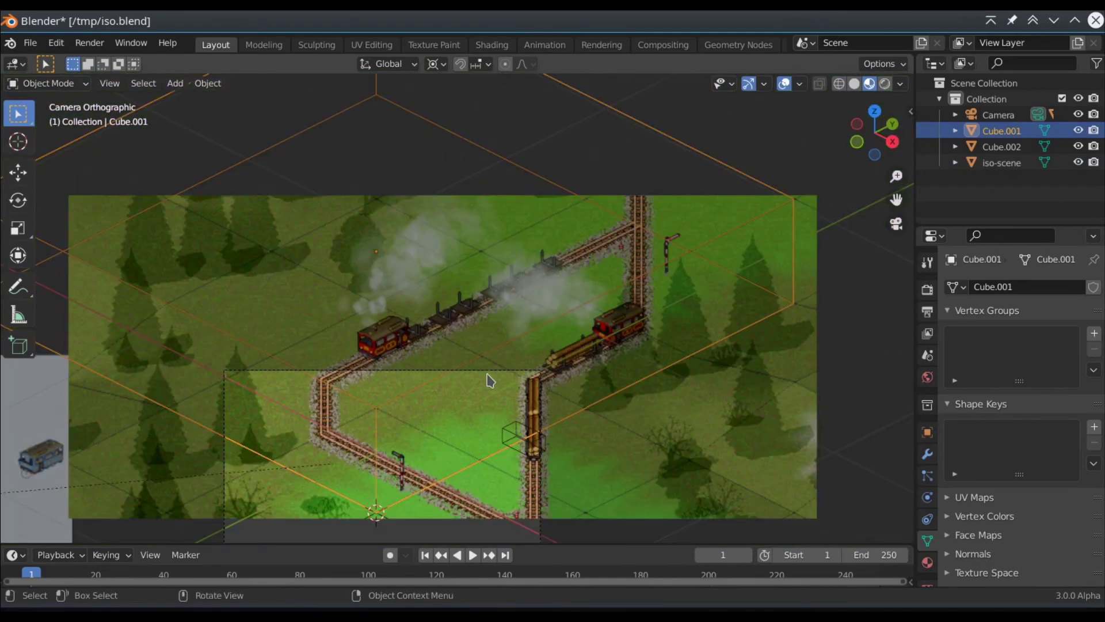
Select the camera and switch the transform orientation to View.
click(489, 379)
scroll(877, 230, up, 5)
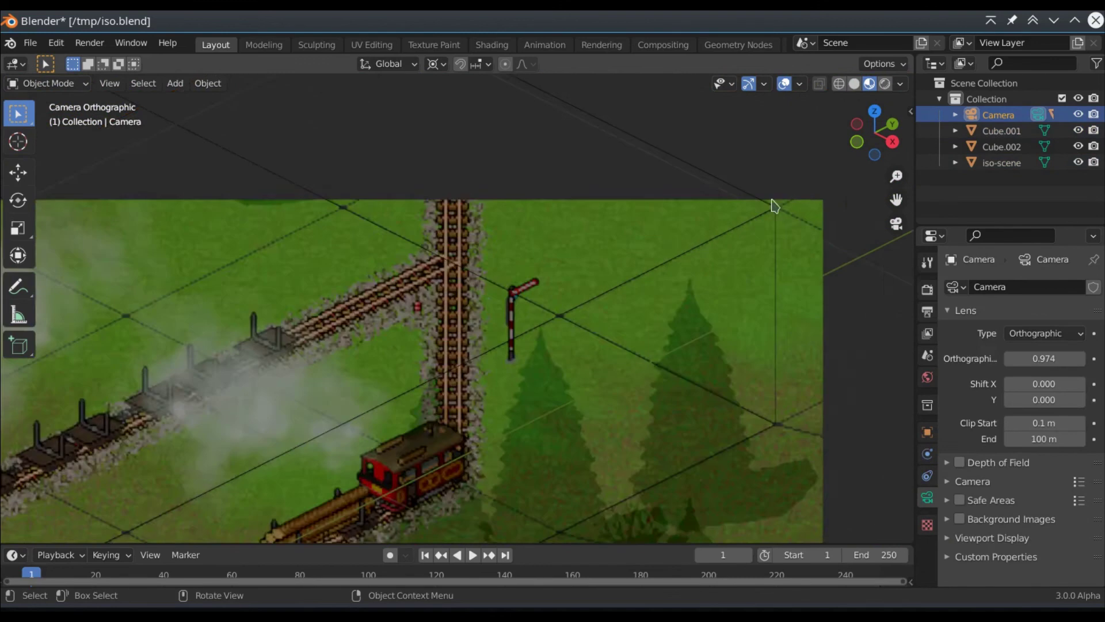
scroll(829, 215, up, 5)
scroll(761, 209, up, 2)
scroll(730, 201, up, 2)
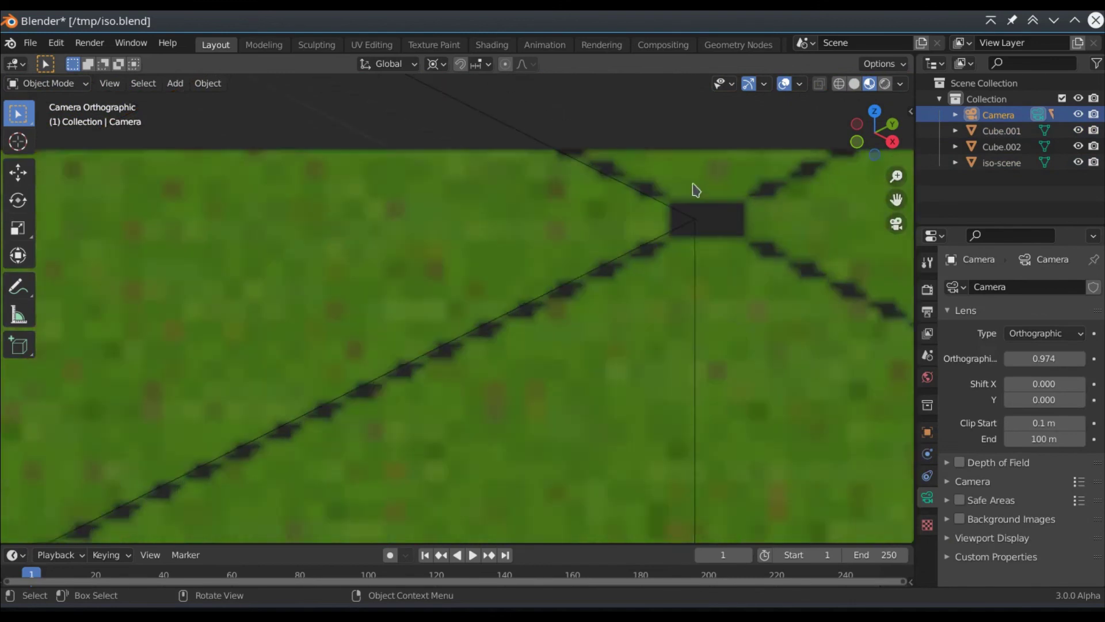
scroll(716, 193, up, 2)
key(r)
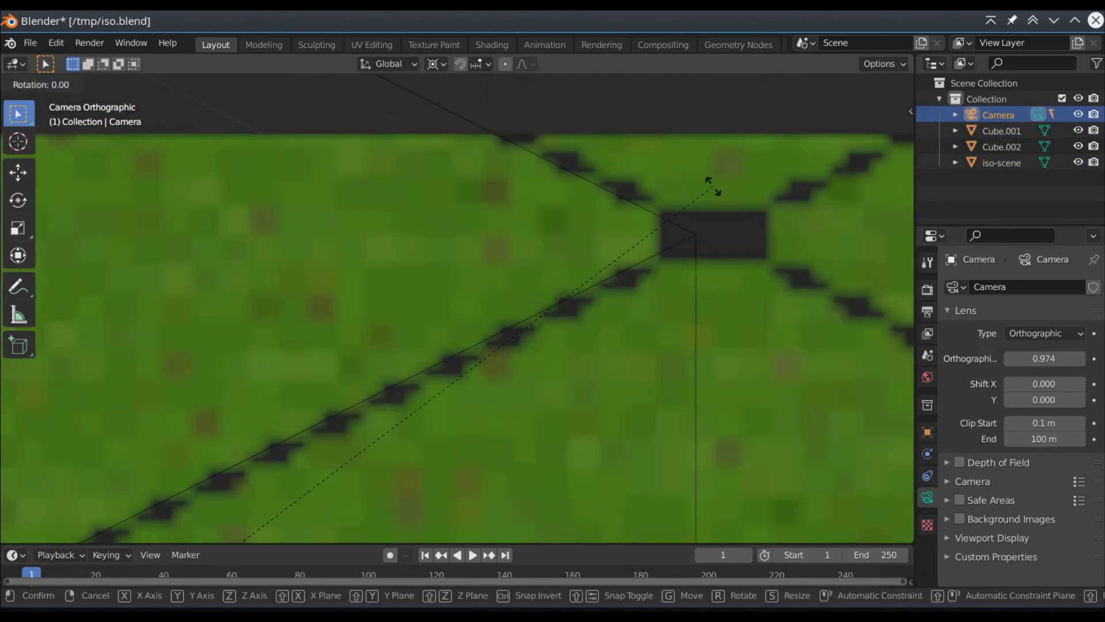
key(x)
key(Escape)
click(392, 65)
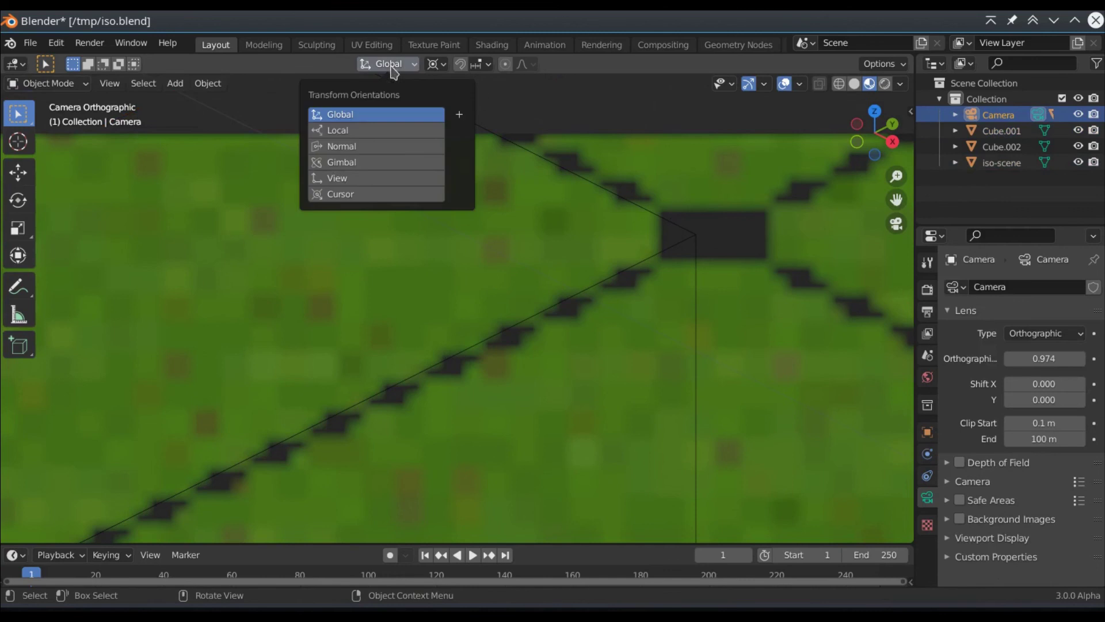
click(403, 177)
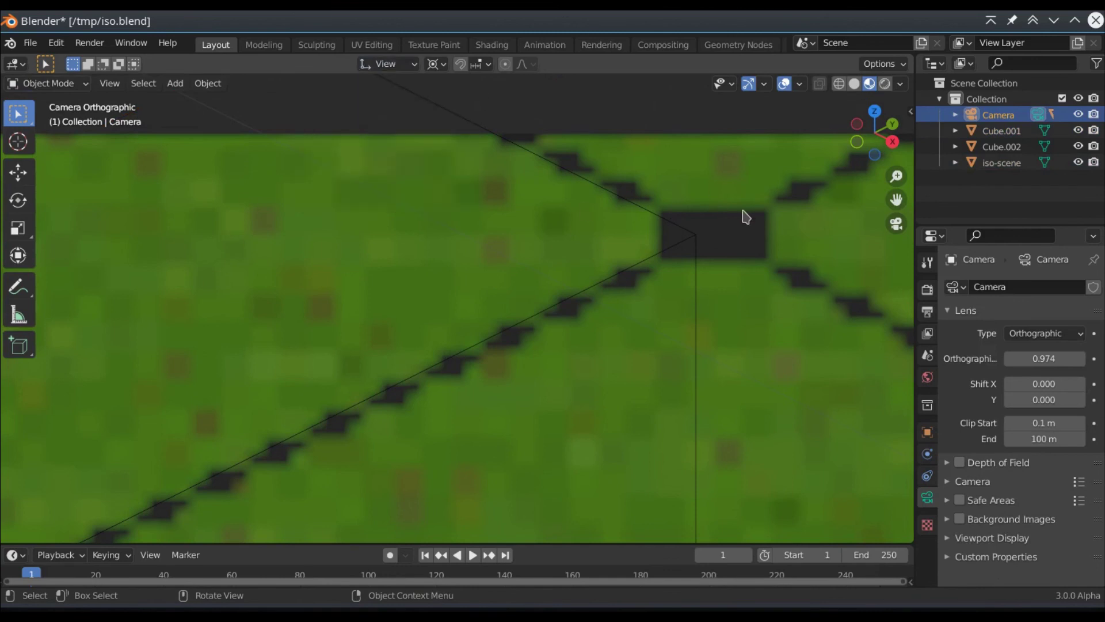
Tilt the camera roughly 0.07° about the view X axis, then refit the camera view.
key(r)
key(x)
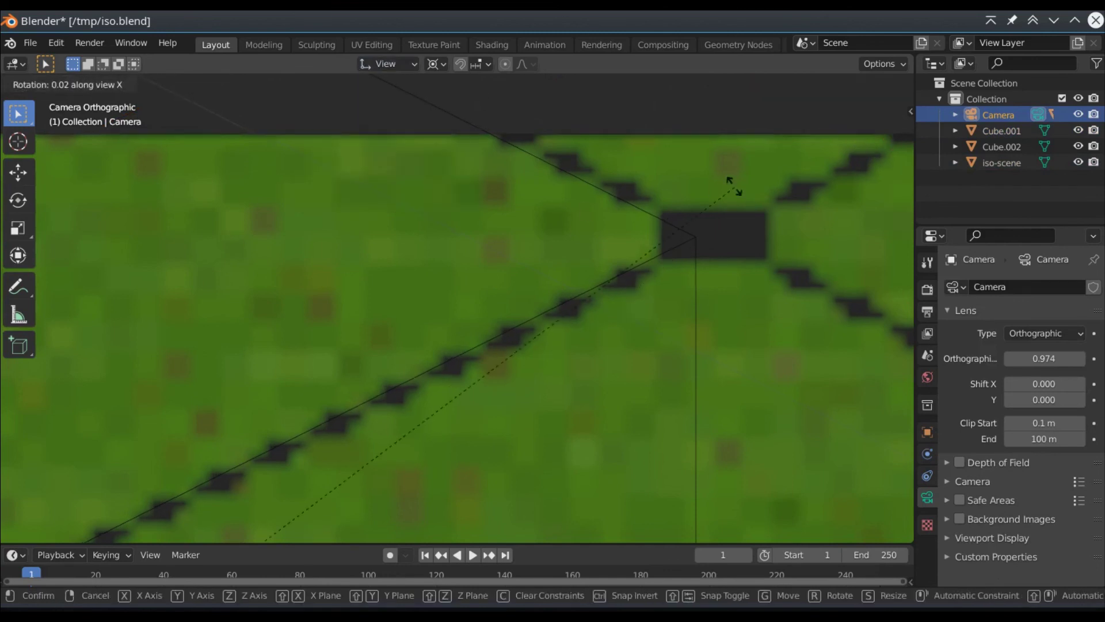
click(439, 391)
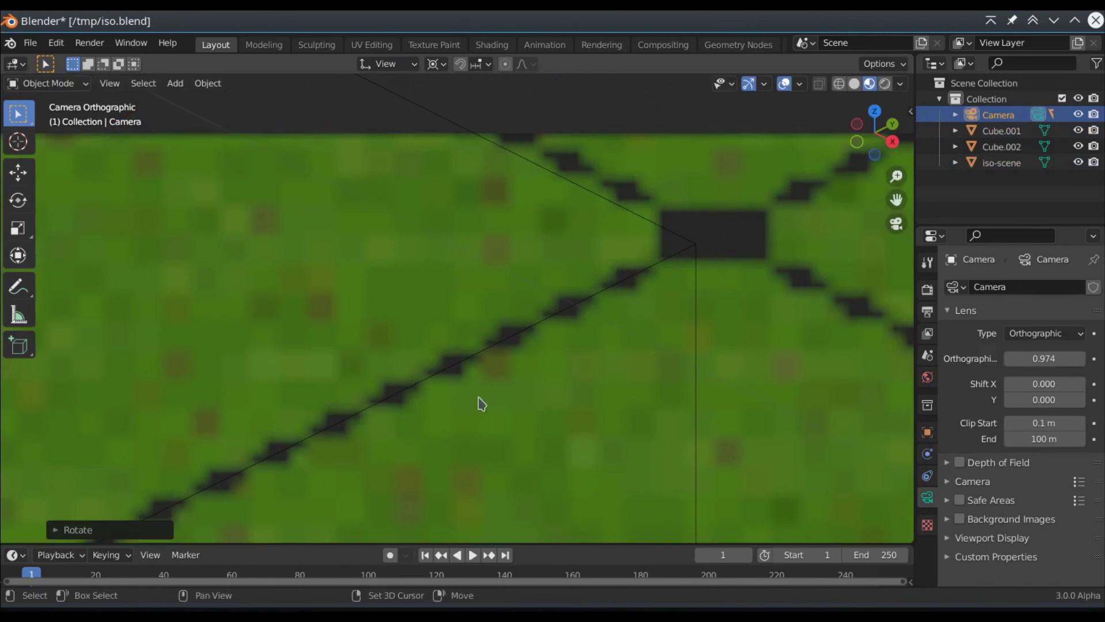
scroll(481, 402, down, 5)
key(Home)
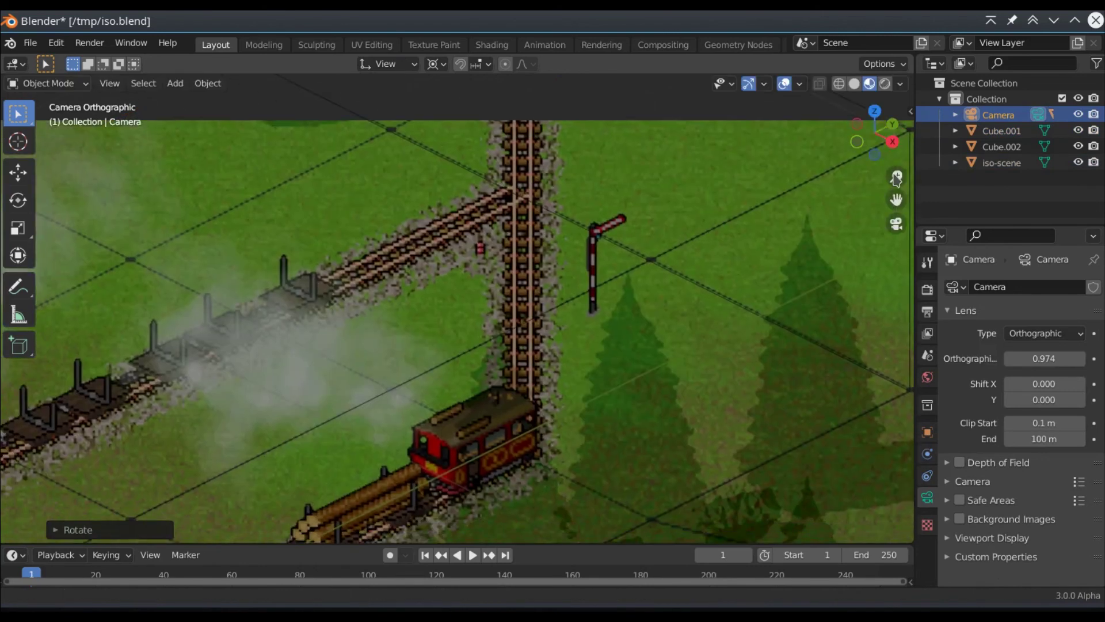
scroll(733, 259, down, 2)
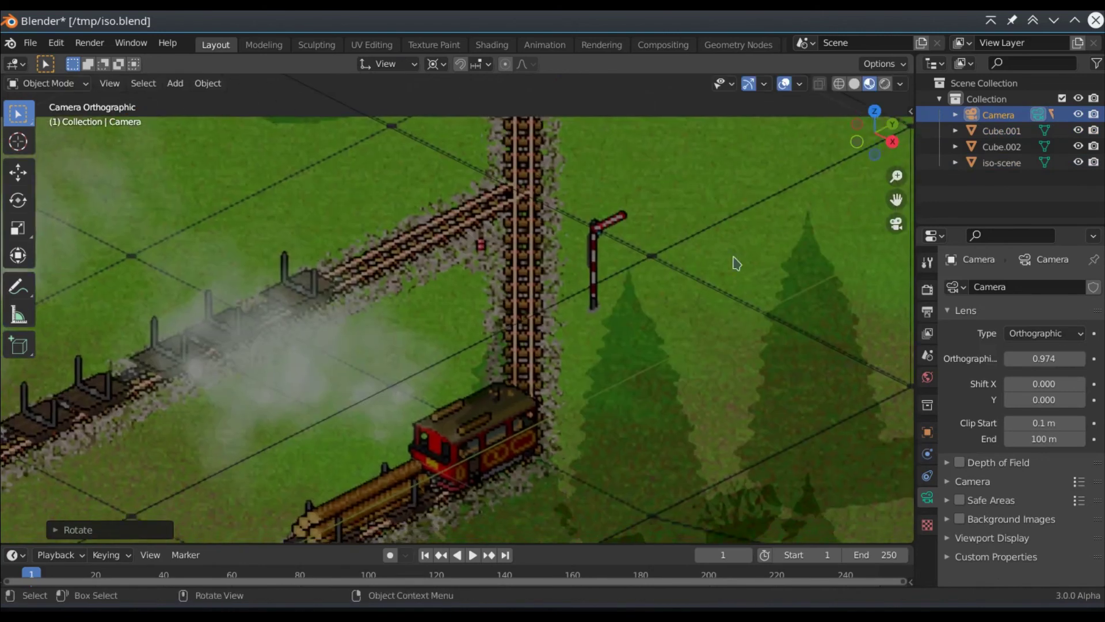
scroll(662, 335, down, 2)
scroll(662, 335, down, 2)
shift+middle_drag(761, 228, 778, 205)
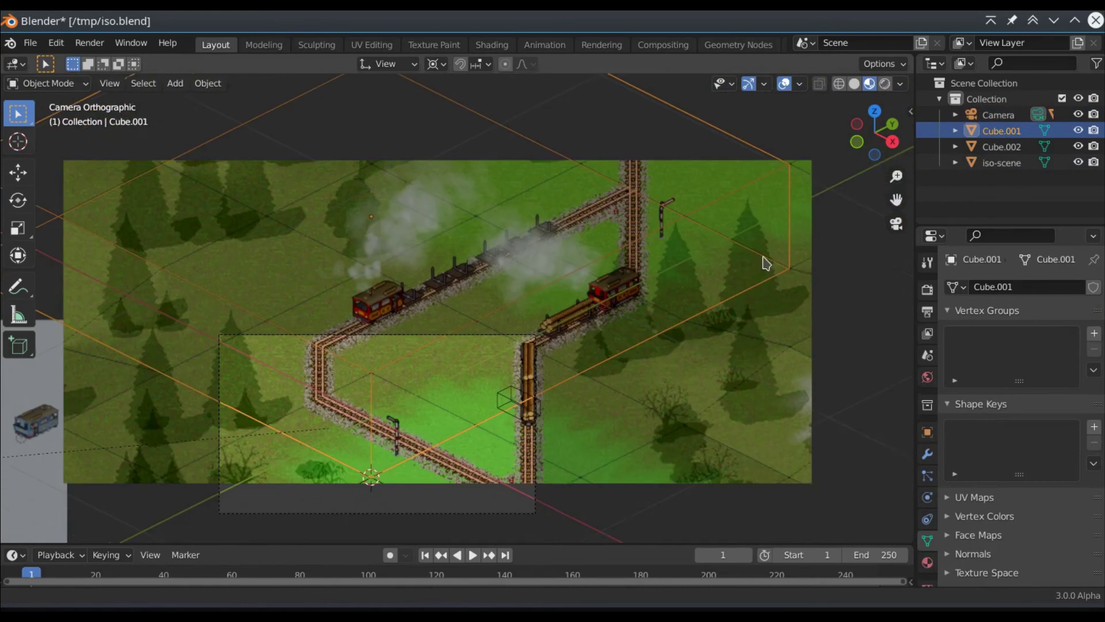
Enter 60 as the camera's X rotation in the sidebar's Transform panel.
key(n)
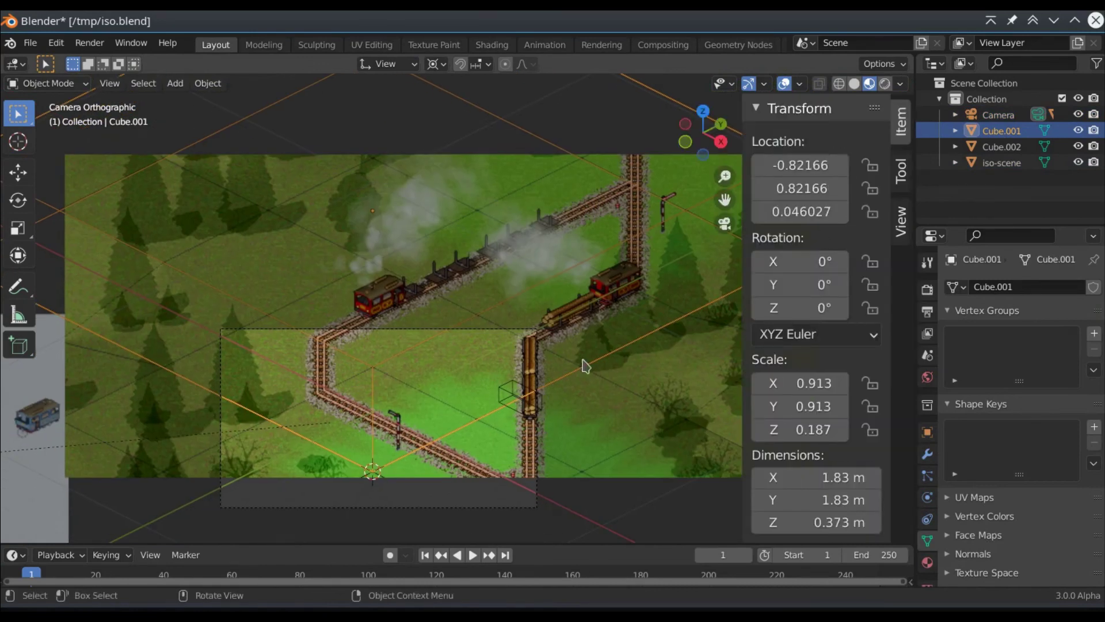
click(503, 330)
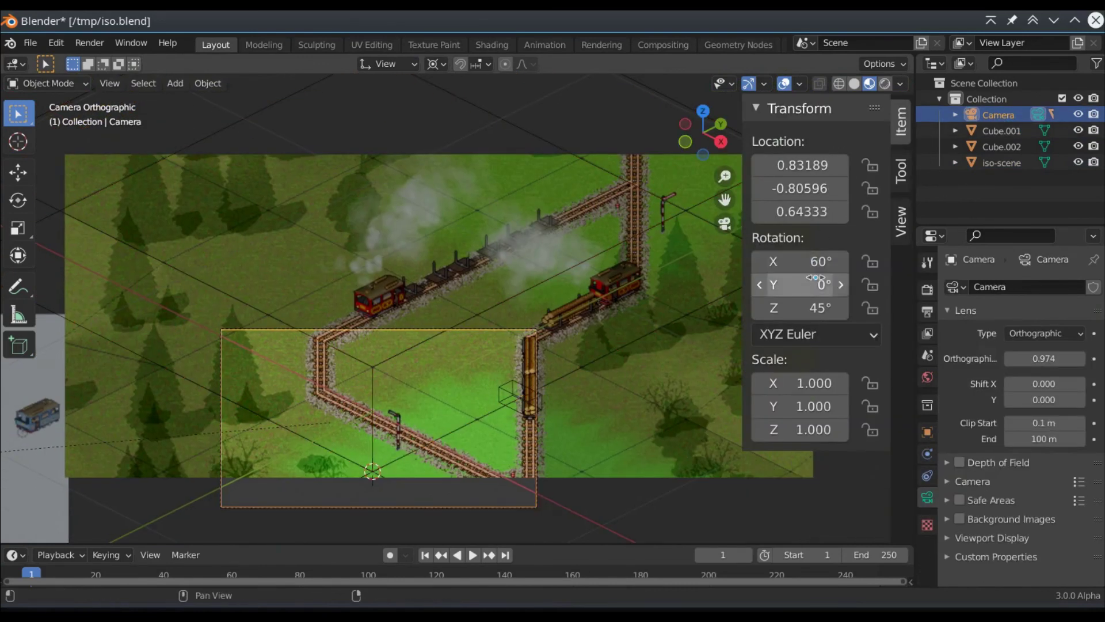
click(820, 259)
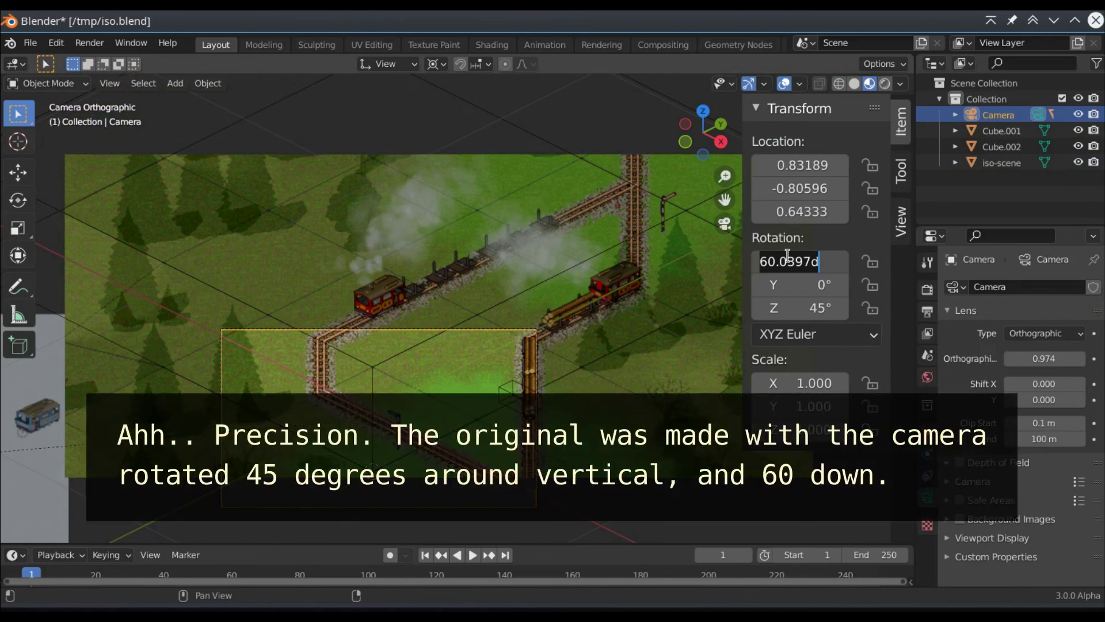
text(60)
key(Return)
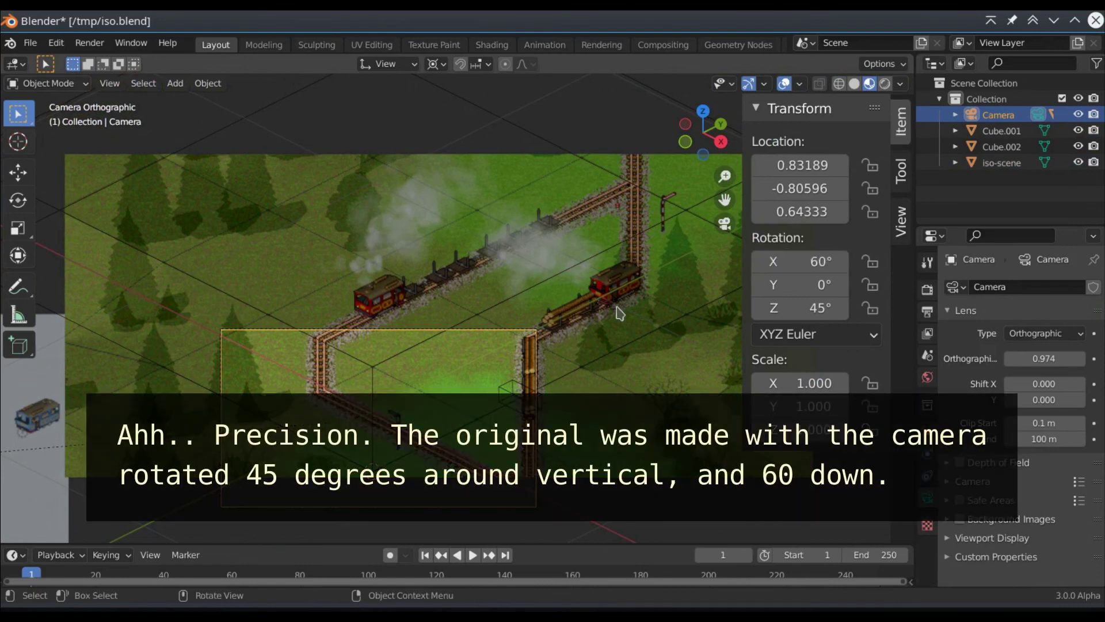
Hide the sidebar, select the Cube.001 wireframe box and recenter the view.
click(579, 311)
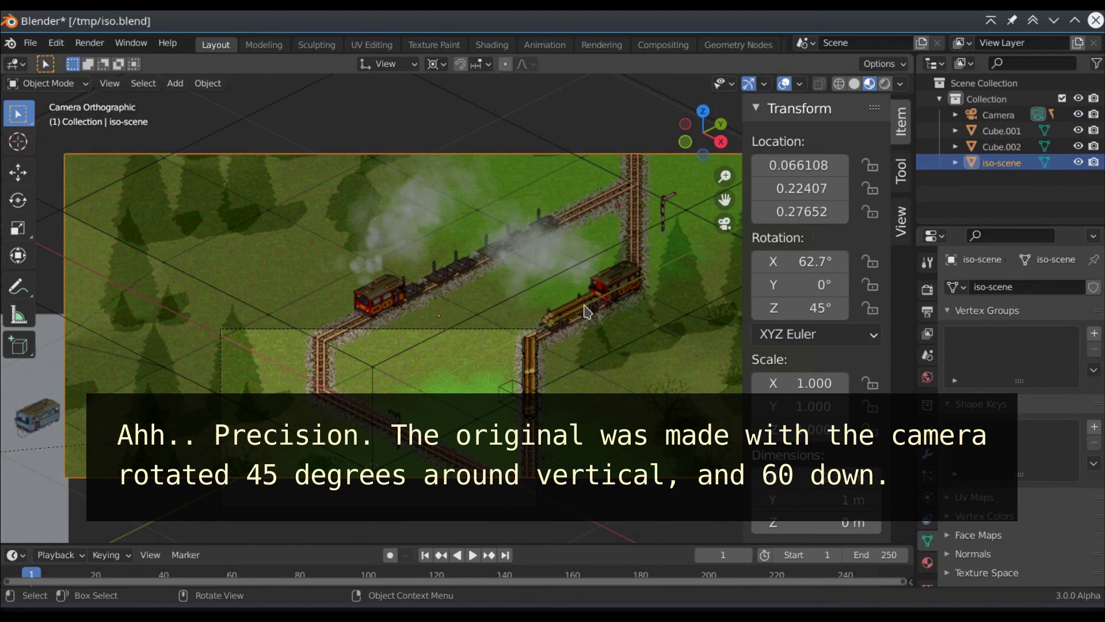
key(n)
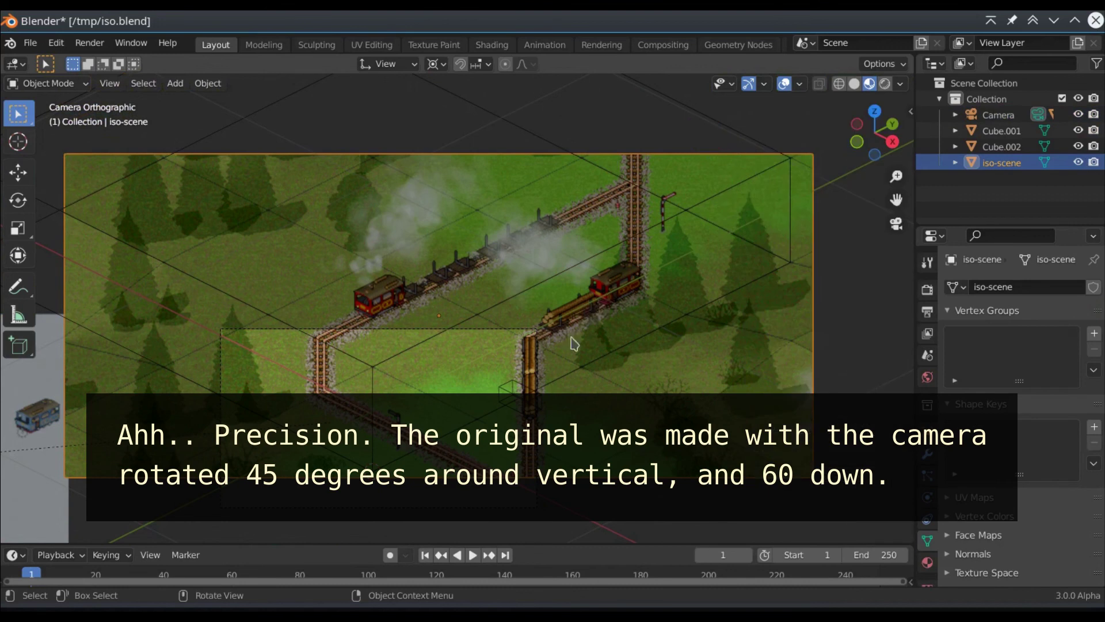
click(606, 360)
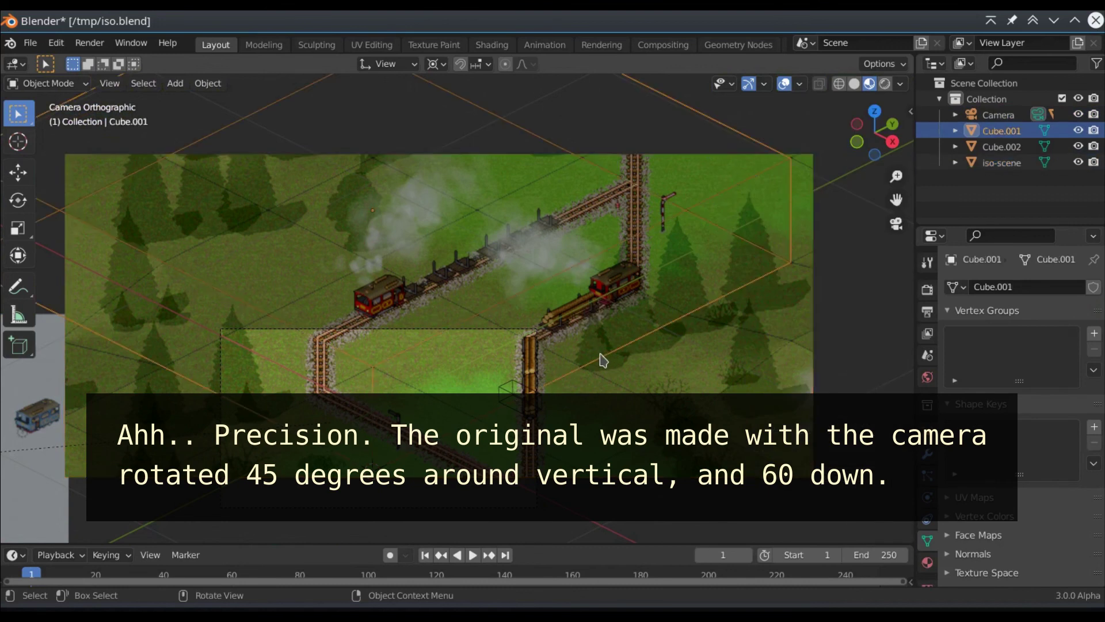
scroll(603, 361, down, 1)
scroll(599, 357, down, 1)
scroll(644, 358, down, 1)
scroll(694, 358, down, 1)
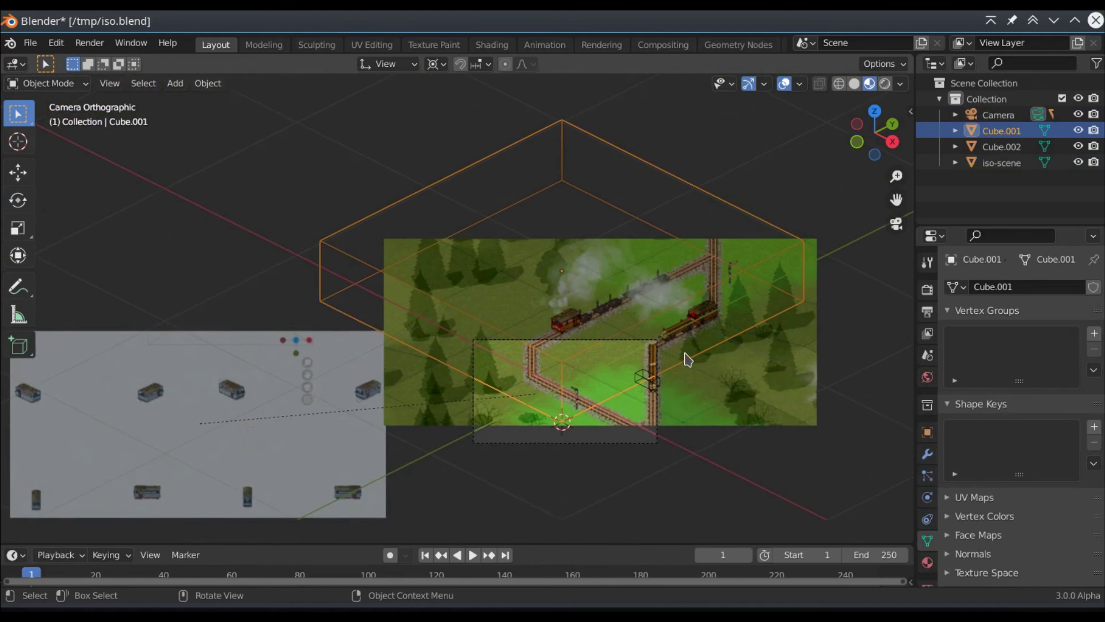
shift+middle_drag(661, 369, 610, 354)
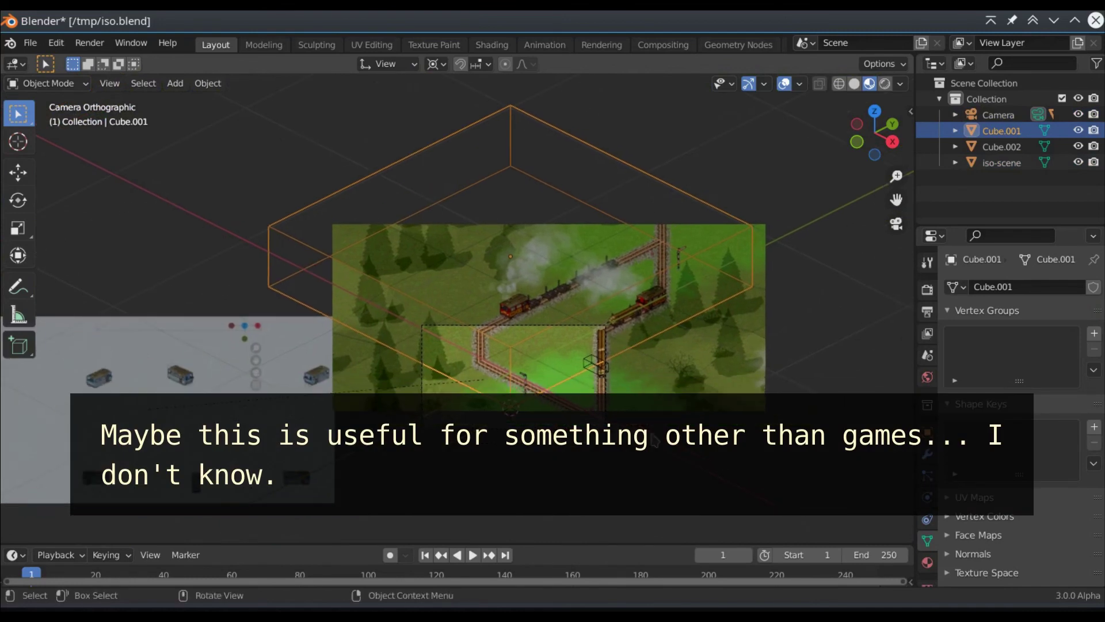